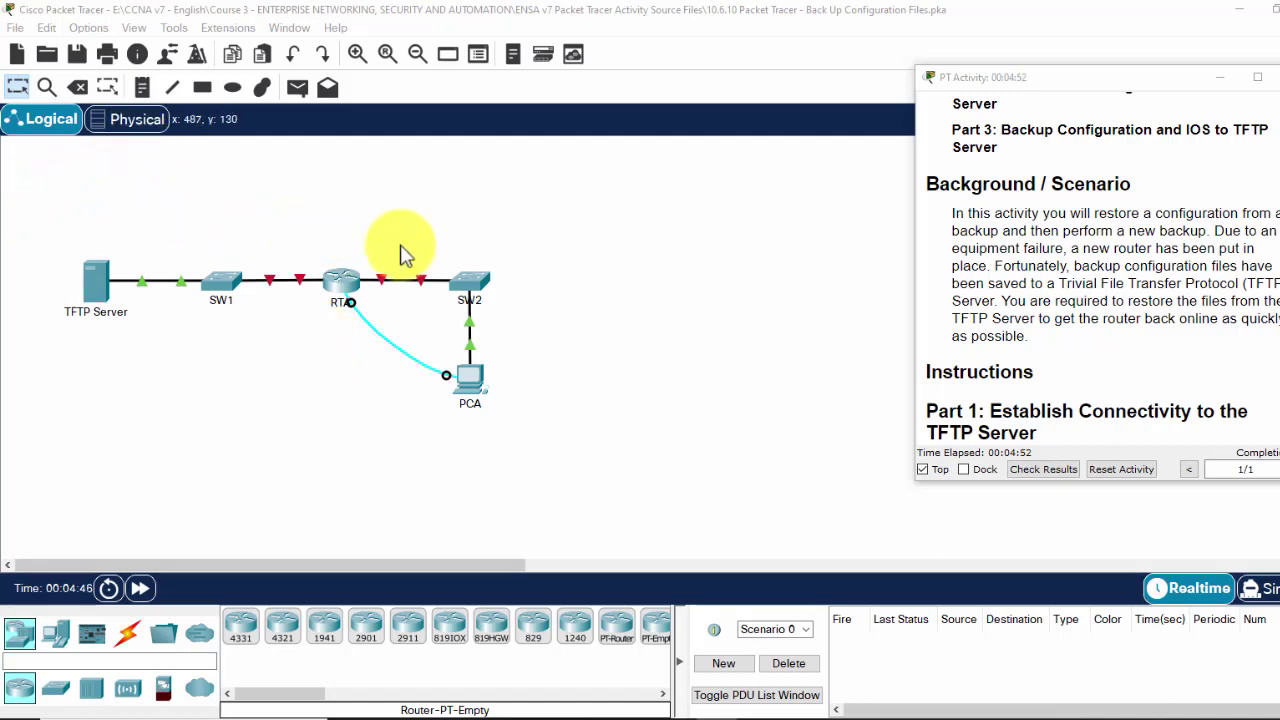
Review the topology, marking out RTA, the TFTP Server and the Part 1 connectivity heading.
{"action": "left_click_drag", "start_coordinate": [307, 233], "coordinate": [375, 368]}
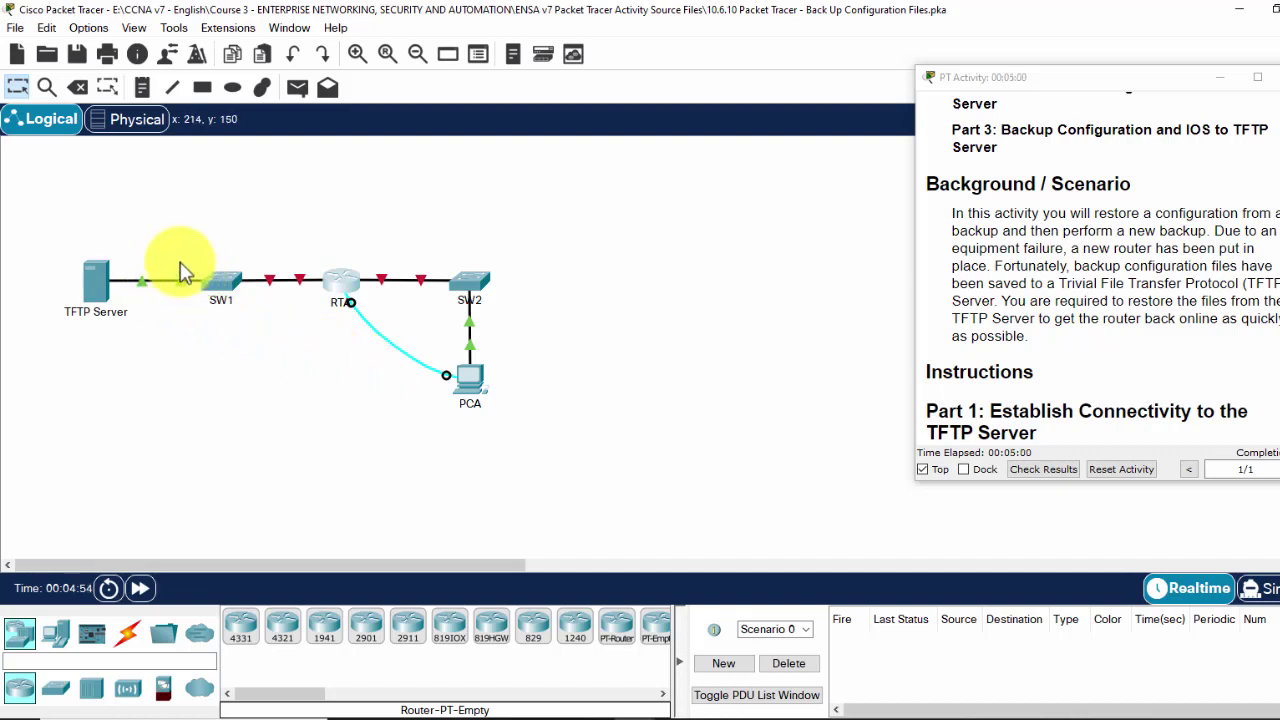
{"action": "left_click_drag", "start_coordinate": [64, 236], "coordinate": [172, 369]}
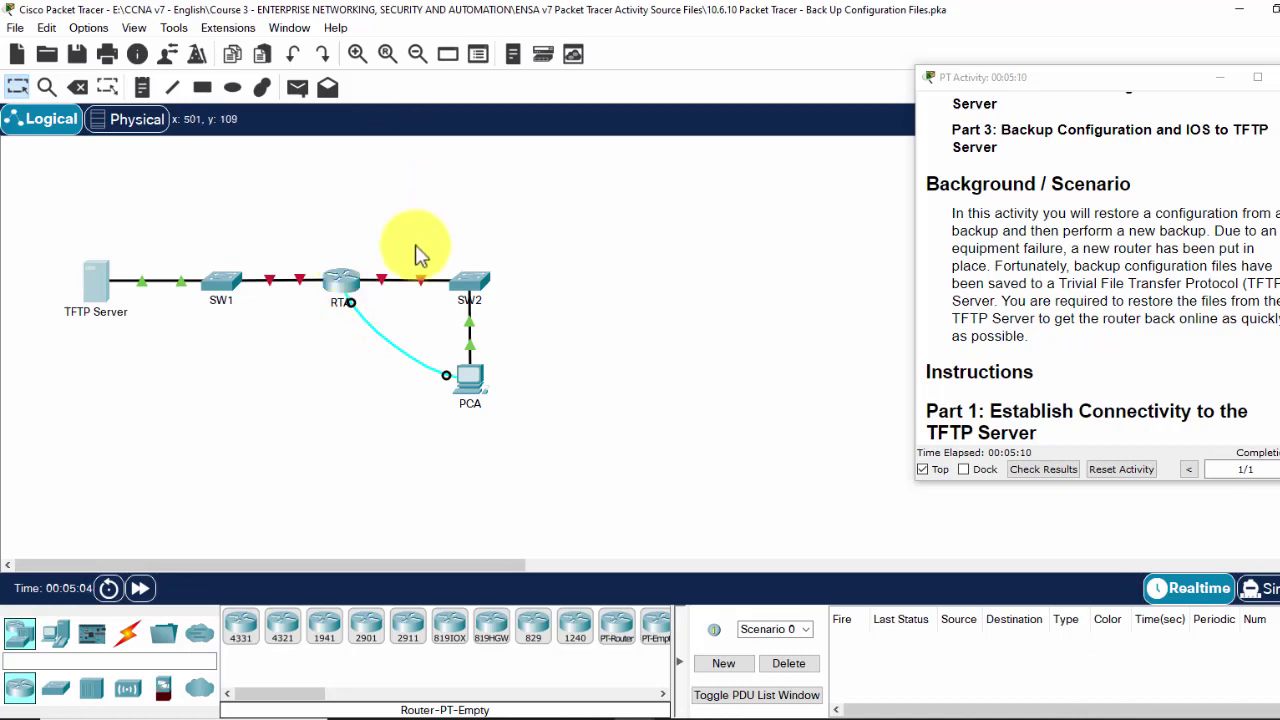
{"action": "scroll", "coordinate": [850, 357], "scroll_direction": "down", "scroll_amount": 3}
{"action": "scroll", "coordinate": [700, 378], "scroll_direction": "up", "scroll_amount": 3}
{"action": "scroll", "coordinate": [975, 365], "scroll_direction": "down", "scroll_amount": 4}
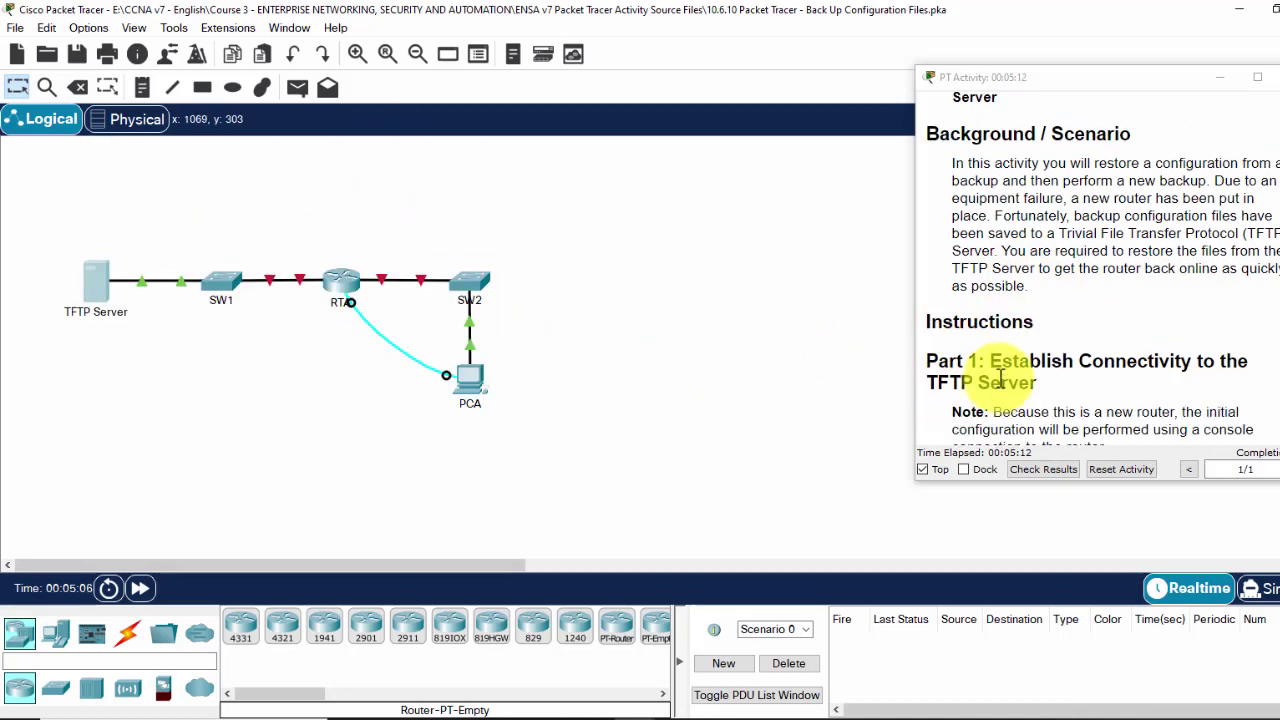
{"action": "left_click_drag", "start_coordinate": [988, 211], "coordinate": [1094, 243]}
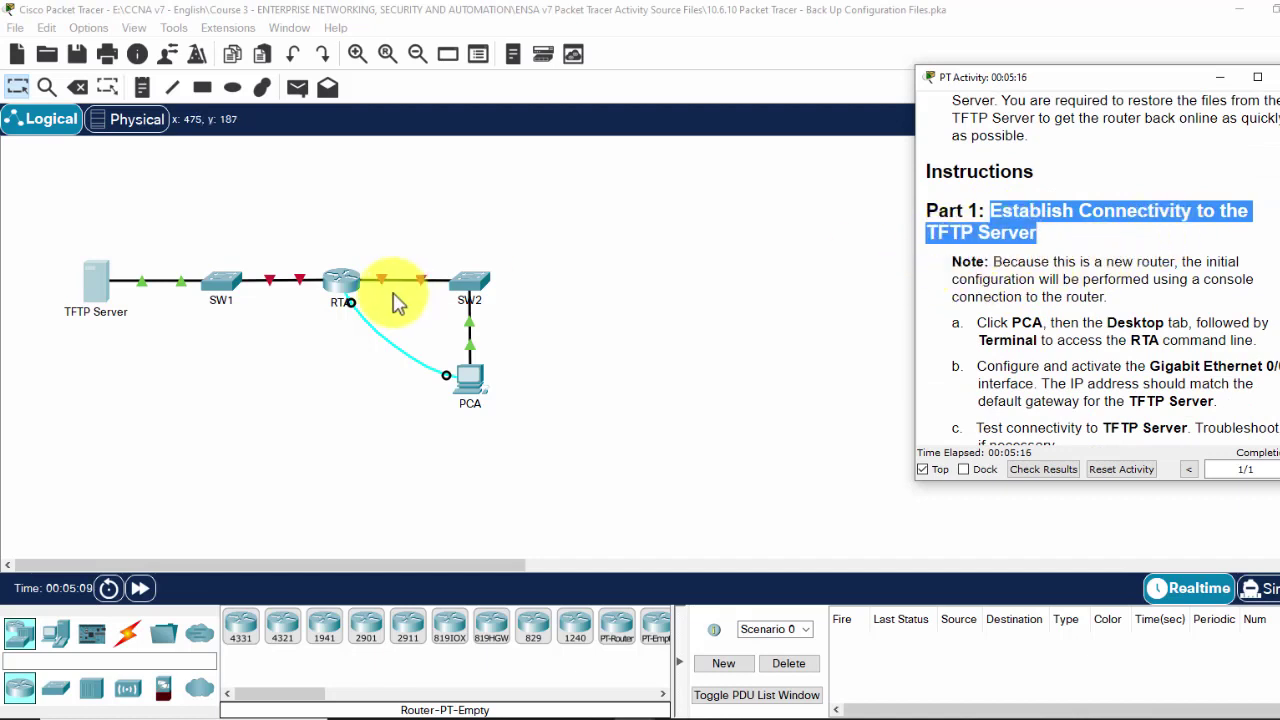
{"action": "left_click", "coordinate": [286, 337]}
{"action": "left_click_drag", "start_coordinate": [314, 239], "coordinate": [357, 306]}
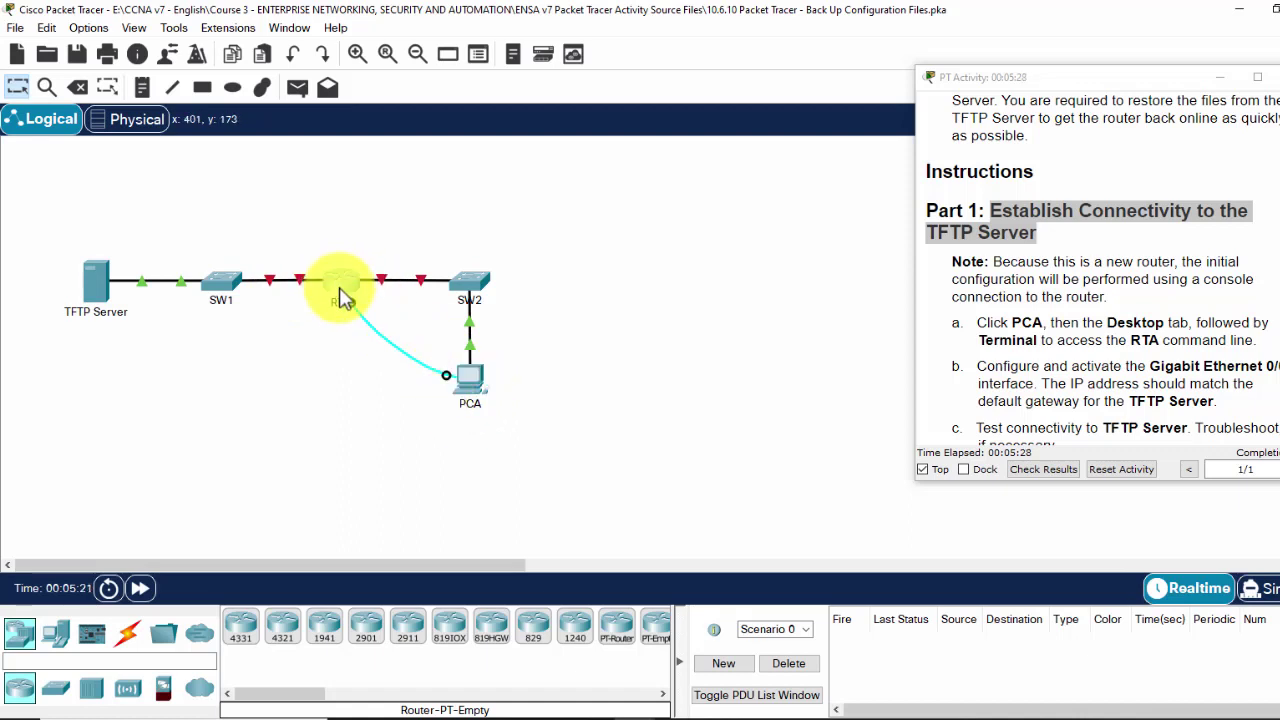
Connect PCA's terminal to the router console, enter privileged mode and run show ip int bri.
{"action": "left_click", "coordinate": [470, 379]}
{"action": "left_click", "coordinate": [649, 197]}
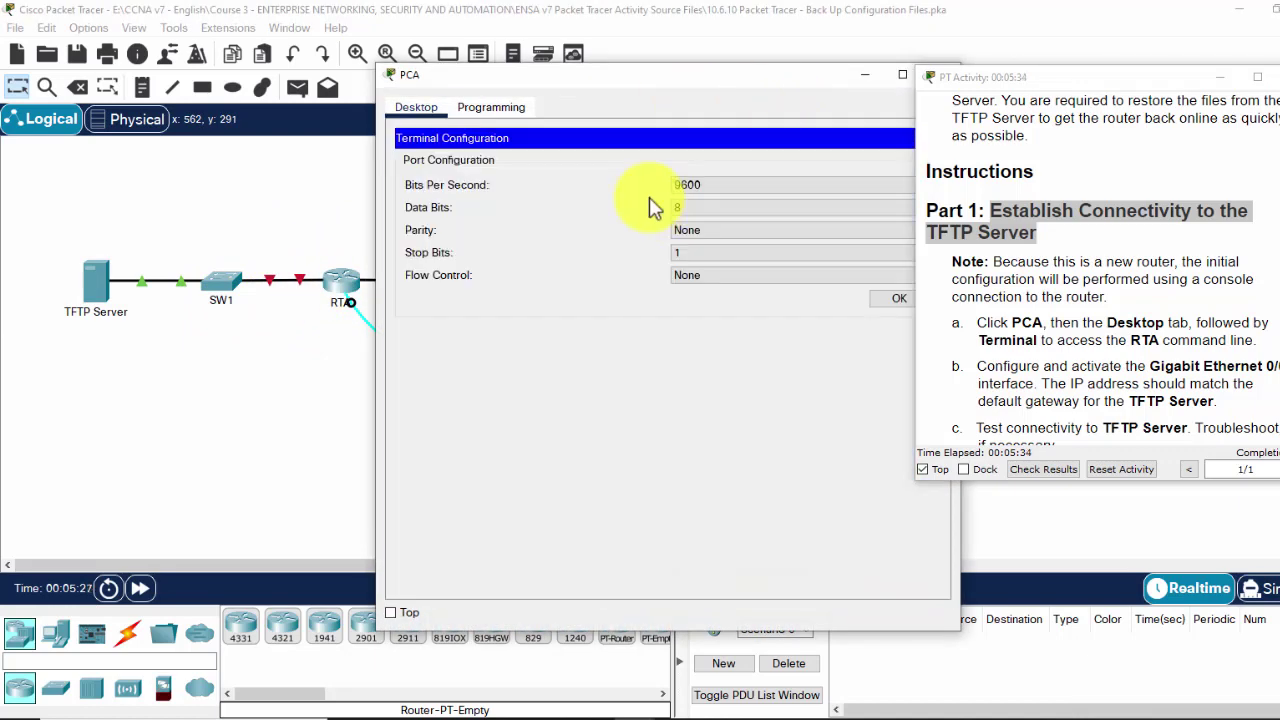
{"action": "left_click", "coordinate": [887, 300]}
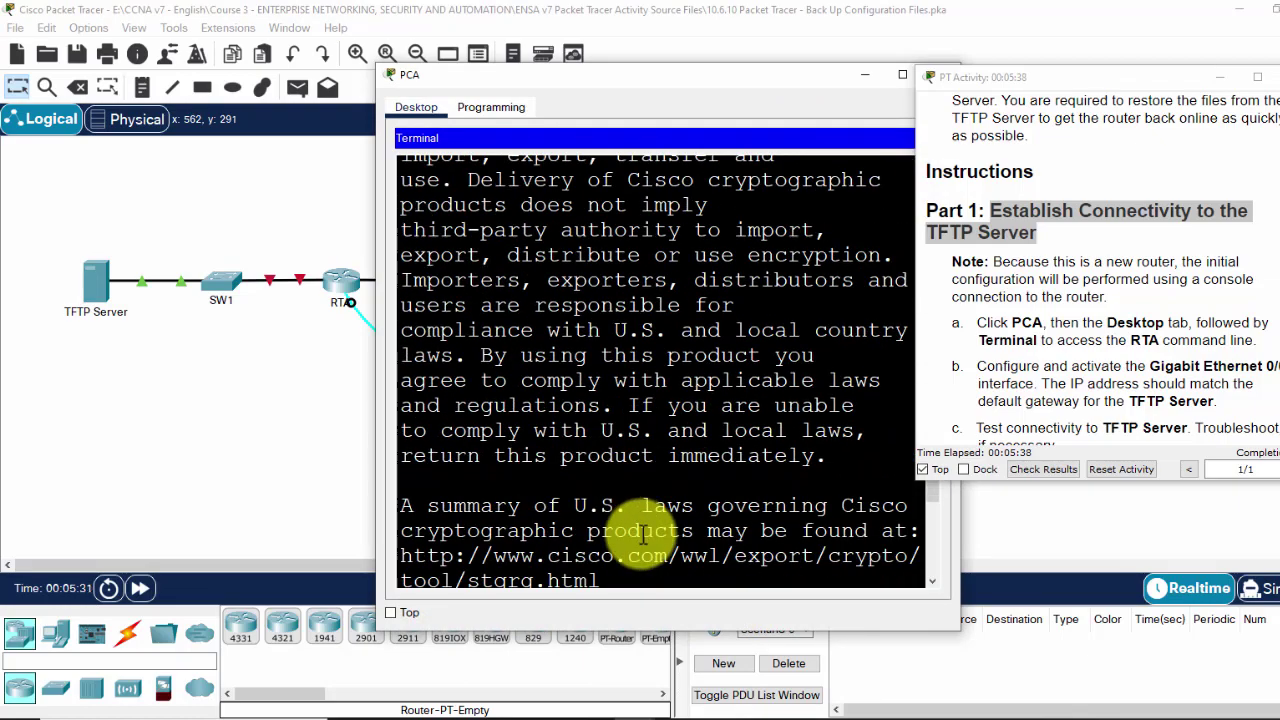
{"action": "key", "text": "Return"}
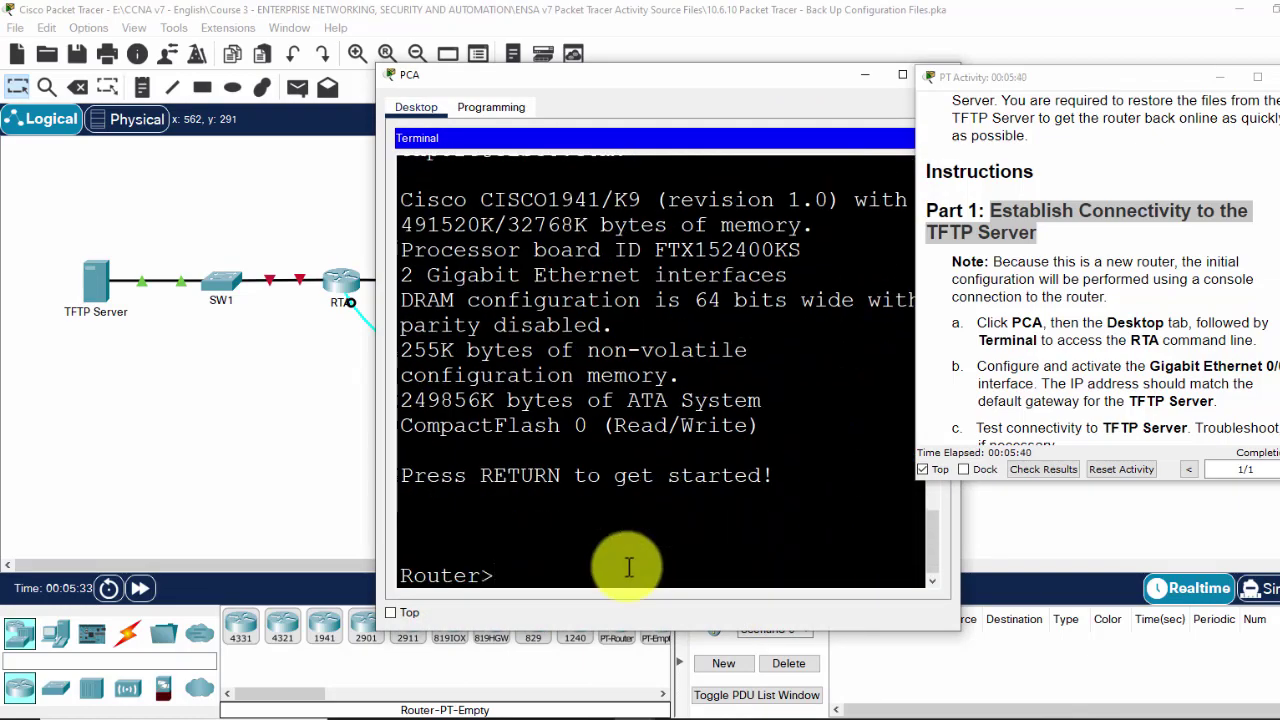
{"action": "type", "text": "en"}
{"action": "key", "text": "Return"}
{"action": "key", "text": "Return"}
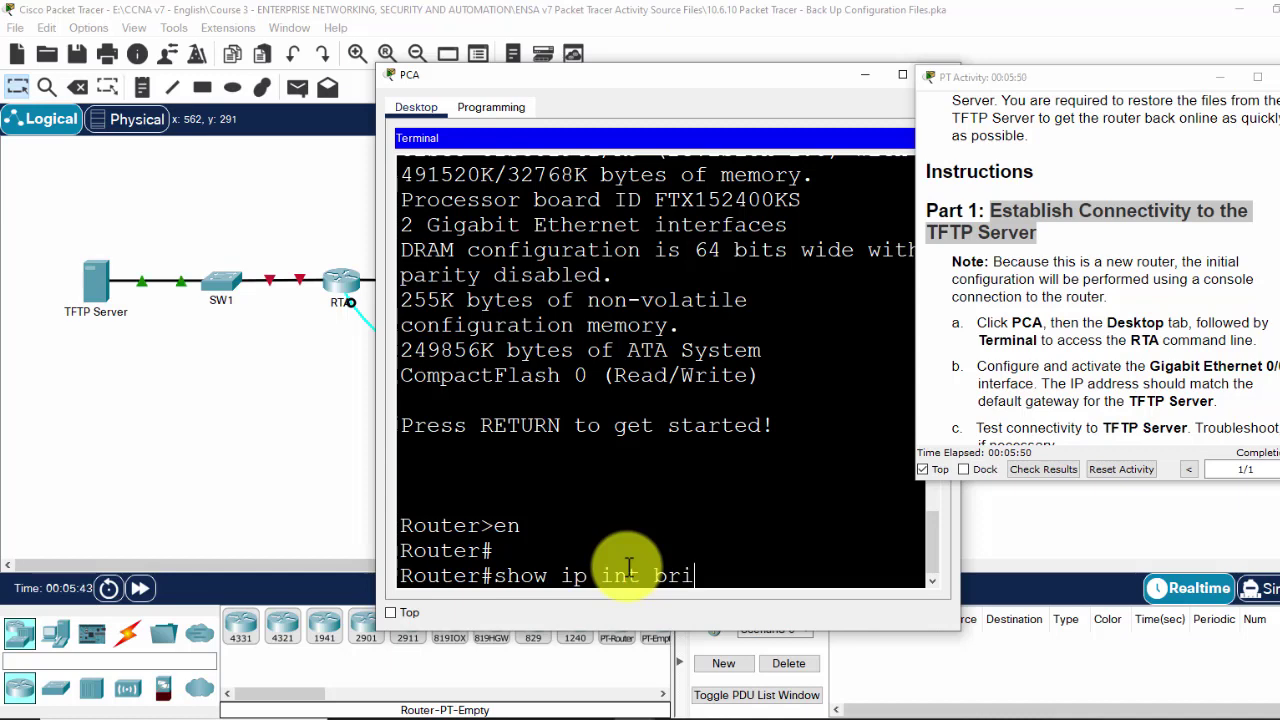
{"action": "key", "text": "Return"}
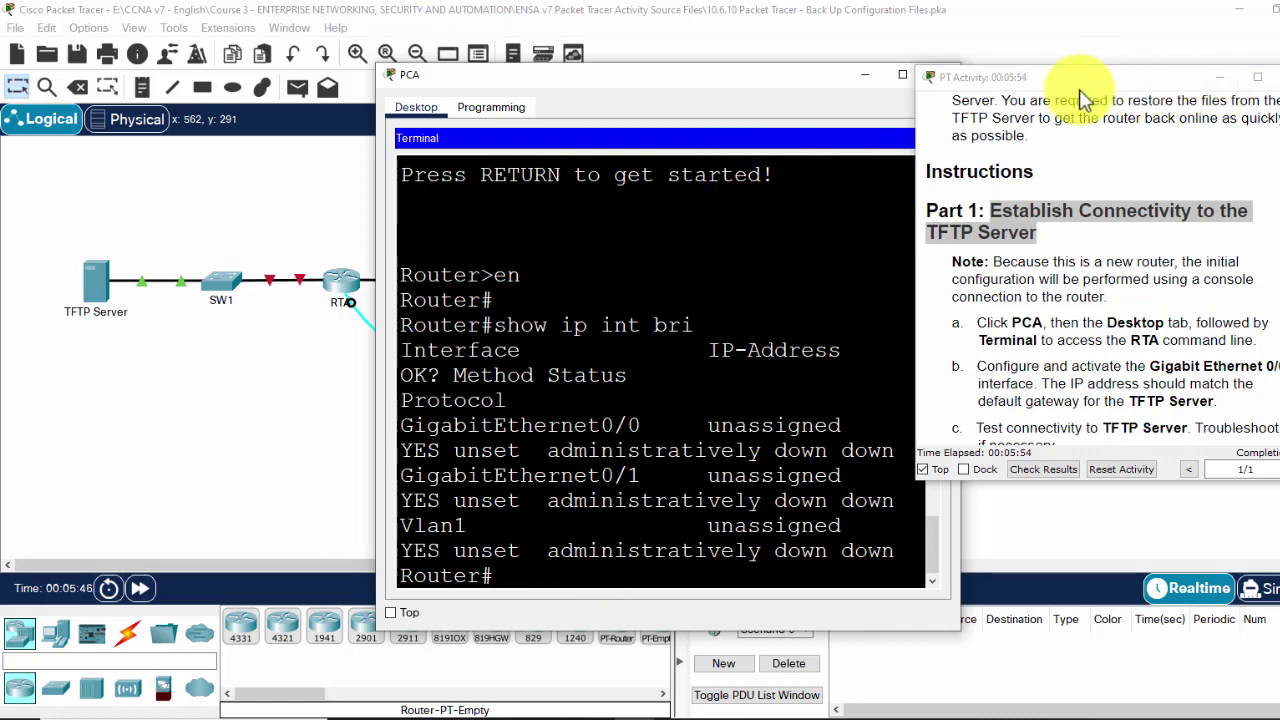
Maximize PCA's terminal to confirm both Gigabit interfaces are unassigned and down, then hide it.
{"action": "left_click", "coordinate": [1219, 77]}
{"action": "left_click", "coordinate": [902, 75]}
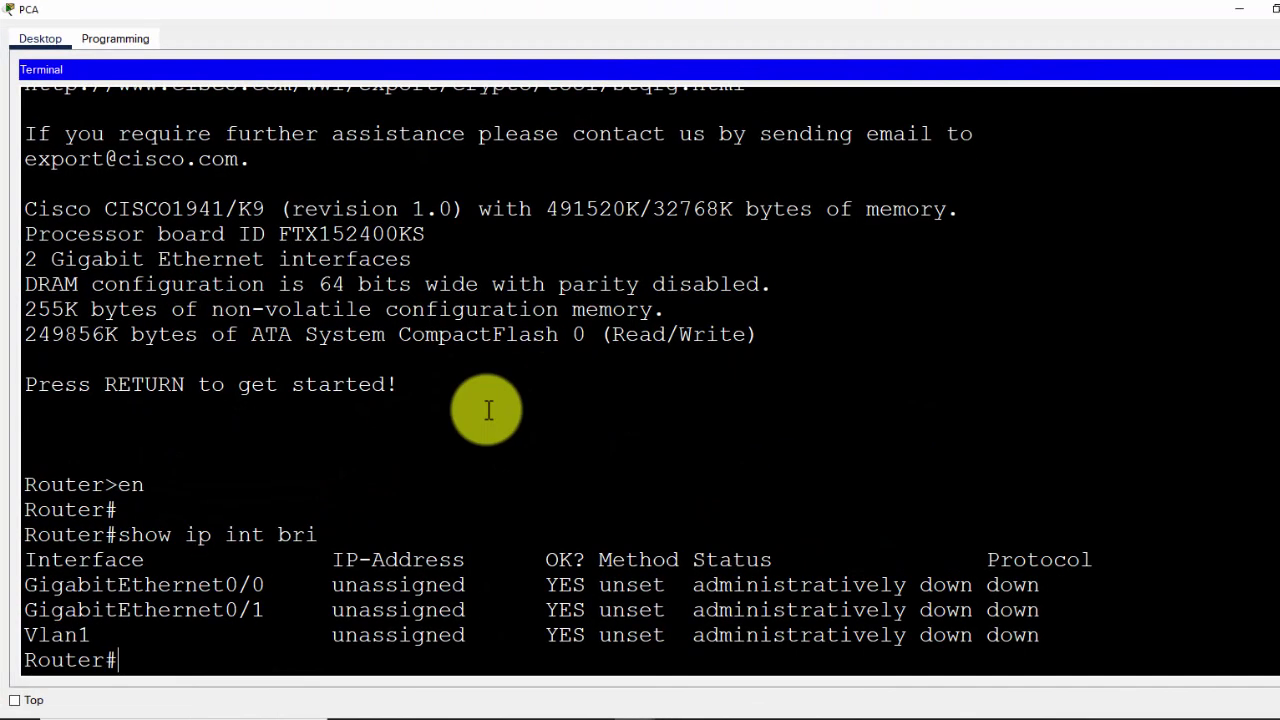
{"action": "left_click_drag", "start_coordinate": [24, 584], "coordinate": [1054, 610]}
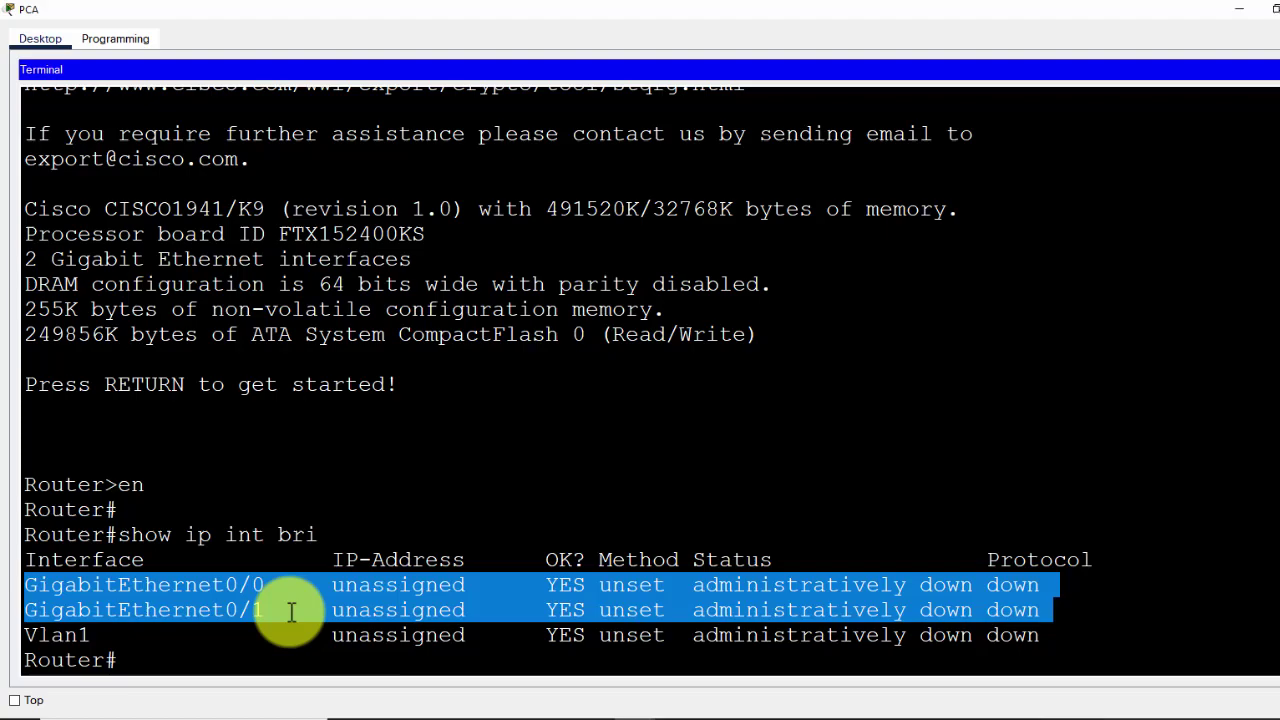
{"action": "left_click", "coordinate": [1241, 9]}
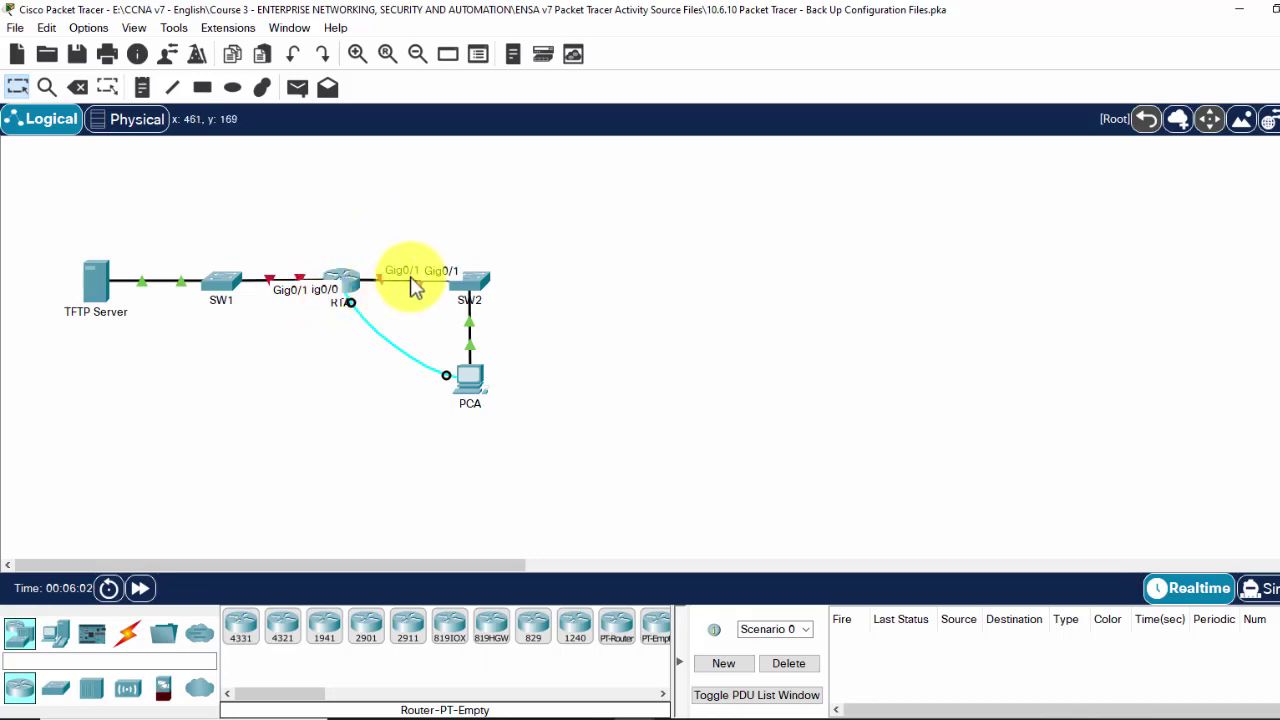
Reopen PCA's router session in privileged mode and recall show ip int bri.
{"action": "left_click", "coordinate": [352, 292]}
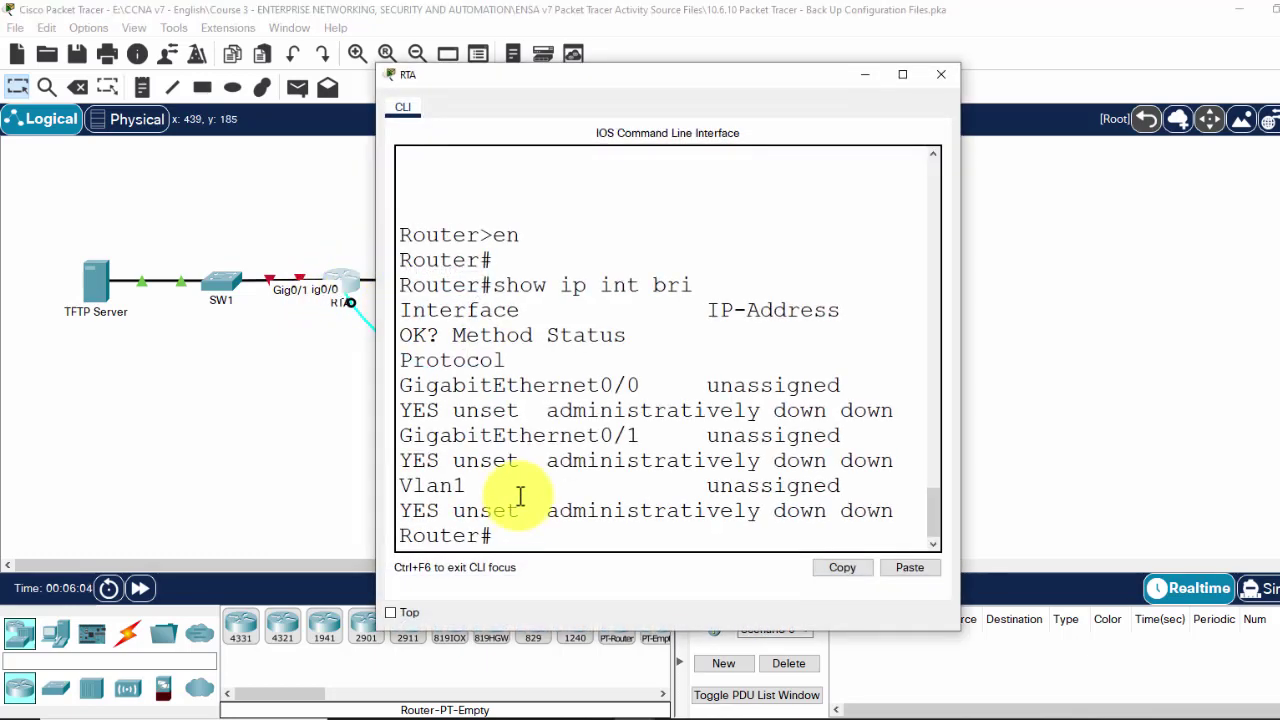
{"action": "left_click", "coordinate": [935, 77]}
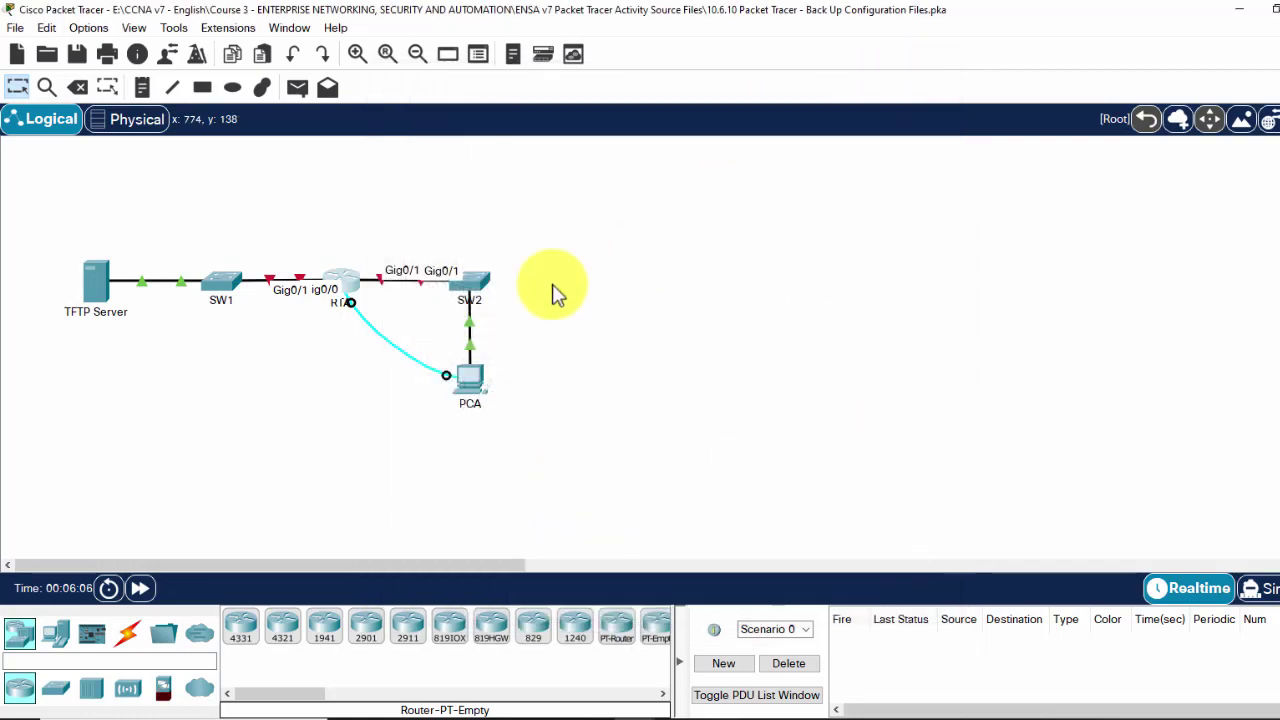
{"action": "left_click", "coordinate": [466, 373]}
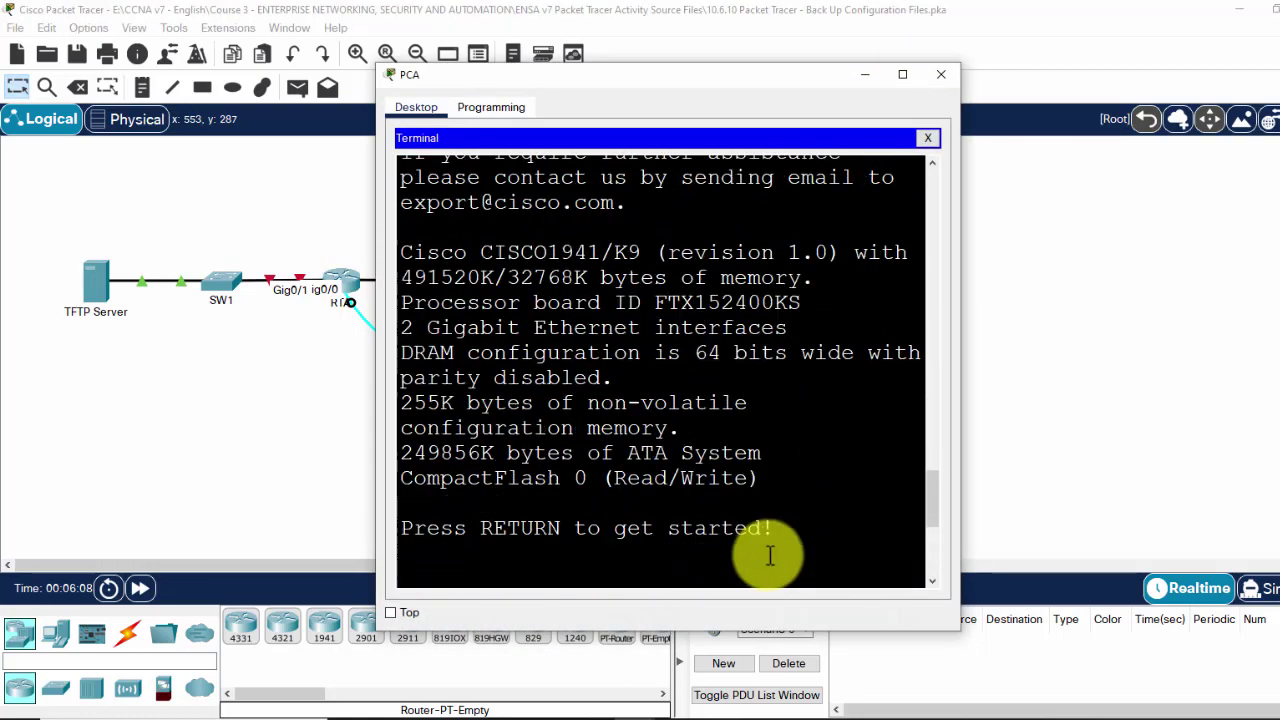
{"action": "key", "text": "Return"}
{"action": "type", "text": "en"}
{"action": "key", "text": "Return"}
{"action": "key", "text": "Return"}
{"action": "type", "text": "show ip int bri"}
{"action": "key", "text": "Return"}
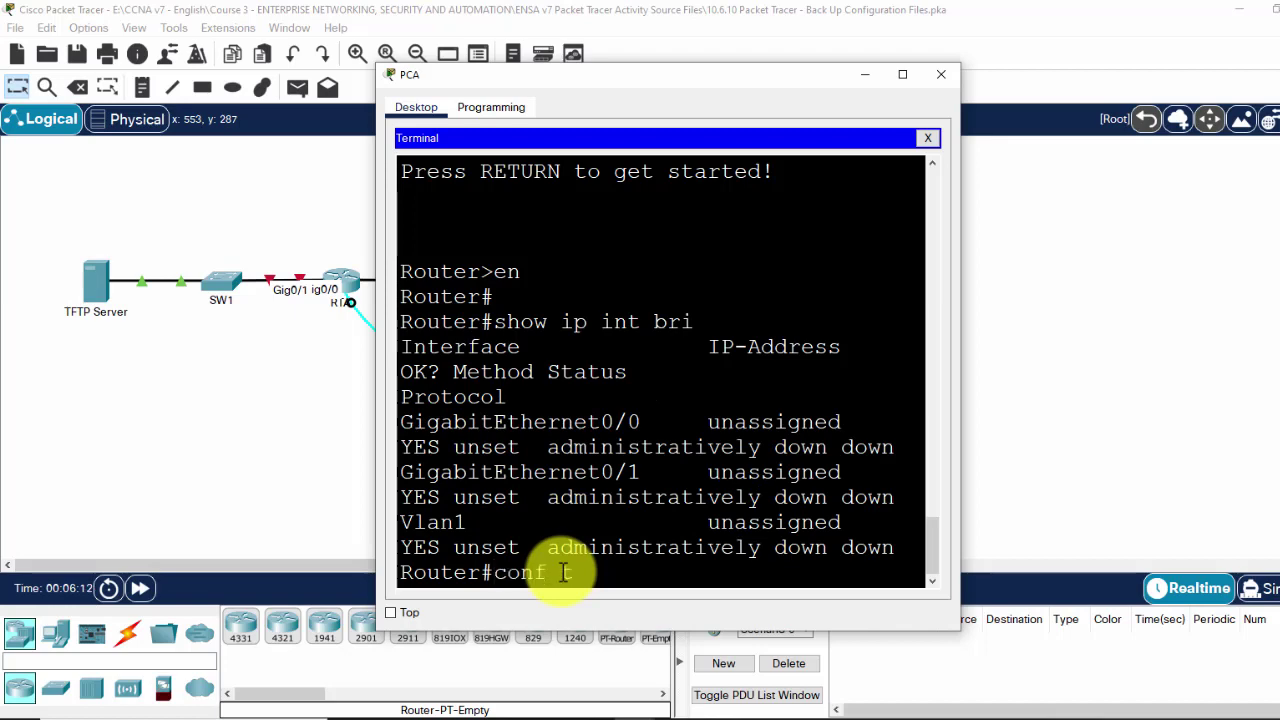
Enable GigabitEthernet0/0 with conf t, int g0/0 and no shut.
{"action": "type", "text": "conf t"}
{"action": "key", "text": "Return"}
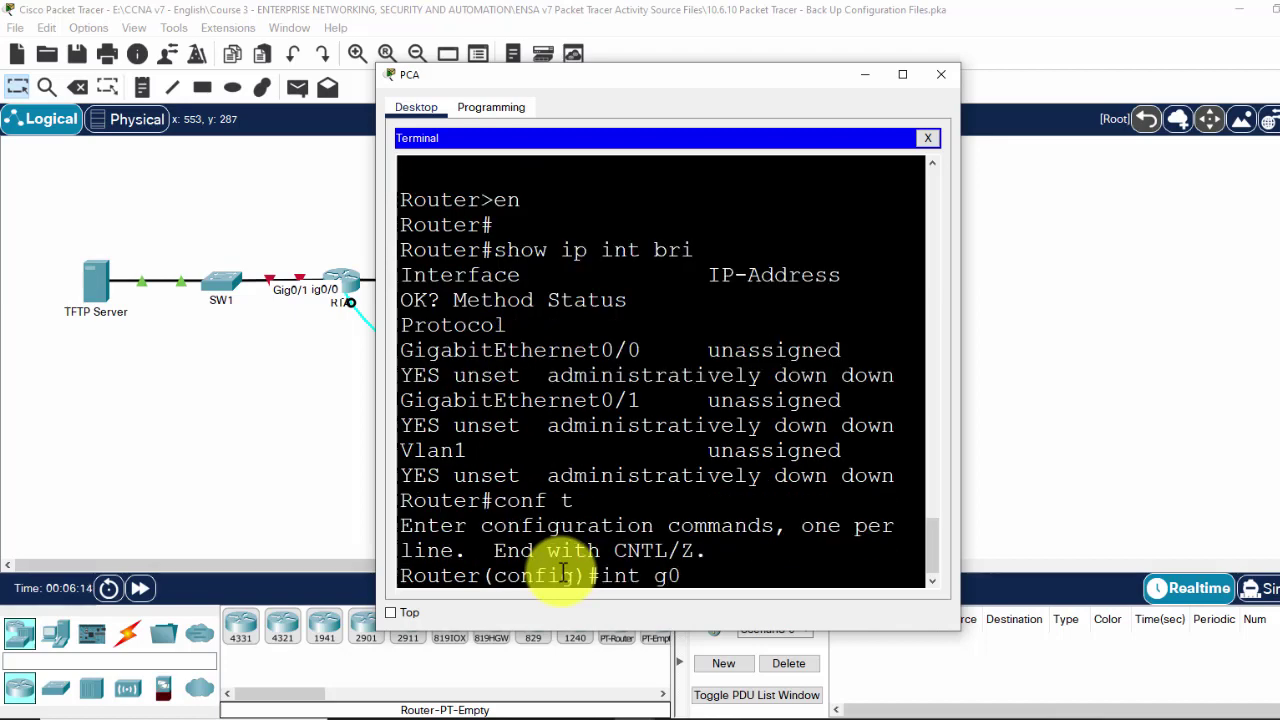
{"action": "type", "text": "int g0/0"}
{"action": "key", "text": "Return"}
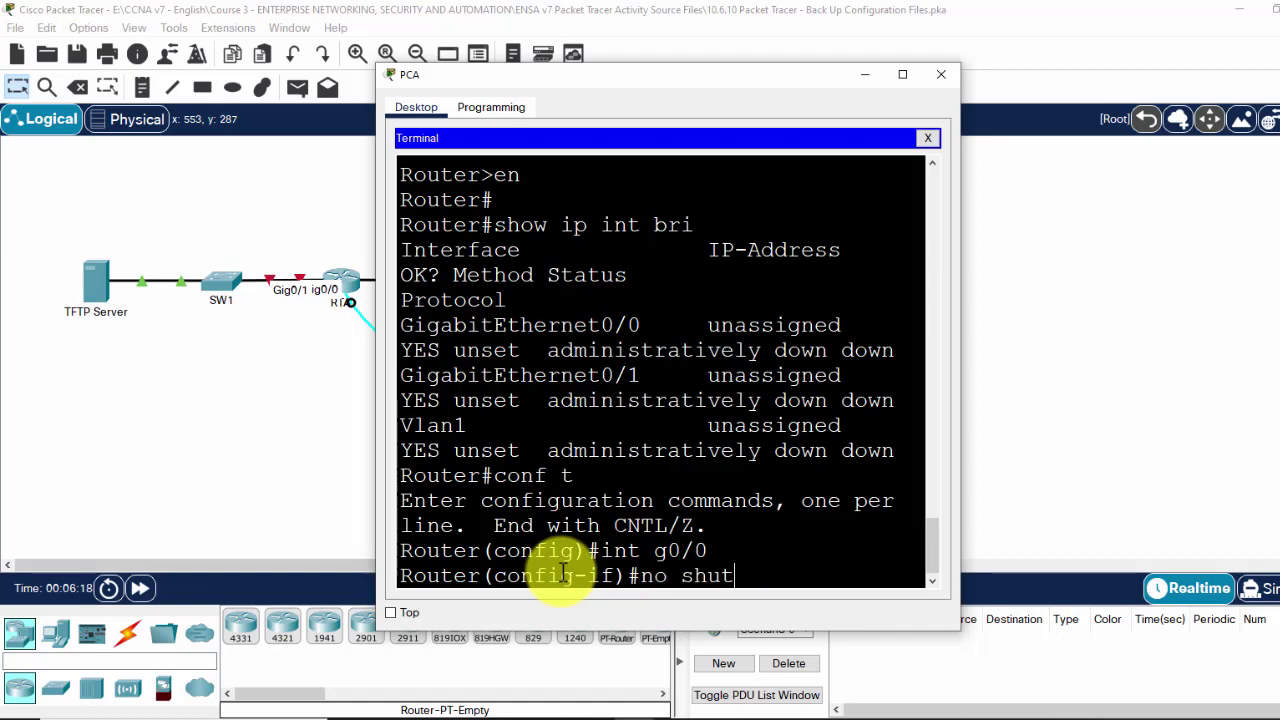
{"action": "type", "text": "no shut"}
{"action": "key", "text": "Return"}
{"action": "key", "text": "Return"}
{"action": "key", "text": "Return"}
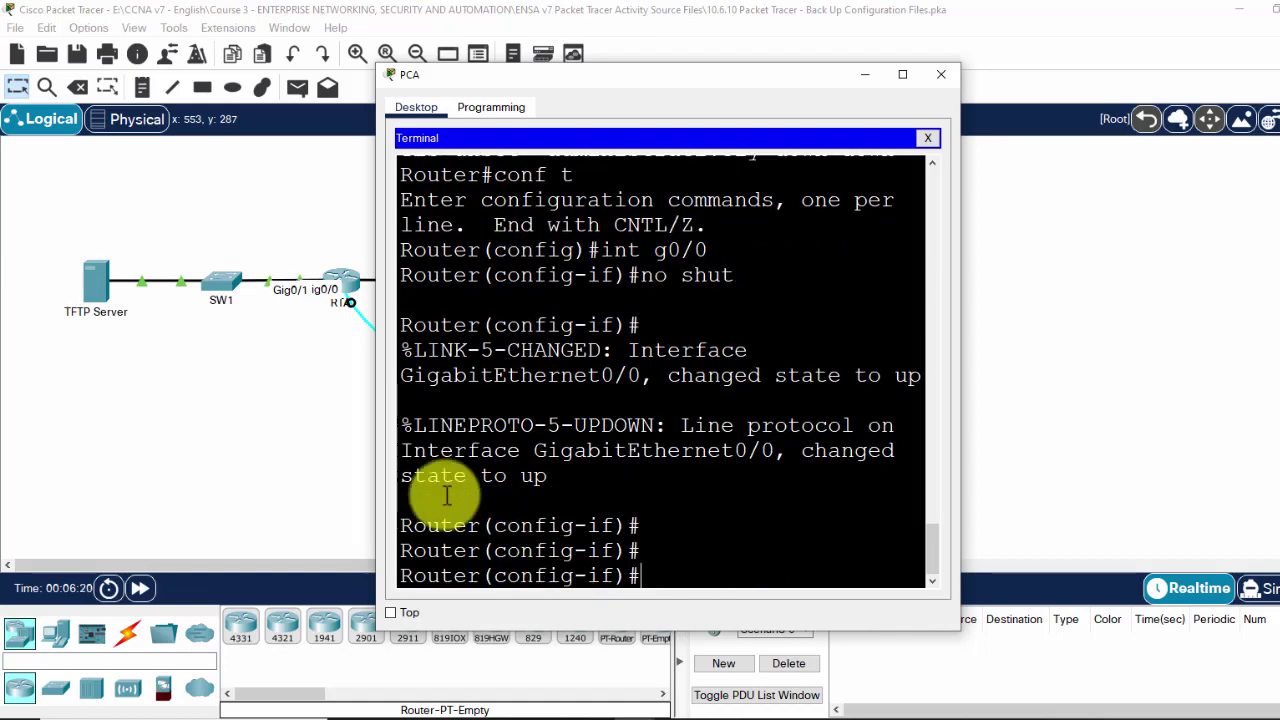
{"action": "left_click", "coordinate": [300, 388]}
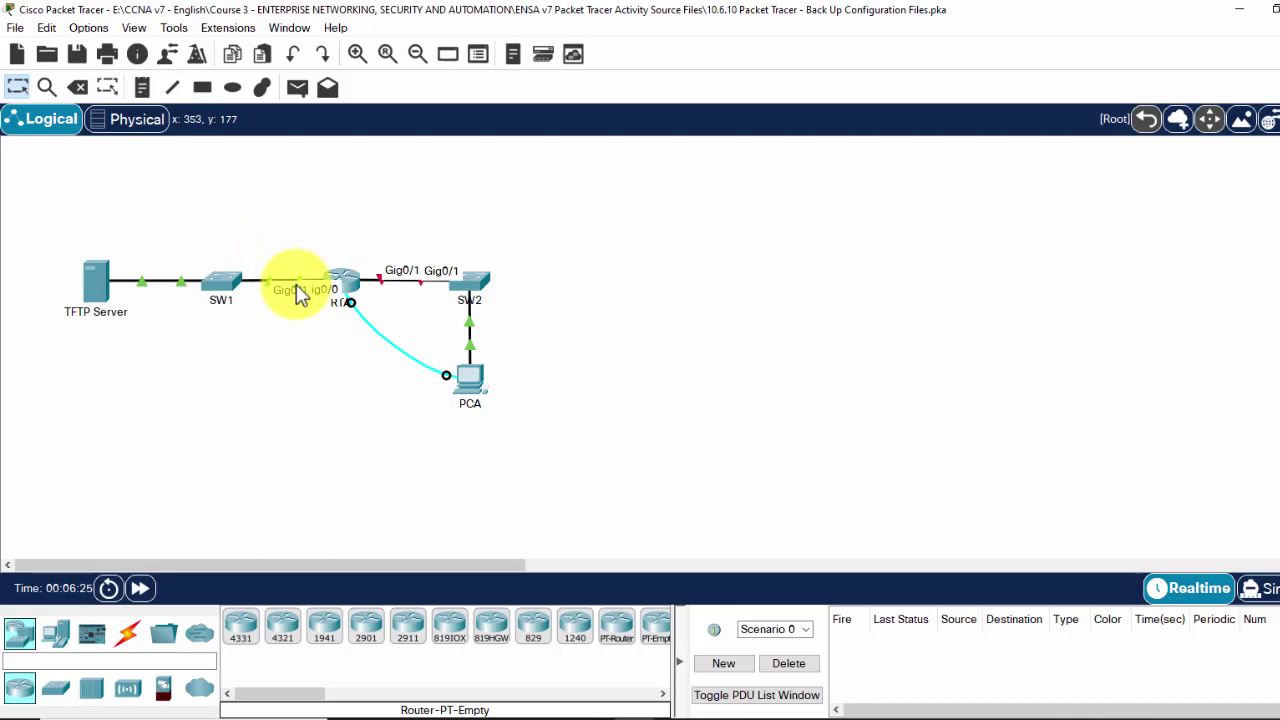
Check the TFTP Server's IP Configuration, noting its default gateway 172.16.1.1.
{"action": "left_click", "coordinate": [97, 298]}
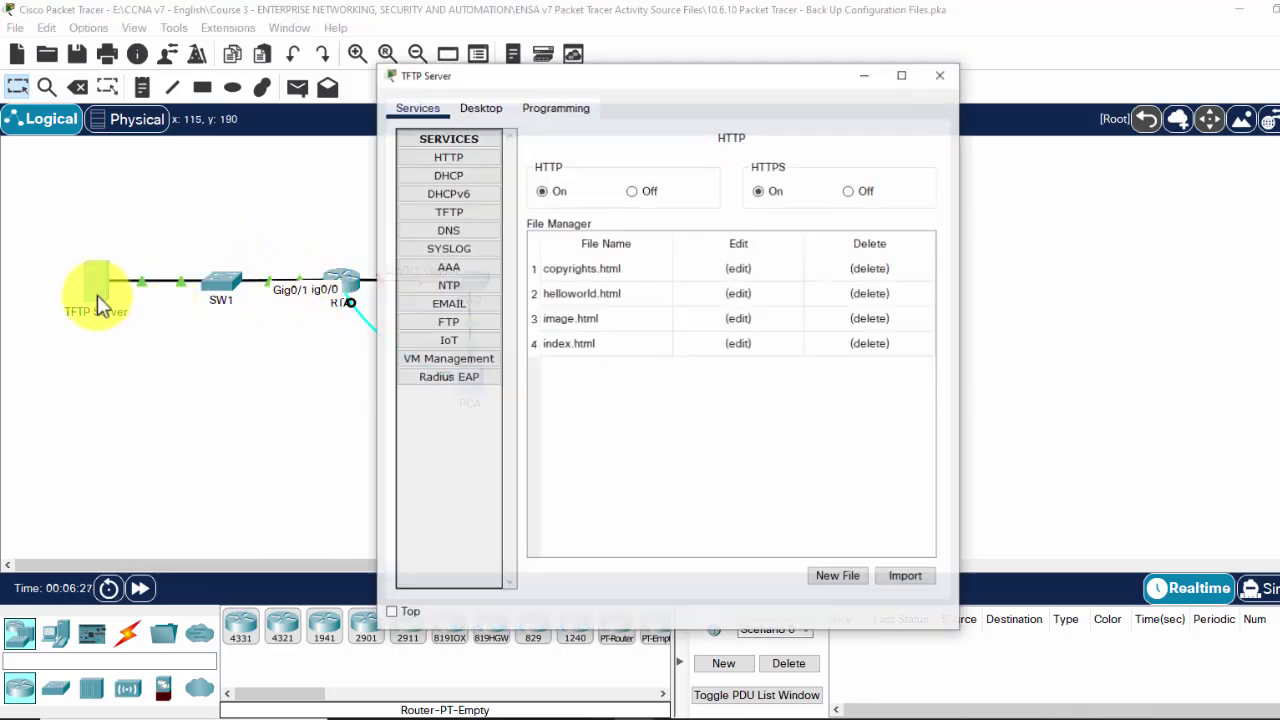
{"action": "left_click", "coordinate": [481, 106]}
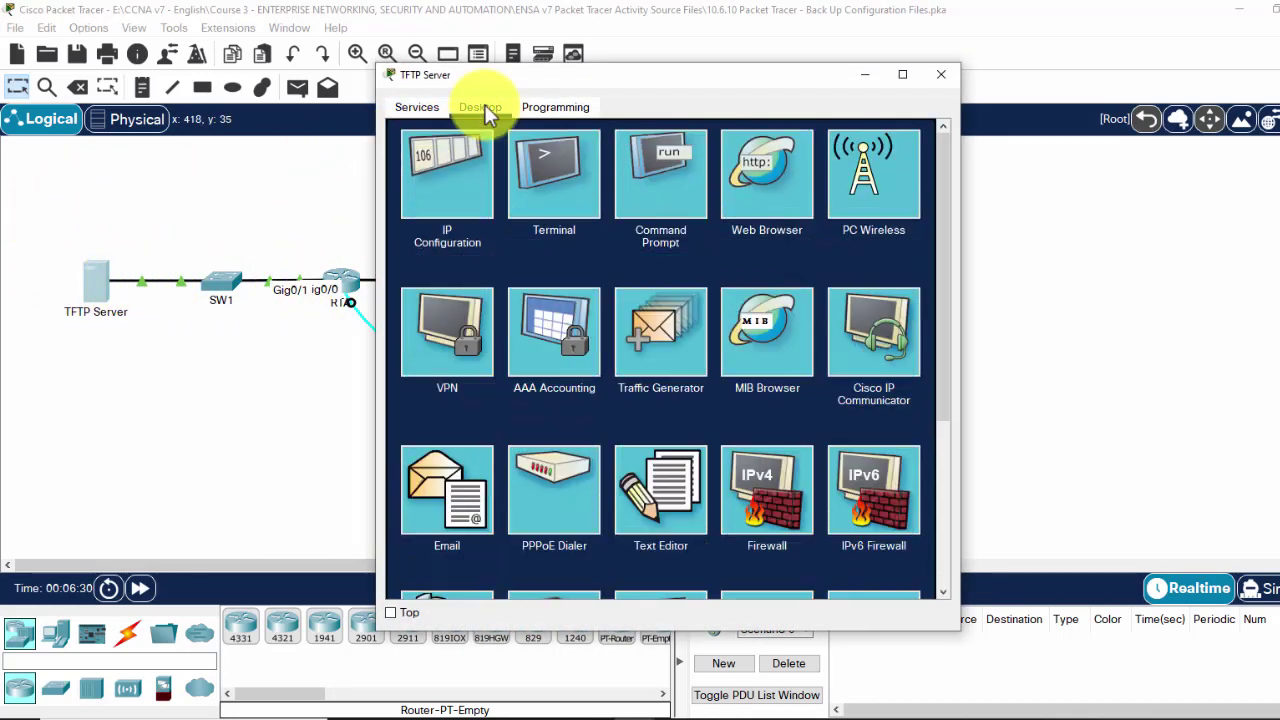
{"action": "left_click", "coordinate": [448, 203]}
{"action": "left_click_drag", "start_coordinate": [652, 251], "coordinate": [534, 251]}
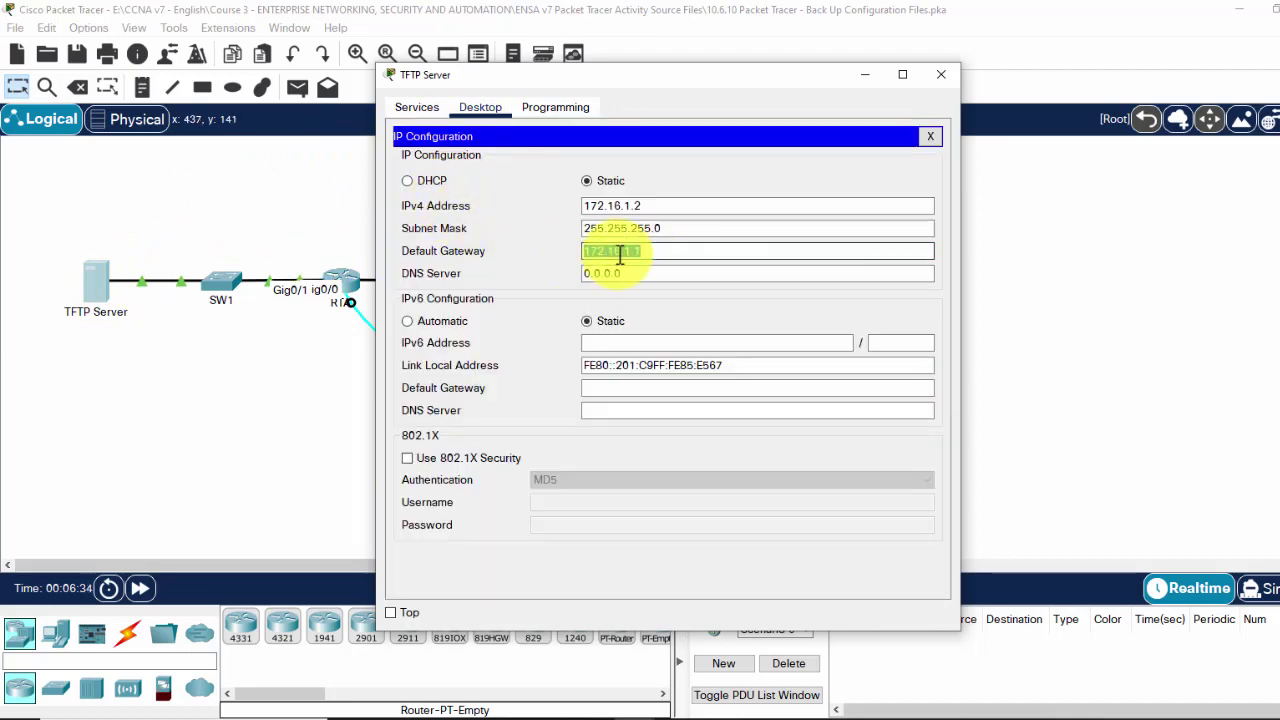
{"action": "left_click", "coordinate": [866, 75]}
Assign G0/0 the address 172.16.1.1 255.255.255.0 from PCA's terminal.
{"action": "left_click", "coordinate": [355, 280]}
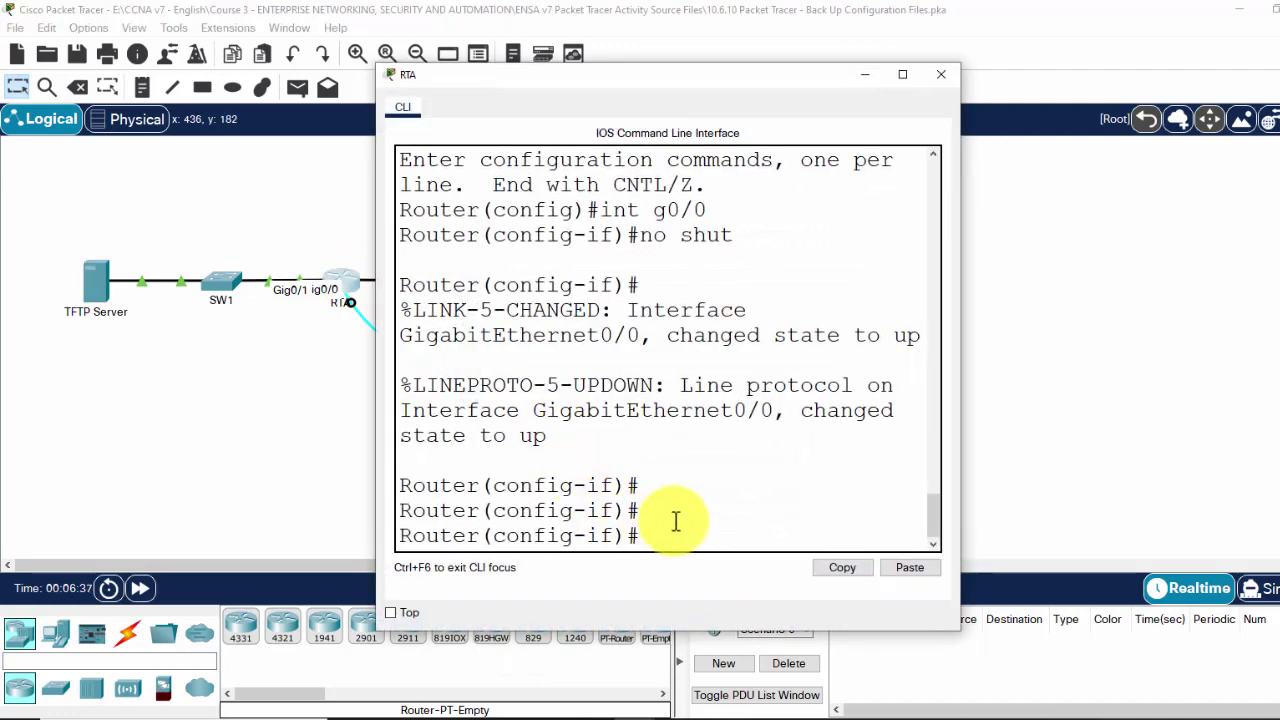
{"action": "left_click", "coordinate": [947, 75]}
{"action": "left_click", "coordinate": [455, 365]}
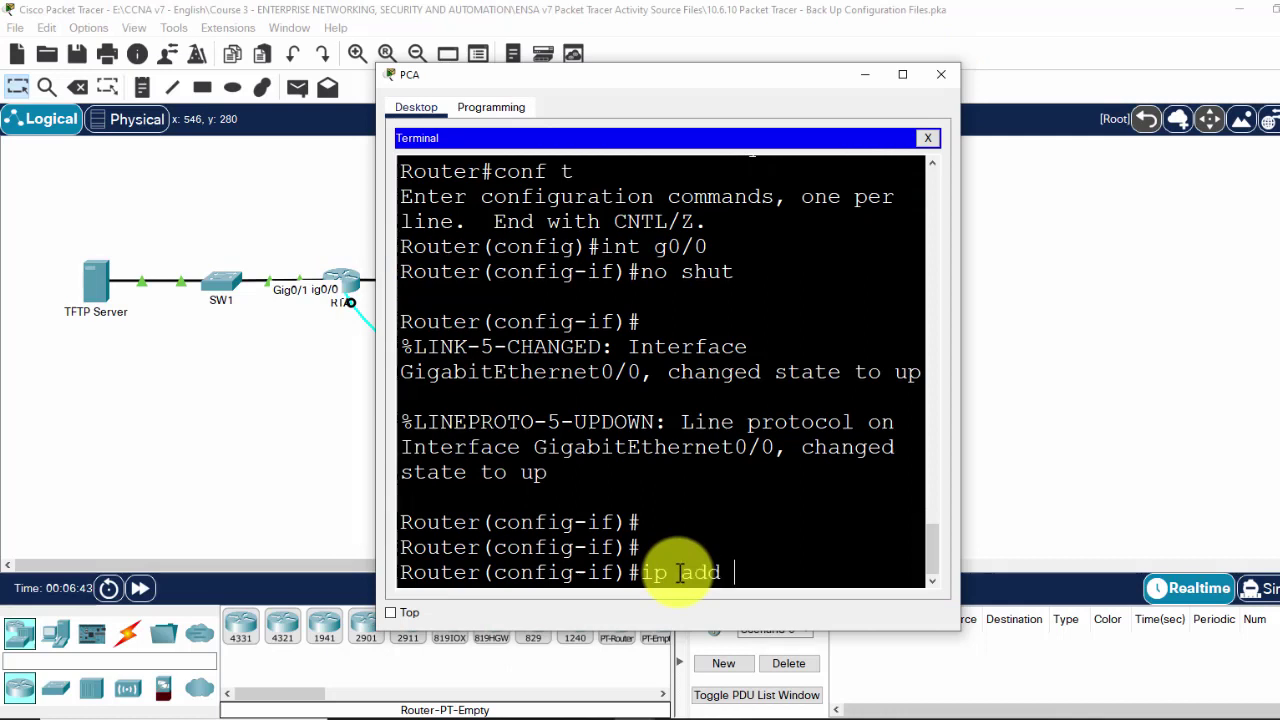
{"action": "type", "text": "ip add 172.16.1.1"}
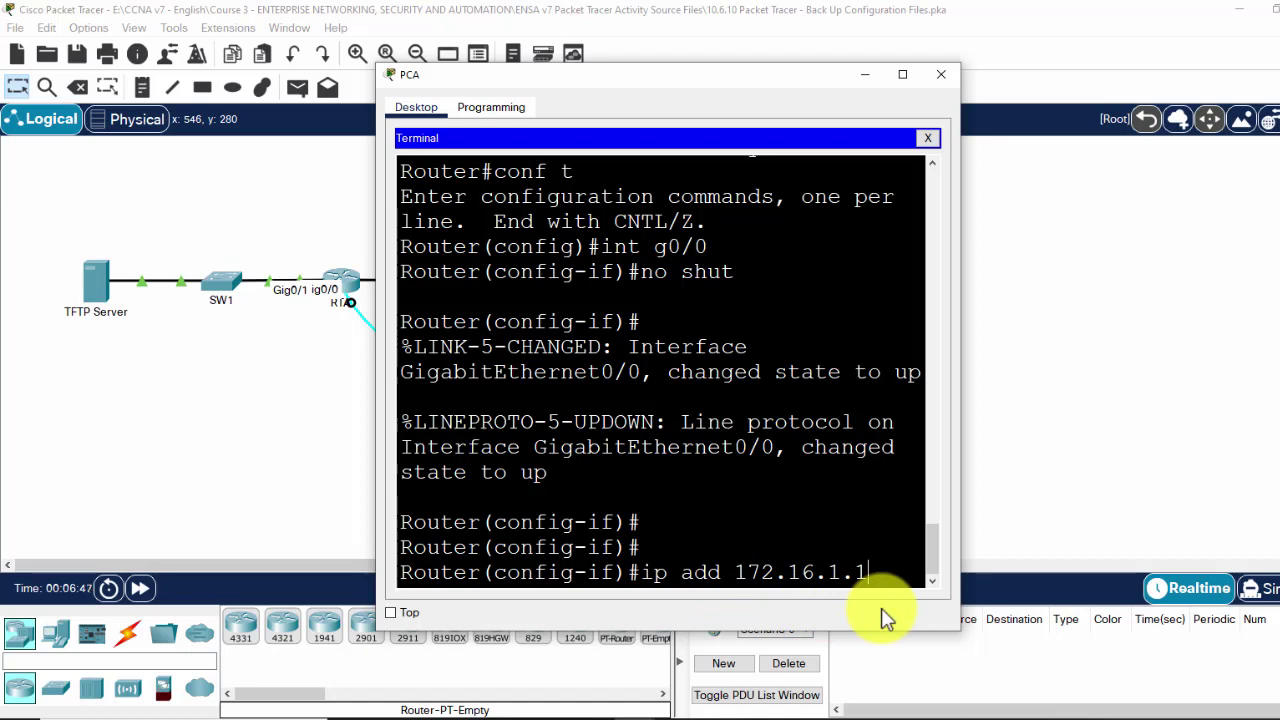
{"action": "left_click", "coordinate": [92, 289]}
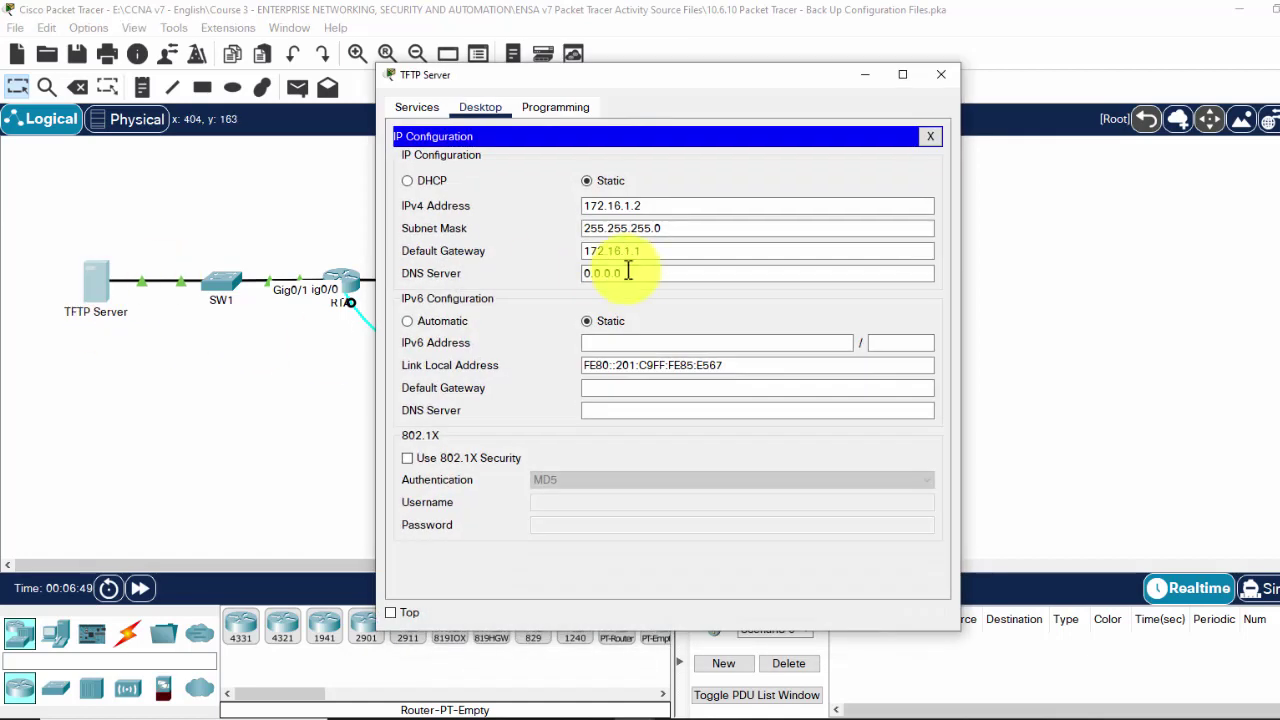
{"action": "left_click", "coordinate": [329, 391]}
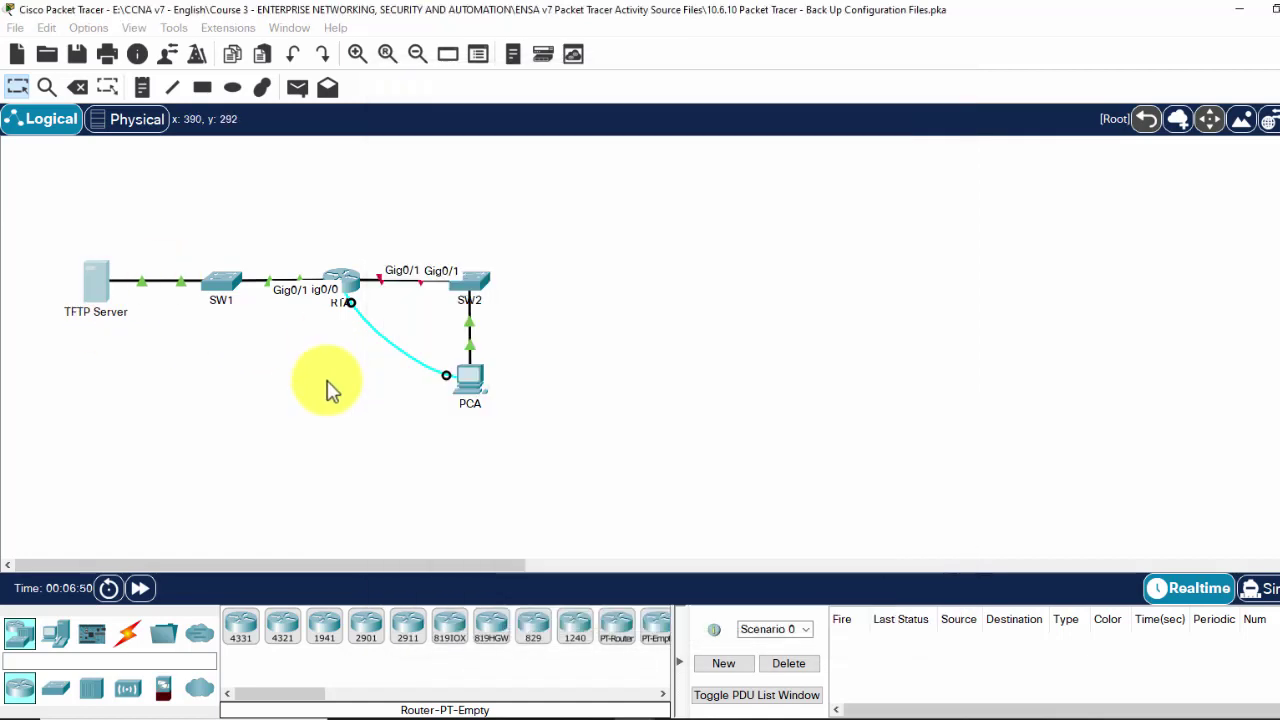
{"action": "left_click", "coordinate": [470, 405]}
{"action": "type", "text": "255."}
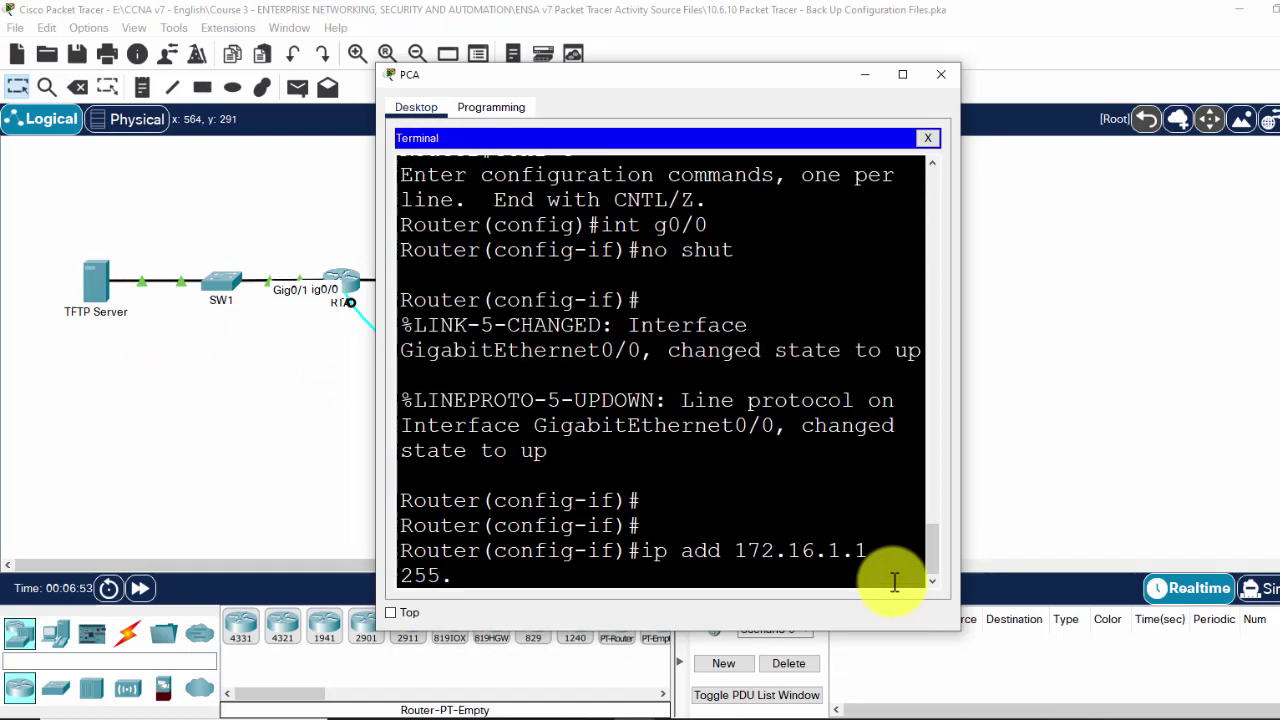
{"action": "type", "text": "255.255."}
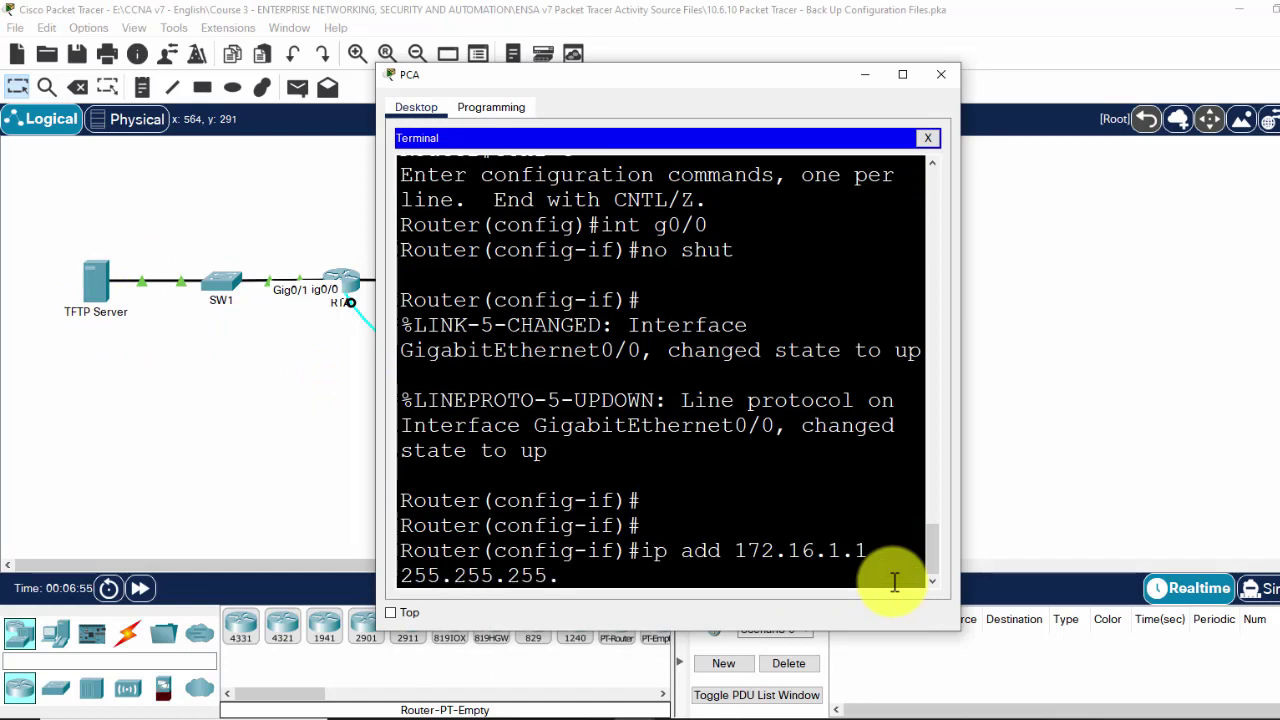
{"action": "type", "text": "0"}
{"action": "key", "text": "Return"}
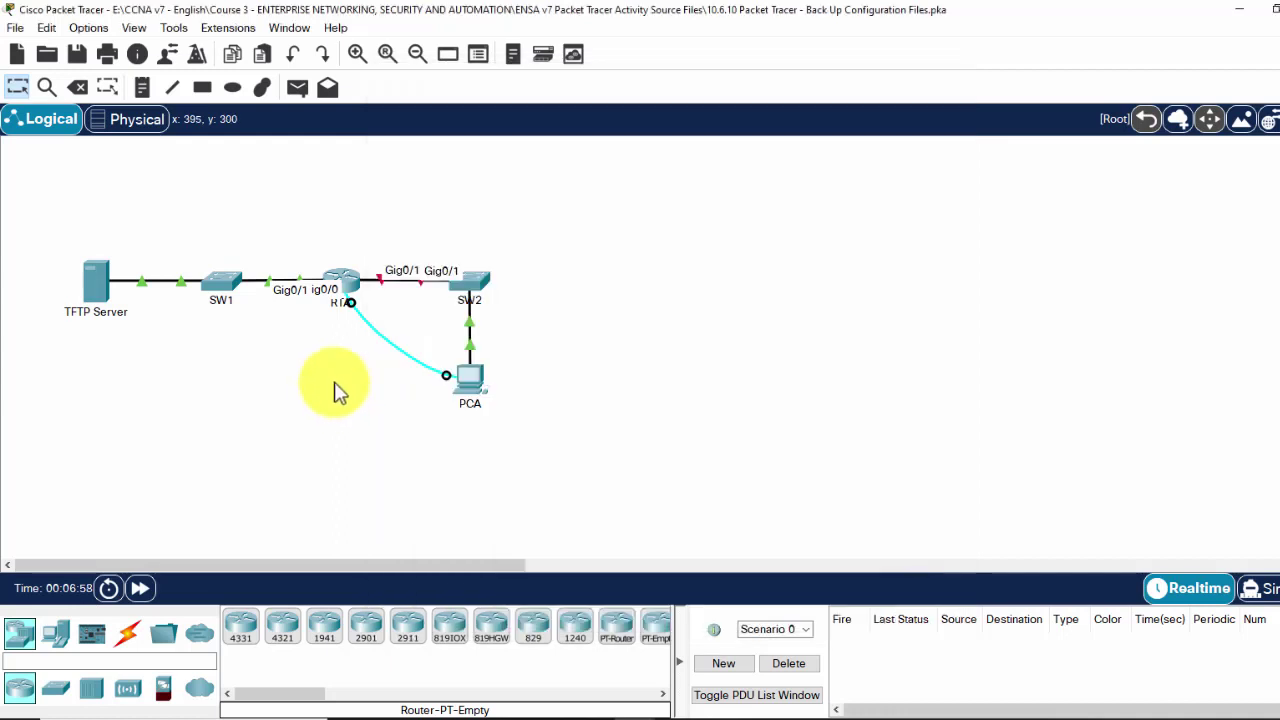
Enter privileged mode in SW2's CLI and page through show run, showing hostname SW2 and pvst.
{"action": "left_click", "coordinate": [335, 390]}
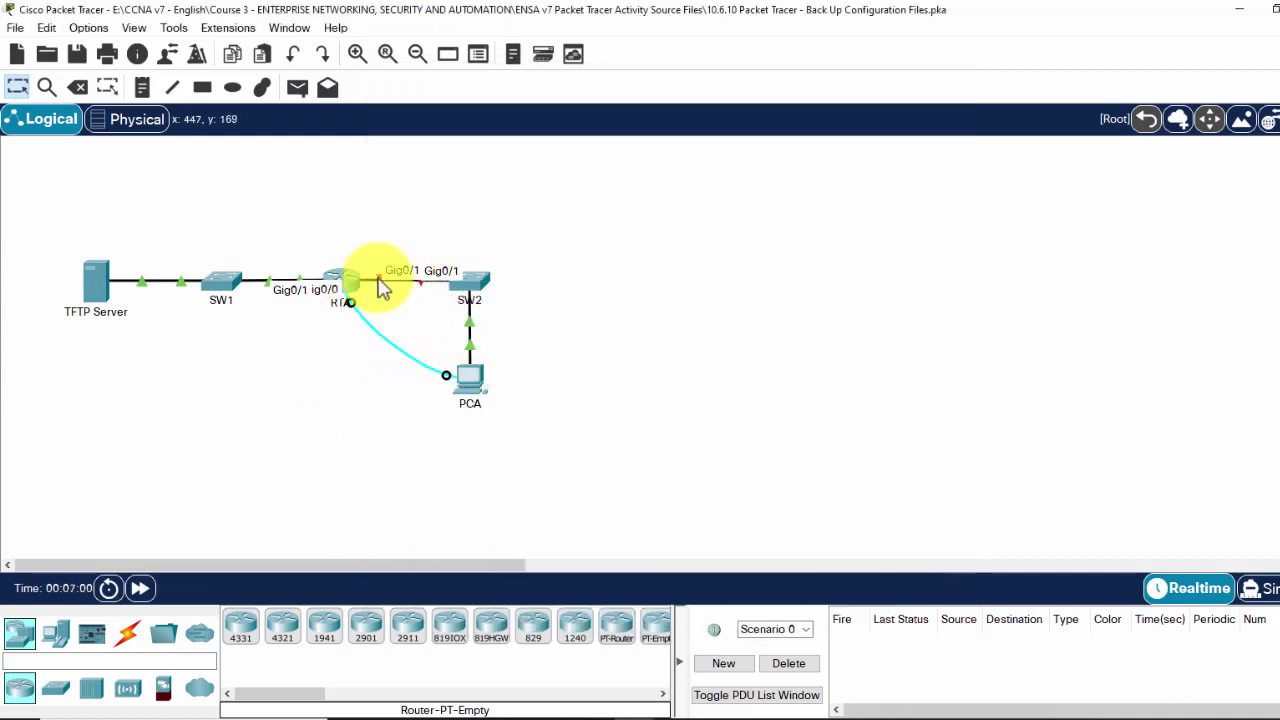
{"action": "left_click", "coordinate": [478, 287]}
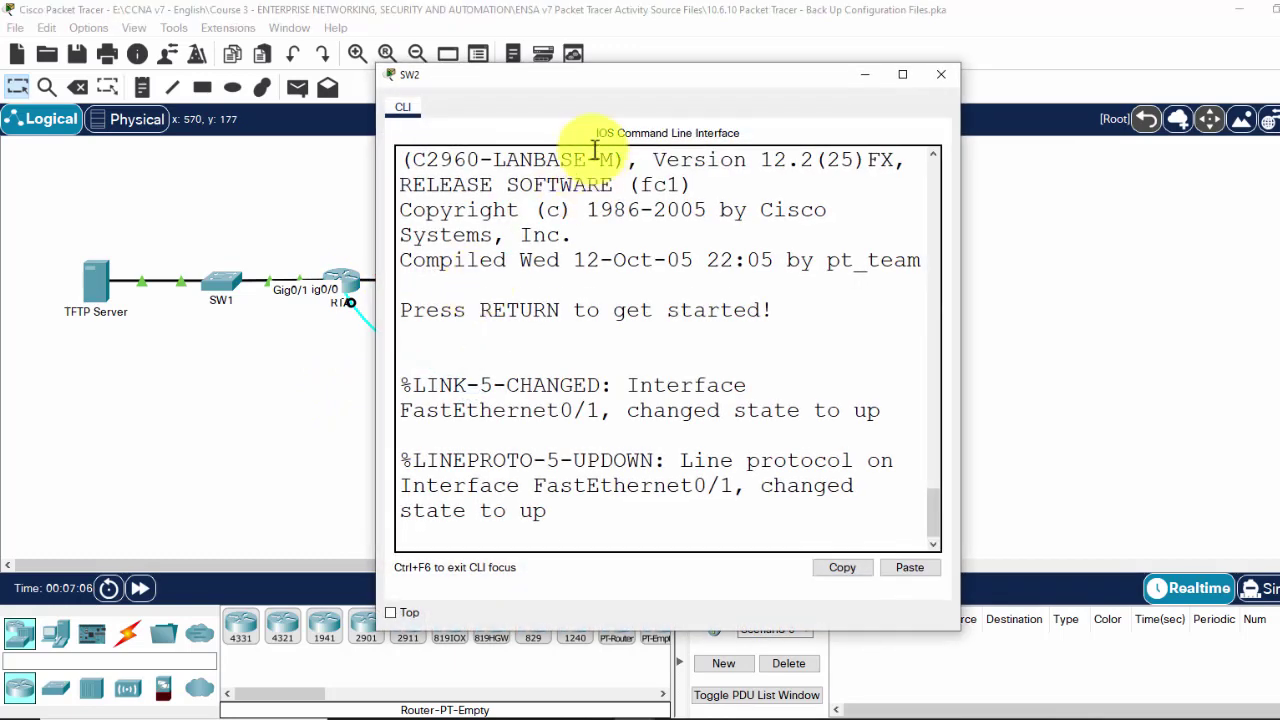
{"action": "key", "text": "Return"}
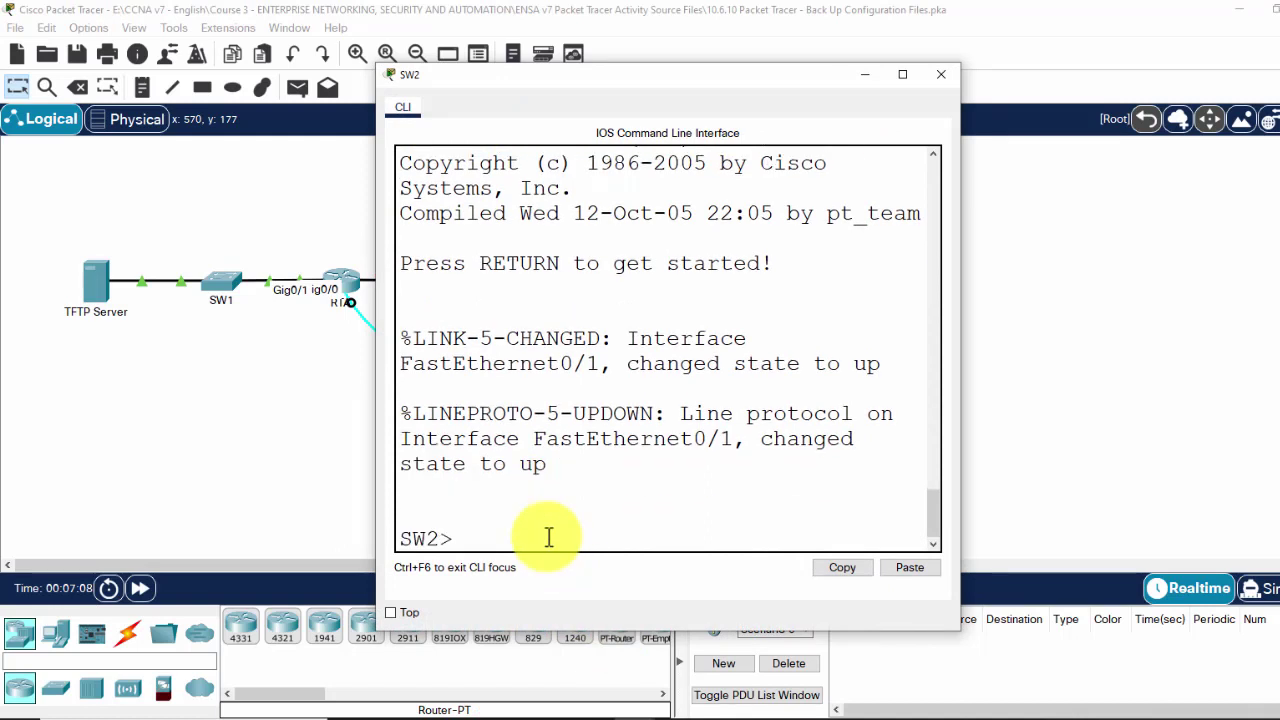
{"action": "type", "text": "en"}
{"action": "key", "text": "Return"}
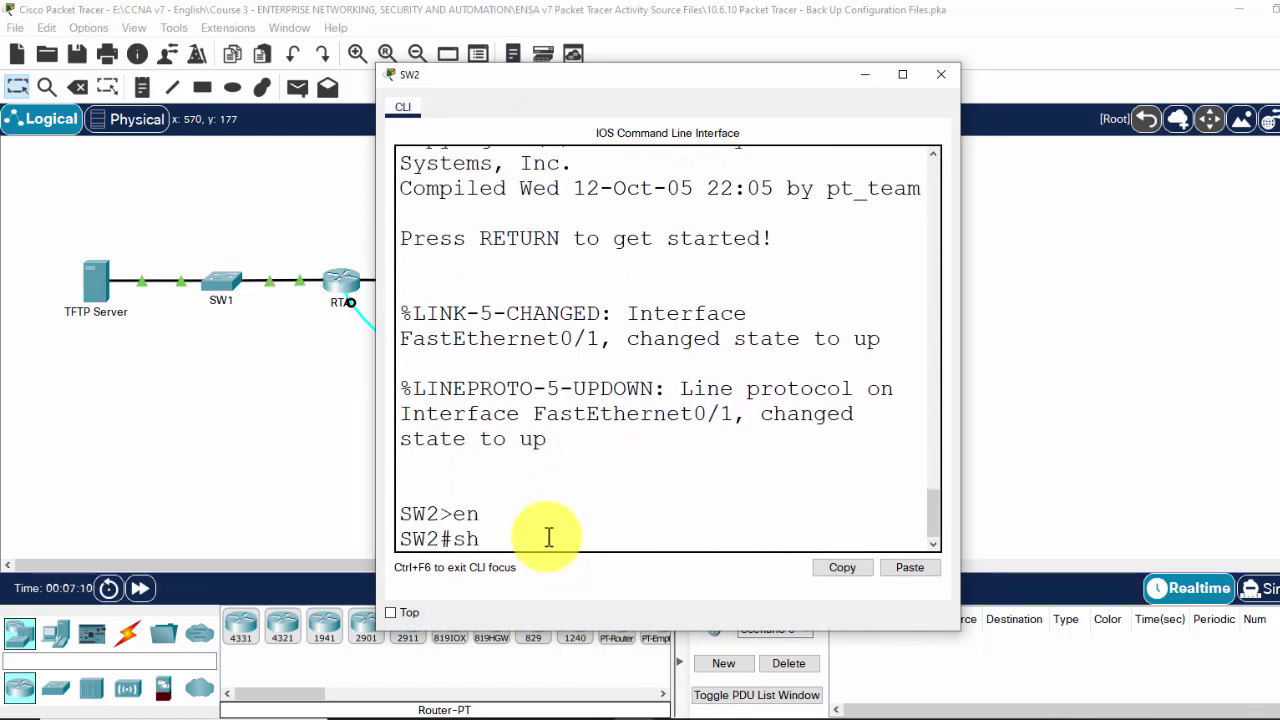
{"action": "type", "text": "show ru"}
{"action": "key", "text": "Return"}
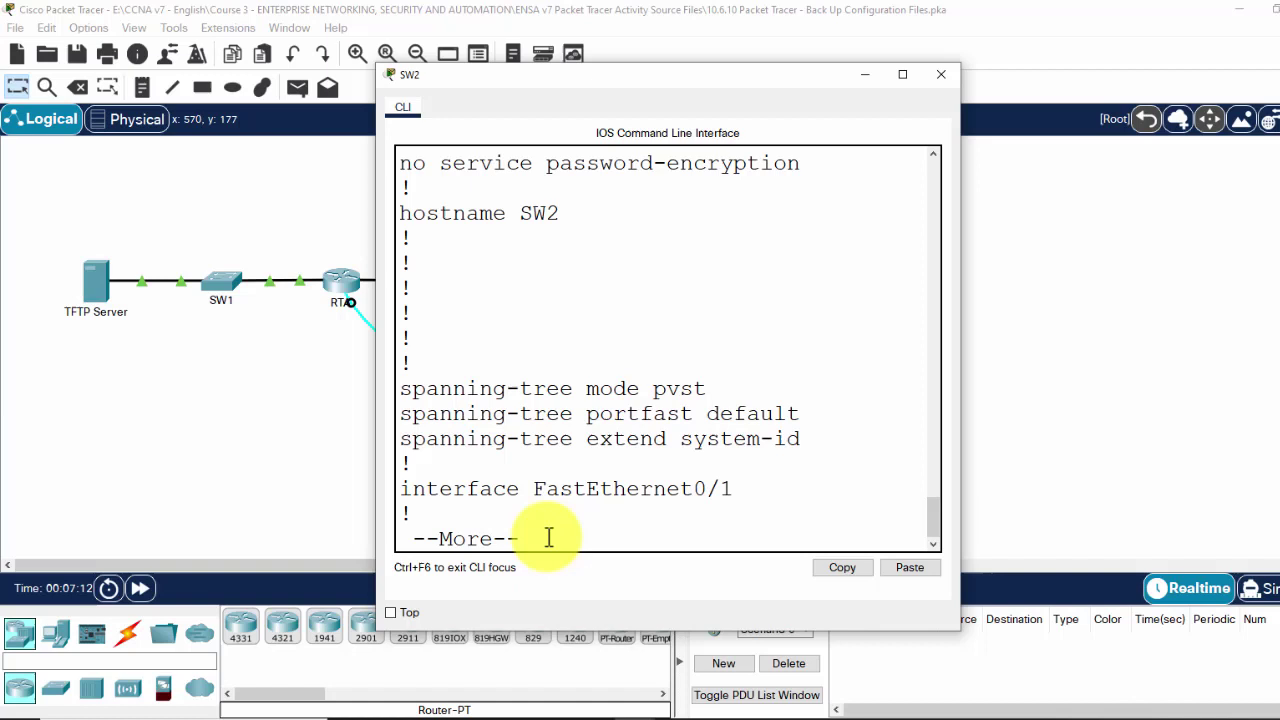
{"action": "key", "text": "Return"}
{"action": "key", "text": "Return"}
{"action": "key", "text": "Return"}
{"action": "key", "text": "Return"}
{"action": "key", "text": "Return"}
{"action": "key", "text": "Return"}
{"action": "key", "text": "Return"}
{"action": "key", "text": "Return"}
{"action": "key", "text": "Return"}
{"action": "key", "text": "Return"}
{"action": "key", "text": "Return"}
{"action": "key", "text": "Return"}
{"action": "key", "text": "Return"}
{"action": "key", "text": "Return"}
{"action": "key", "text": "Return"}
{"action": "key", "text": "Return"}
{"action": "key", "text": "Return"}
{"action": "key", "text": "Return"}
{"action": "key", "text": "Return"}
{"action": "key", "text": "Return"}
{"action": "key", "text": "Return"}
{"action": "key", "text": "Return"}
{"action": "key", "text": "Return"}
{"action": "key", "text": "Return"}
{"action": "key", "text": "Return"}
{"action": "key", "text": "Return"}
{"action": "key", "text": "Return"}
{"action": "key", "text": "Return"}
{"action": "key", "text": "Return"}
{"action": "key", "text": "Return"}
{"action": "key", "text": "Return"}
{"action": "key", "text": "Return"}
{"action": "key", "text": "Return"}
{"action": "key", "text": "Return"}
{"action": "key", "text": "Return"}
{"action": "key", "text": "Return"}
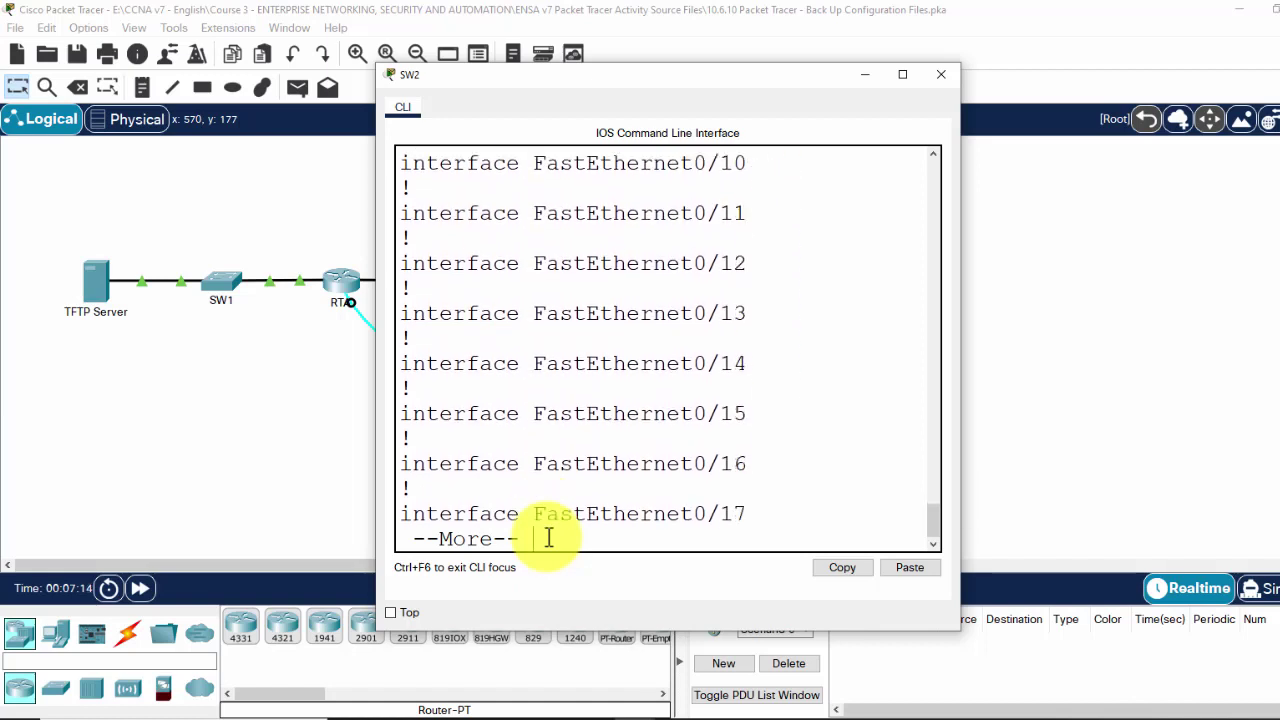
{"action": "key", "text": "Return"}
{"action": "key", "text": "Return"}
{"action": "key", "text": "Return"}
{"action": "key", "text": "Return"}
{"action": "key", "text": "Return"}
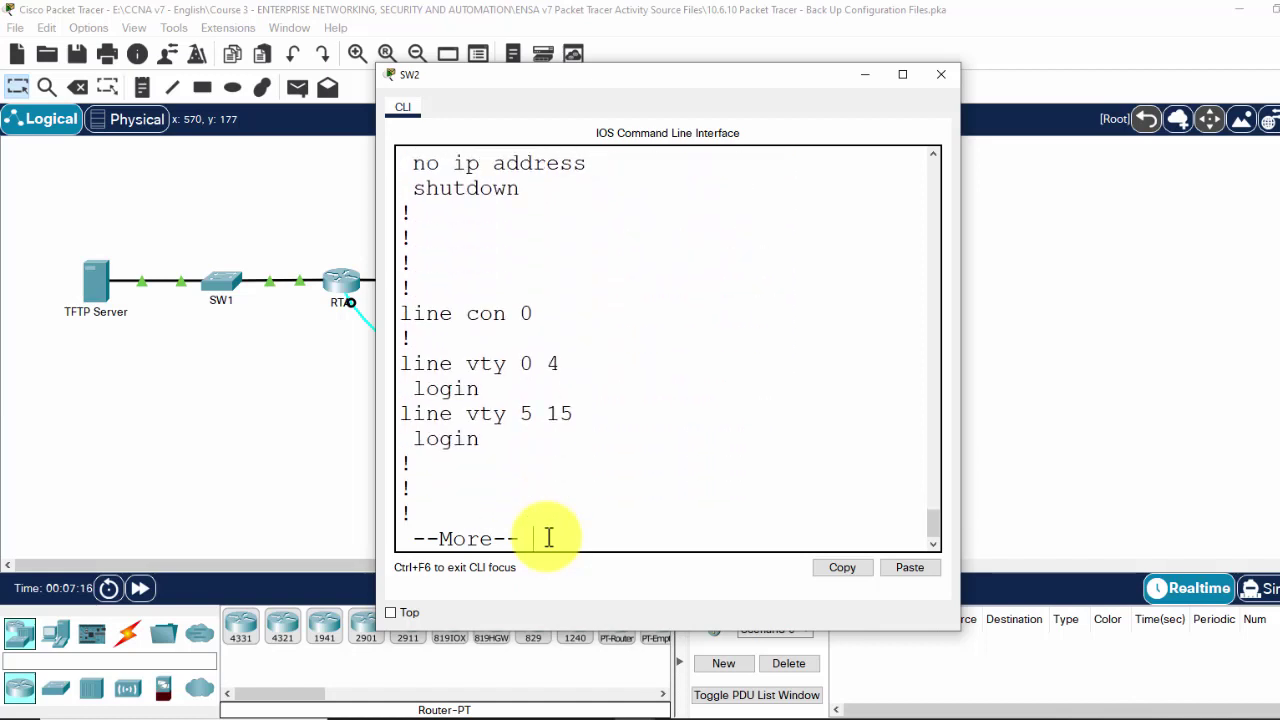
{"action": "scroll", "coordinate": [549, 538], "scroll_direction": "up", "scroll_amount": 20}
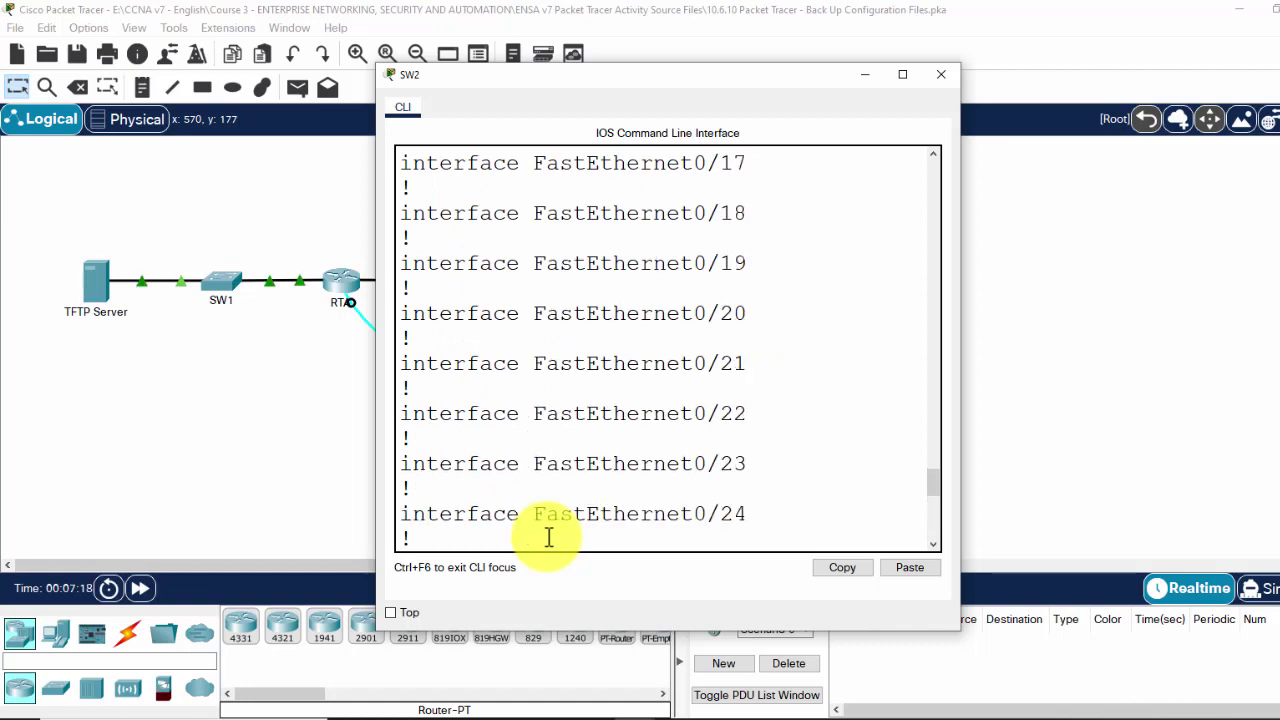
{"action": "scroll", "coordinate": [549, 538], "scroll_direction": "up", "scroll_amount": 7}
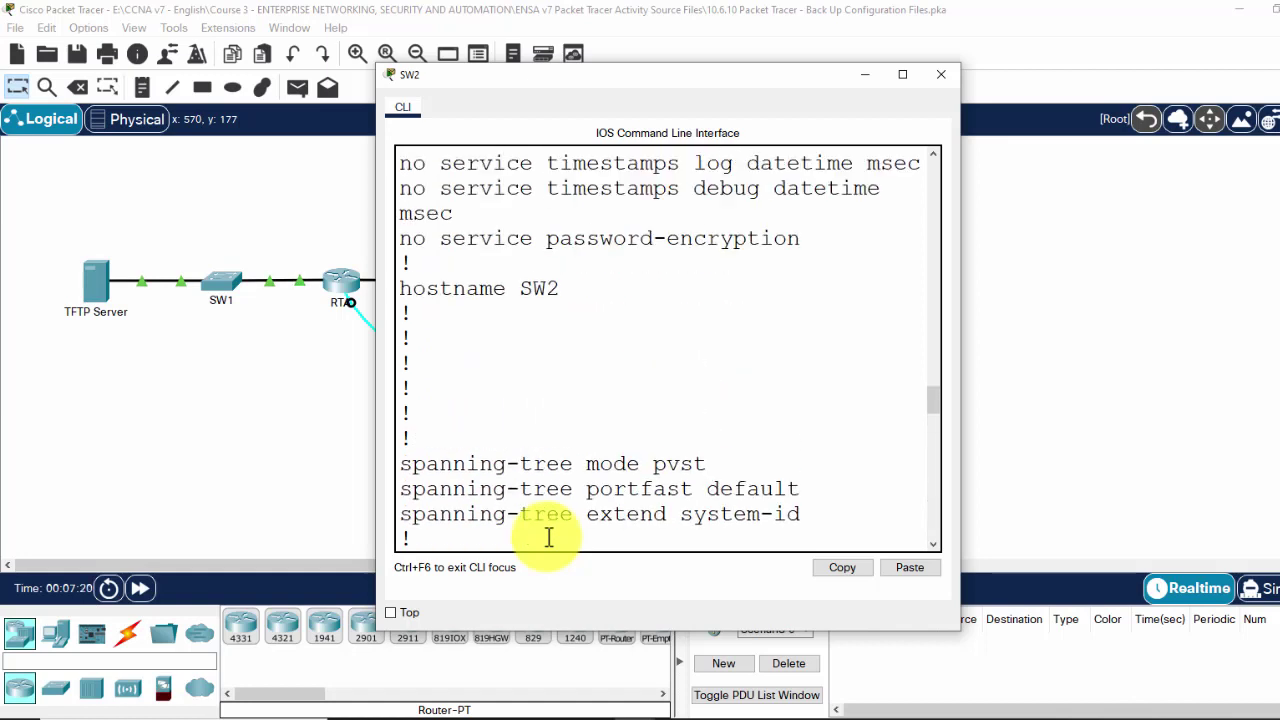
Leave SW2's CLI and copy PCA's default gateway 172.31.1.1 from its IP Configuration.
{"action": "scroll", "coordinate": [549, 538], "scroll_direction": "up", "scroll_amount": 2}
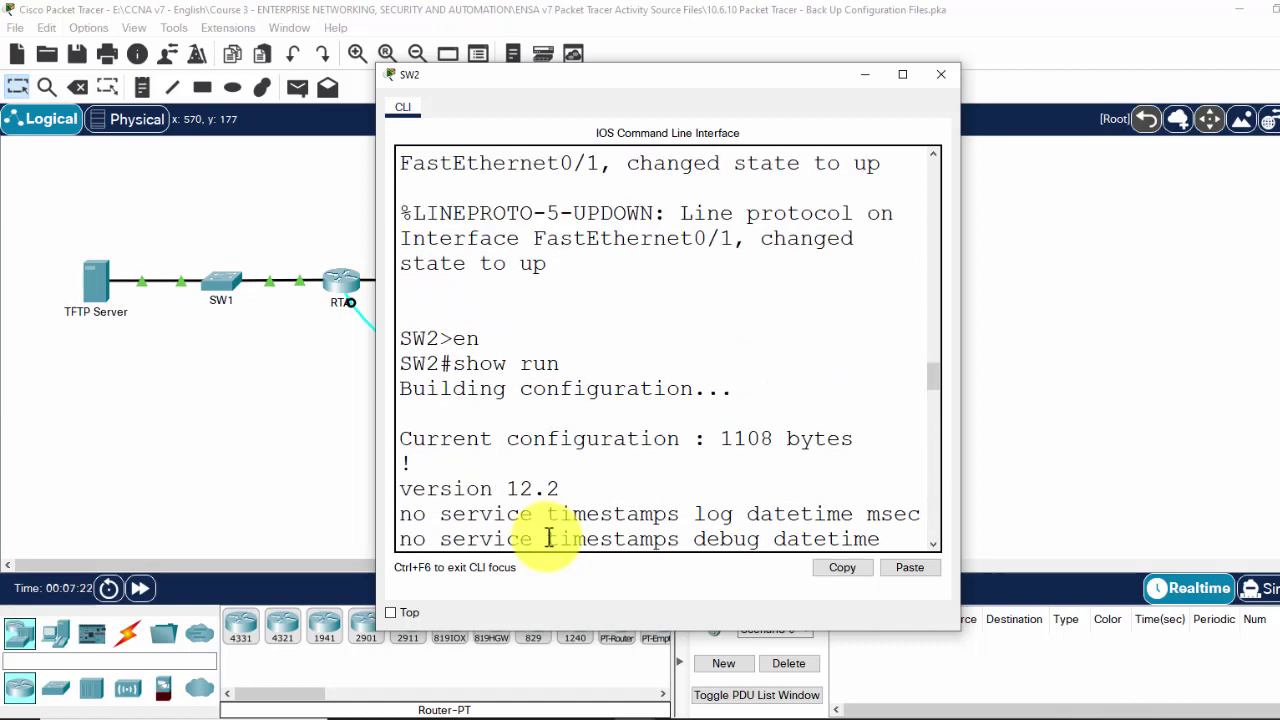
{"action": "left_click", "coordinate": [251, 451]}
{"action": "left_click", "coordinate": [477, 394]}
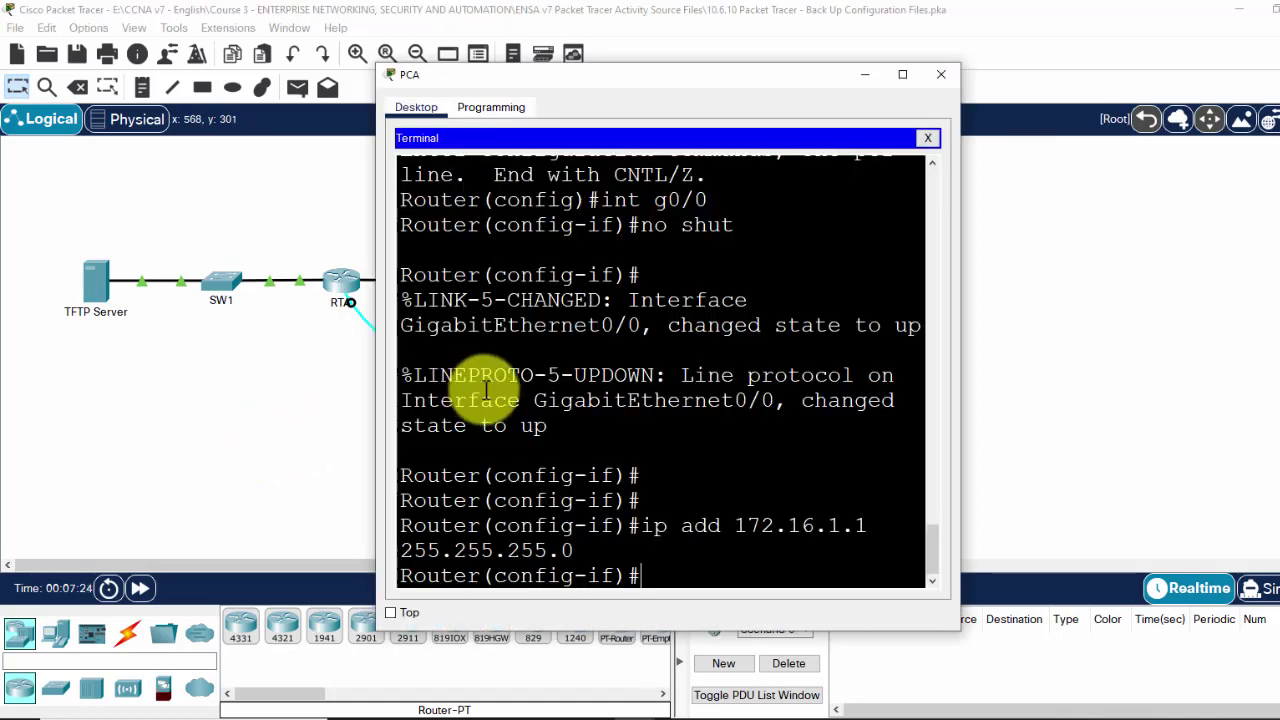
{"action": "left_click", "coordinate": [928, 140]}
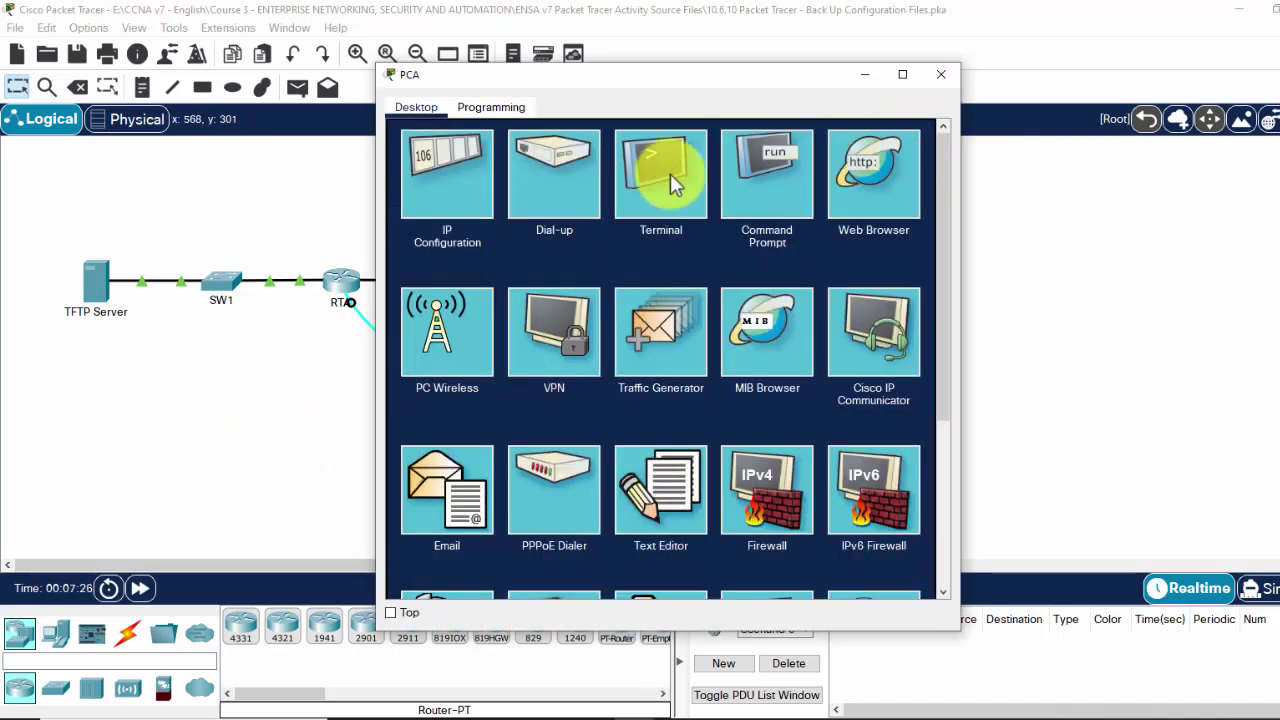
{"action": "left_click", "coordinate": [478, 182]}
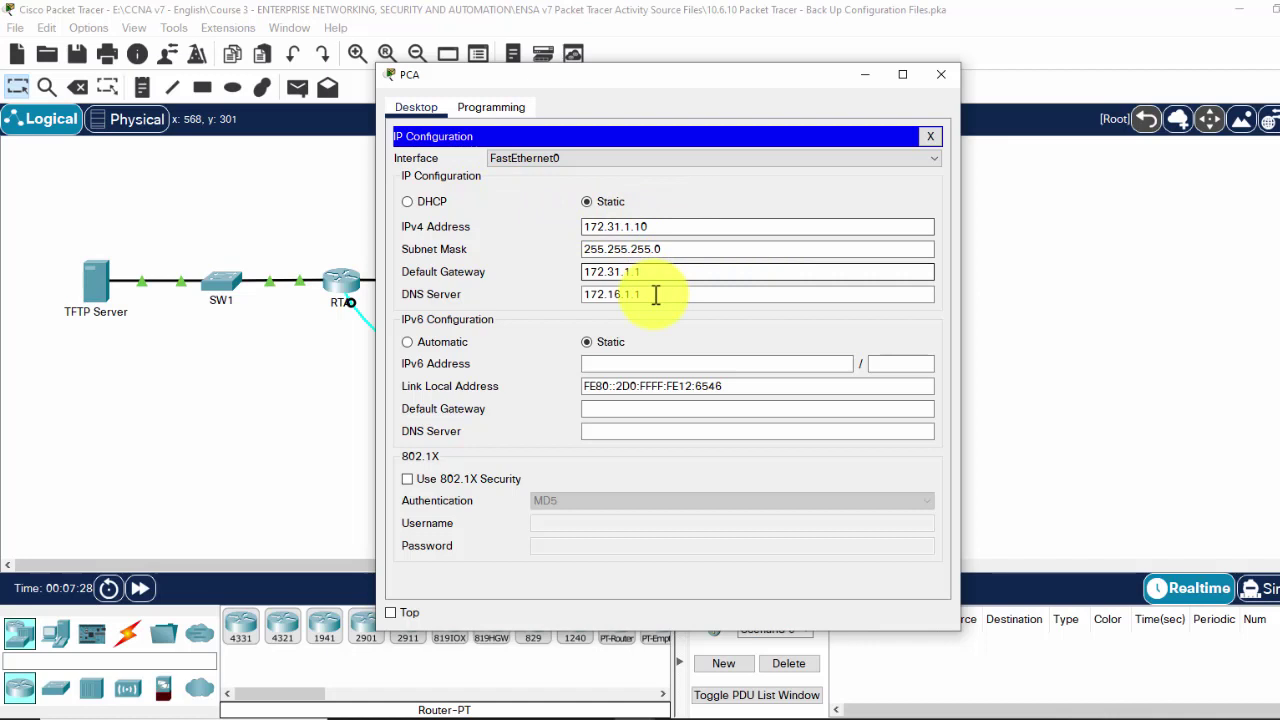
{"action": "left_click_drag", "start_coordinate": [700, 85], "coordinate": [872, 68]}
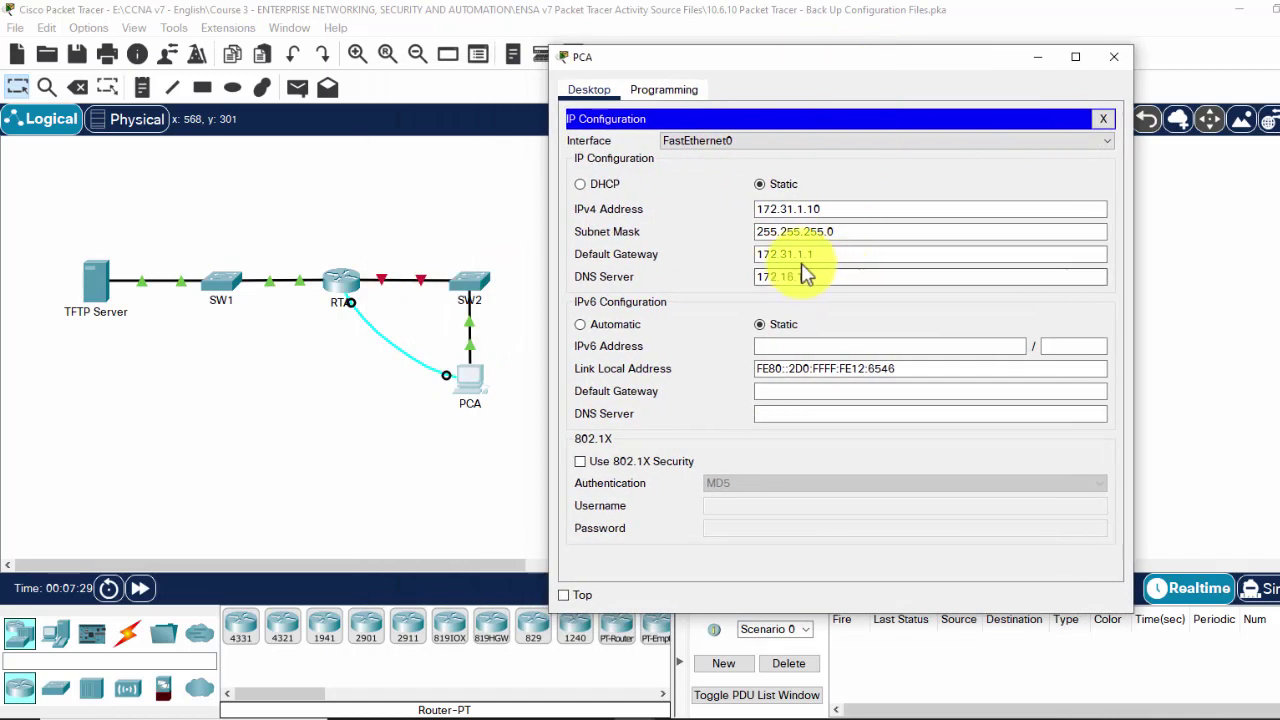
{"action": "left_click", "coordinate": [829, 256]}
{"action": "left_click_drag", "start_coordinate": [758, 256], "coordinate": [812, 257]}
{"action": "key", "text": "ctrl+c"}
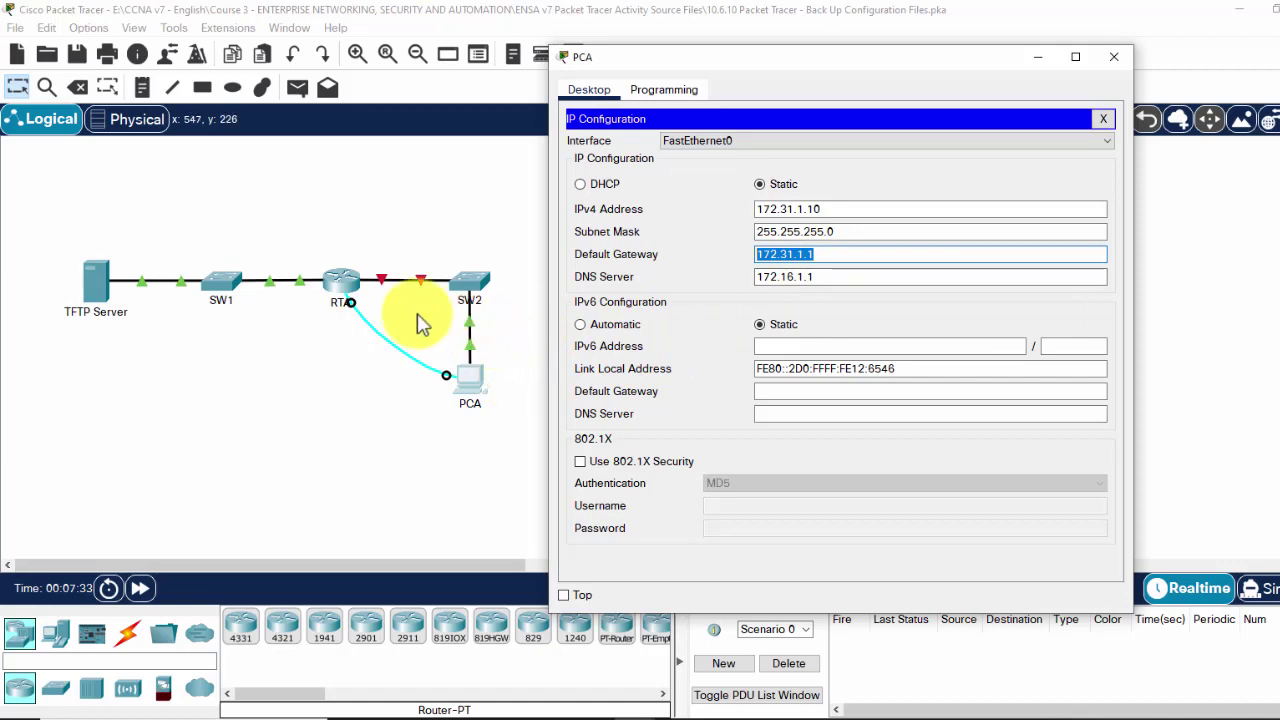
Close PCA's IP Configuration and reconnect its terminal to the router console.
{"action": "left_click", "coordinate": [470, 378]}
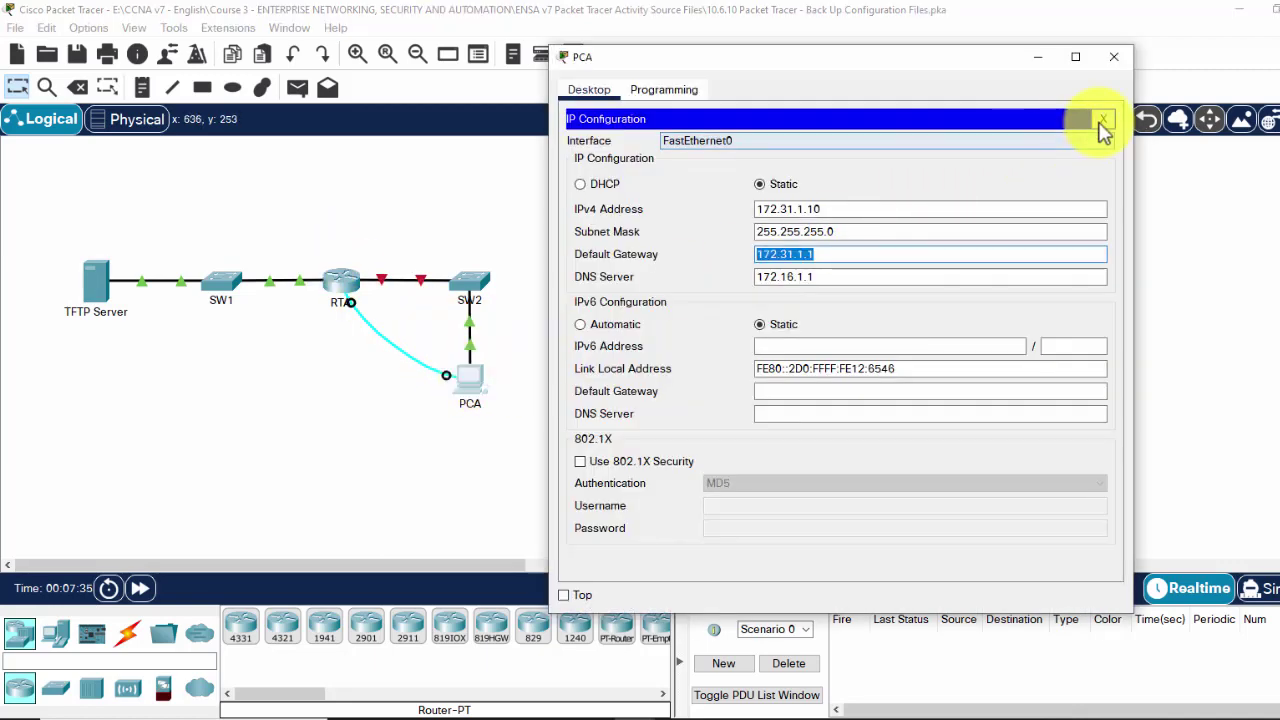
{"action": "left_click", "coordinate": [1102, 119]}
{"action": "left_click", "coordinate": [828, 184]}
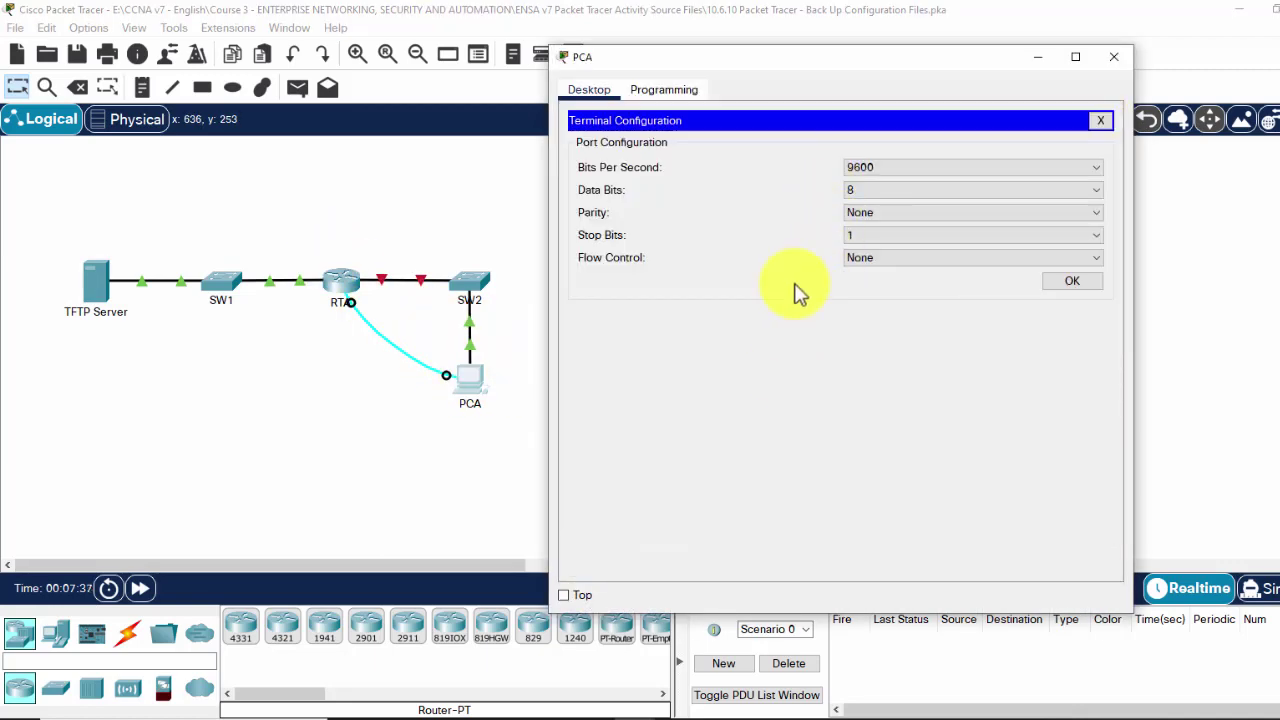
{"action": "left_click", "coordinate": [1066, 285]}
{"action": "left_click_drag", "start_coordinate": [1105, 330], "coordinate": [843, 560]}
Enable interface G0/1 with int g0/1 and no shut.
{"action": "type", "text": "int g0"}
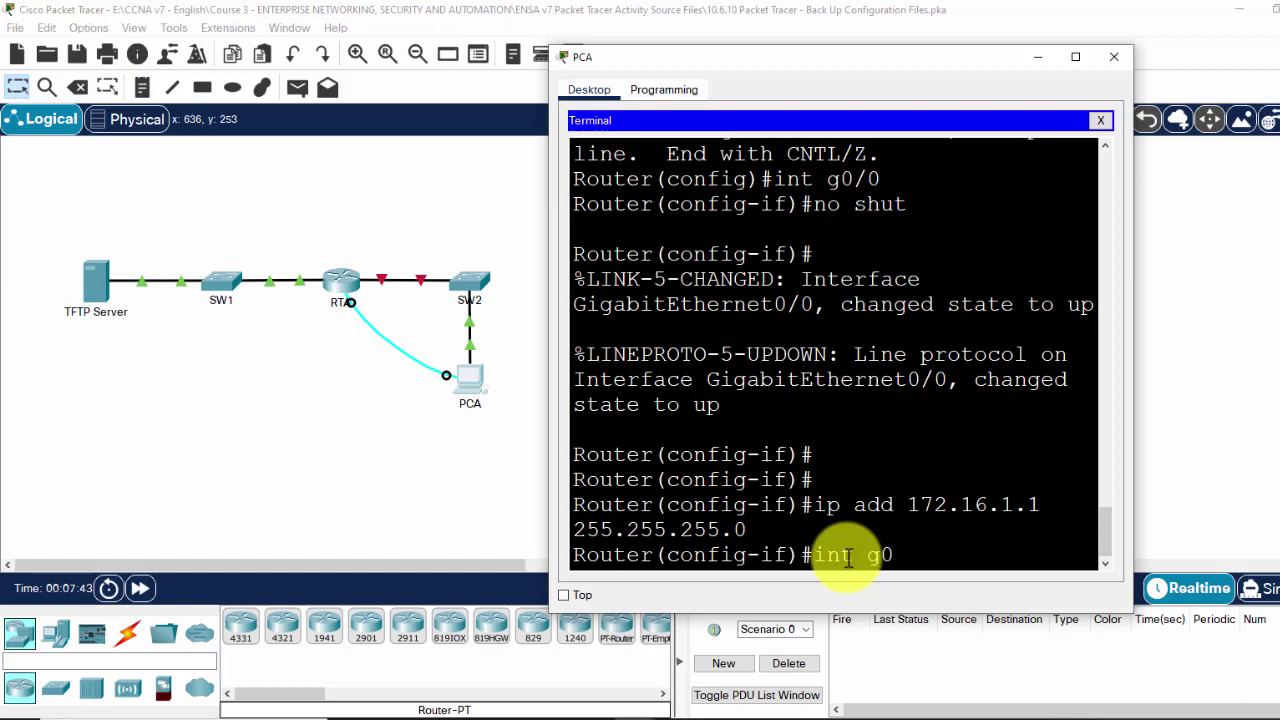
{"action": "type", "text": "/1"}
{"action": "key", "text": "Return"}
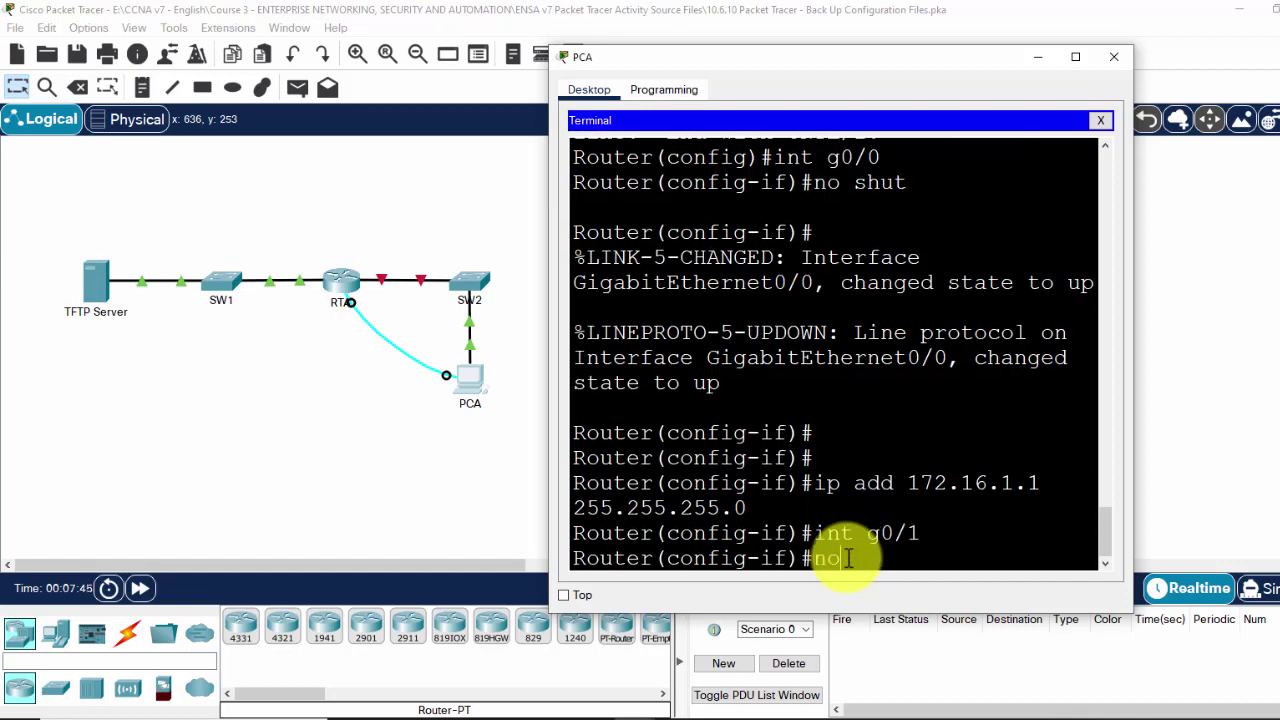
{"action": "type", "text": "no shut"}
{"action": "key", "text": "Return"}
{"action": "key", "text": "Return"}
{"action": "key", "text": "Return"}
{"action": "key", "text": "Return"}
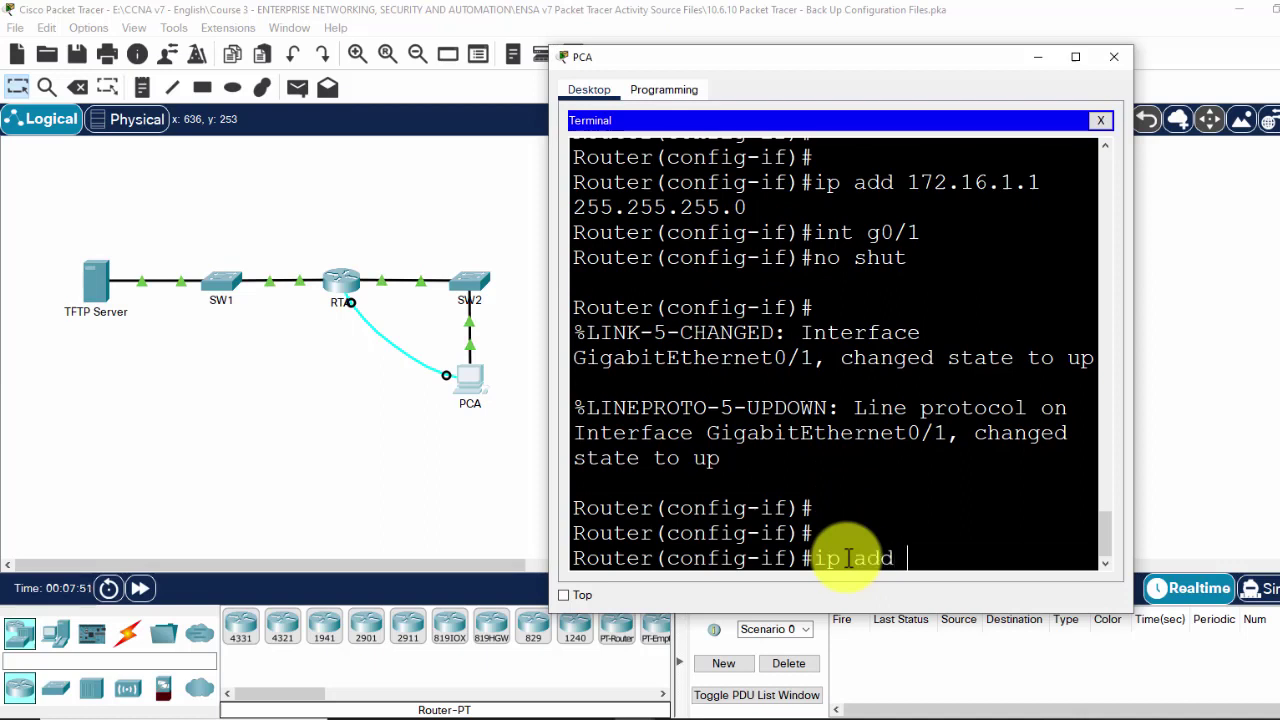
Address G0/1 as 172.31.1.1 255.255.255.0 using the pasted gateway, then exit configuration mode.
{"action": "right_click", "coordinate": [930, 553]}
{"action": "left_click", "coordinate": [967, 581]}
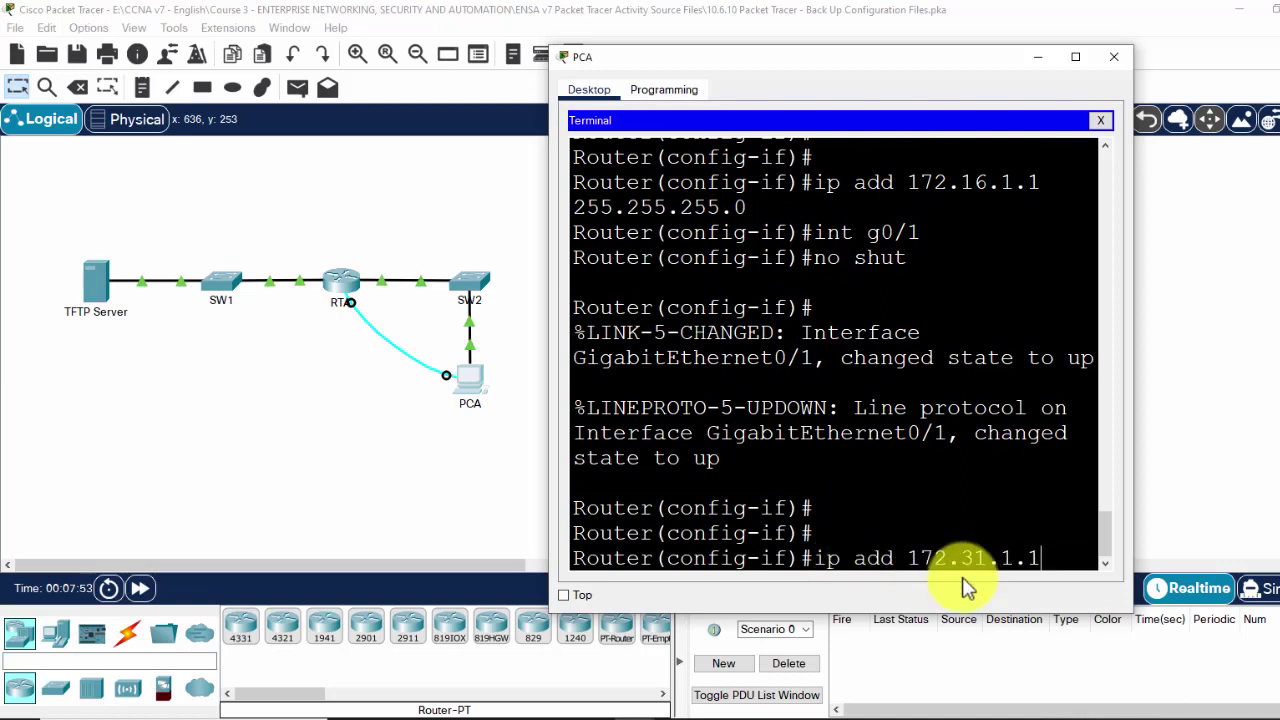
{"action": "type", "text": "255.255"}
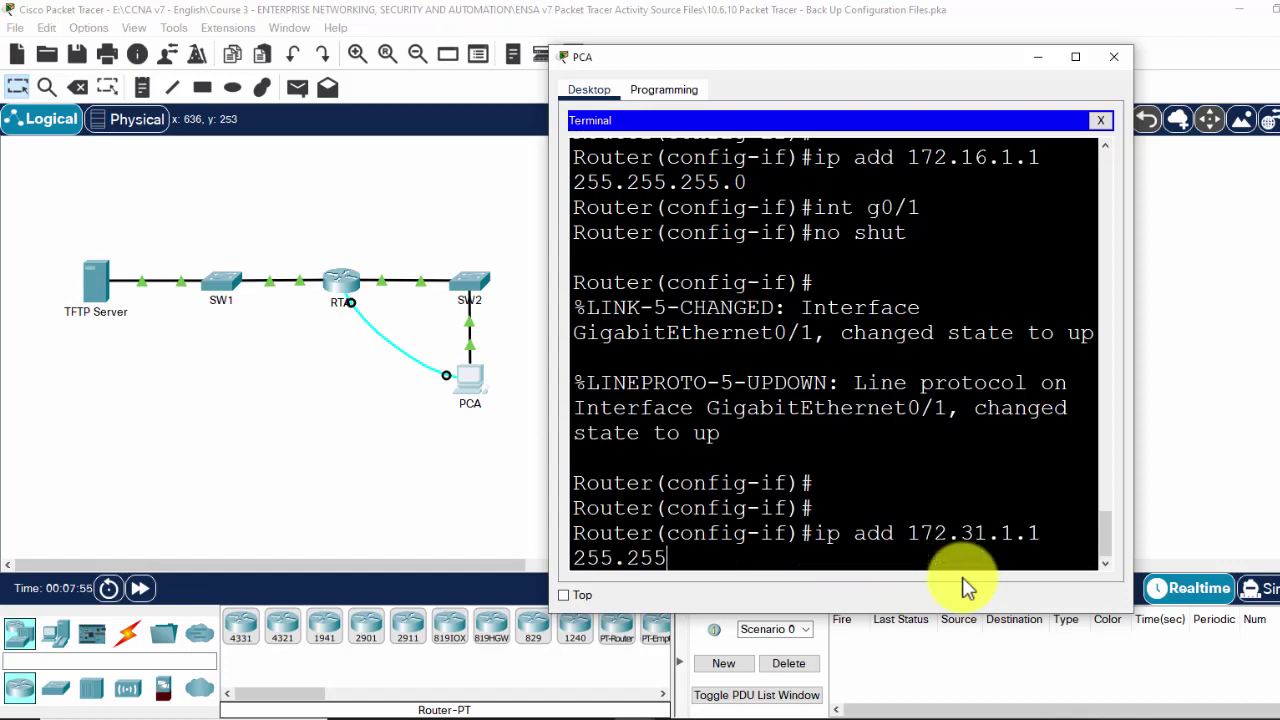
{"action": "type", "text": ".255"}
{"action": "type", "text": ".0"}
{"action": "key", "text": "Return"}
{"action": "key", "text": "Return"}
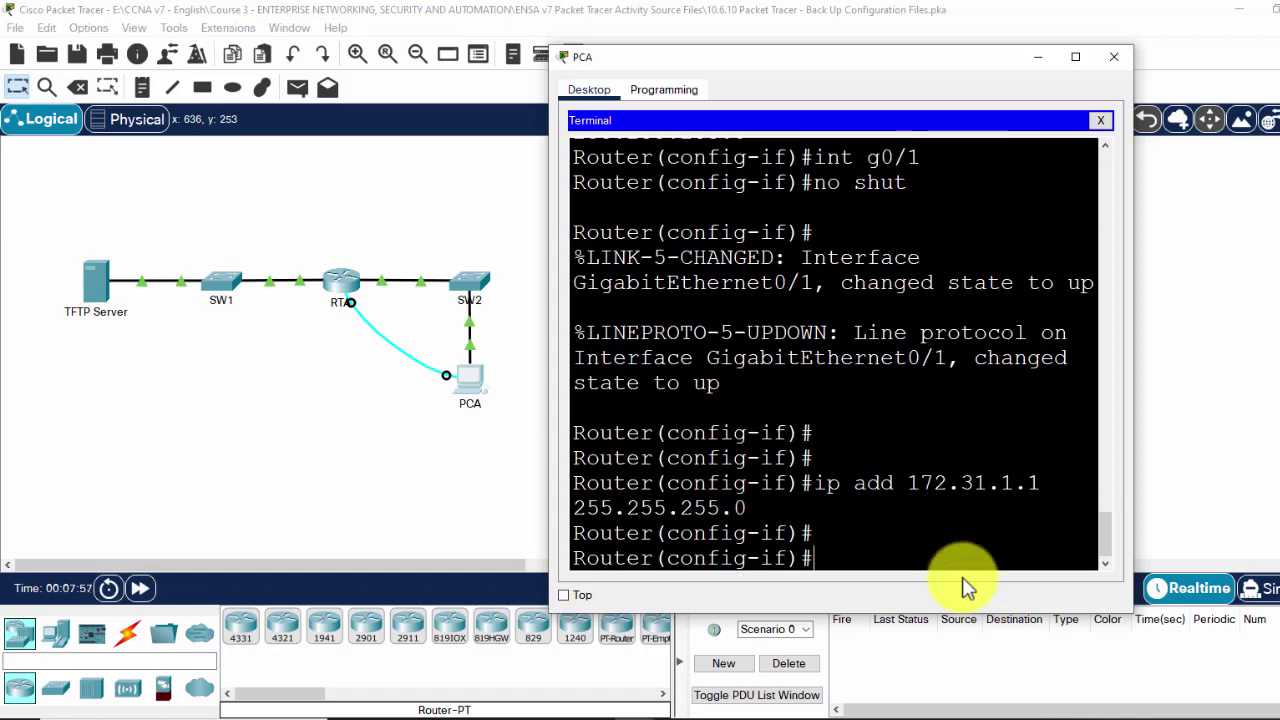
{"action": "key", "text": "Return"}
{"action": "key", "text": "Return"}
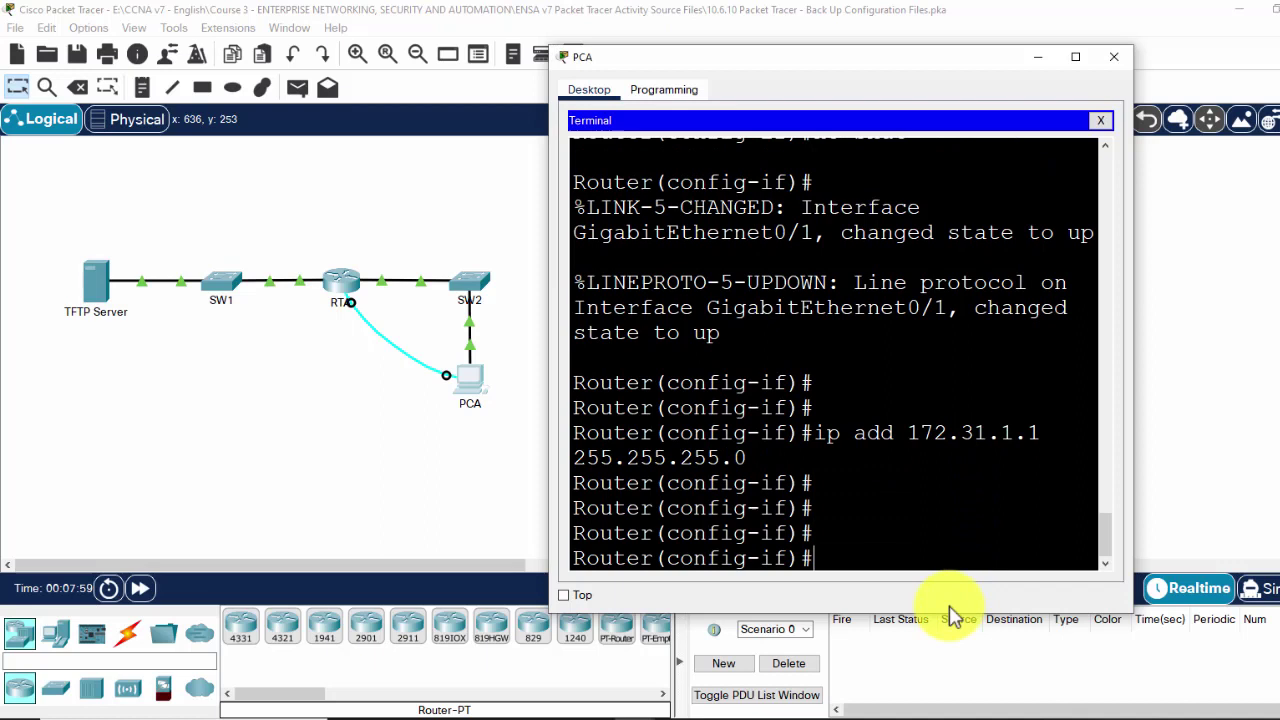
{"action": "key", "text": "ctrl+z"}
{"action": "key", "text": "Return"}
{"action": "key", "text": "Return"}
Save the running configuration to startup-config with copy run start.
{"action": "type", "text": "copy run"}
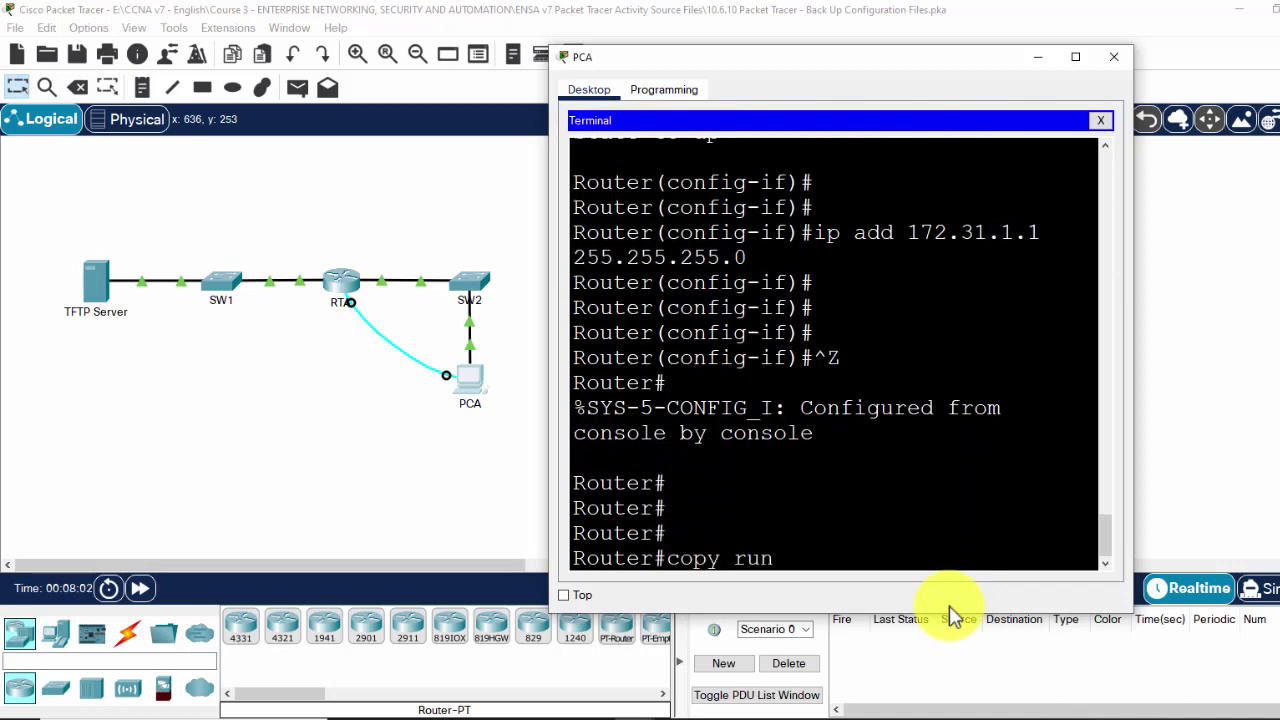
{"action": "type", "text": " start"}
{"action": "key", "text": "Return"}
{"action": "key", "text": "Return"}
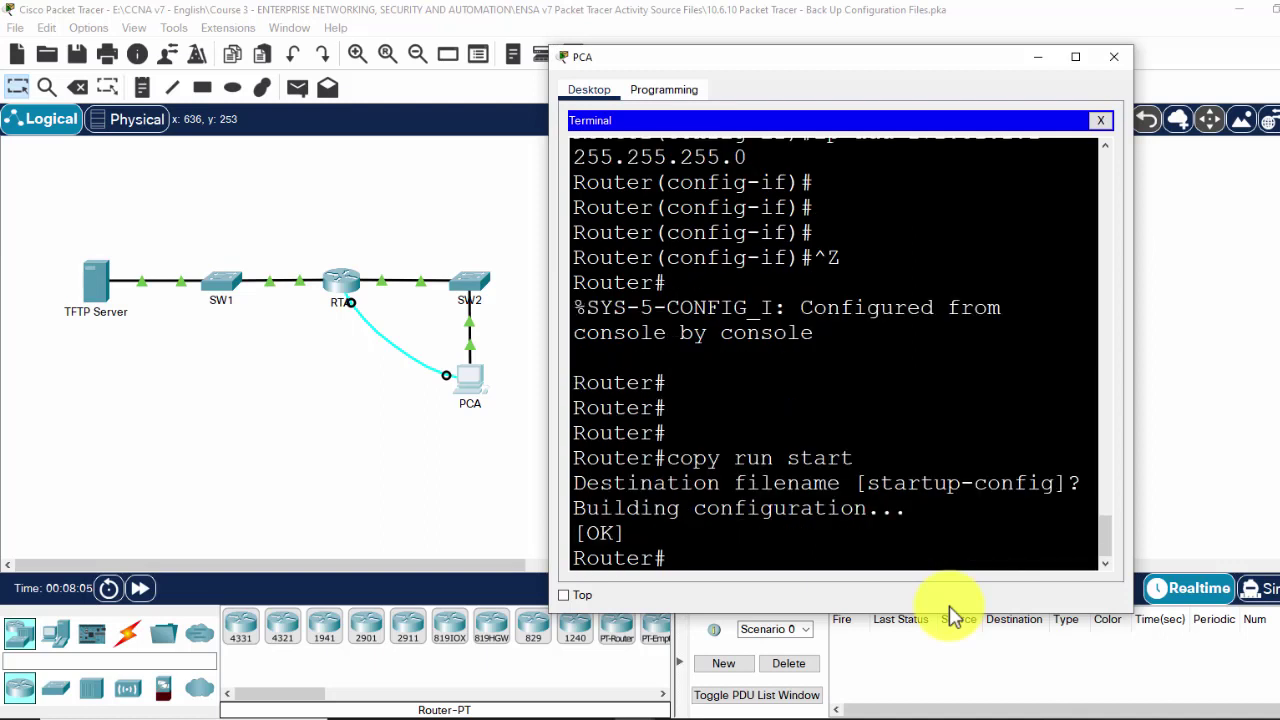
{"action": "key", "text": "Return"}
{"action": "key", "text": "Return"}
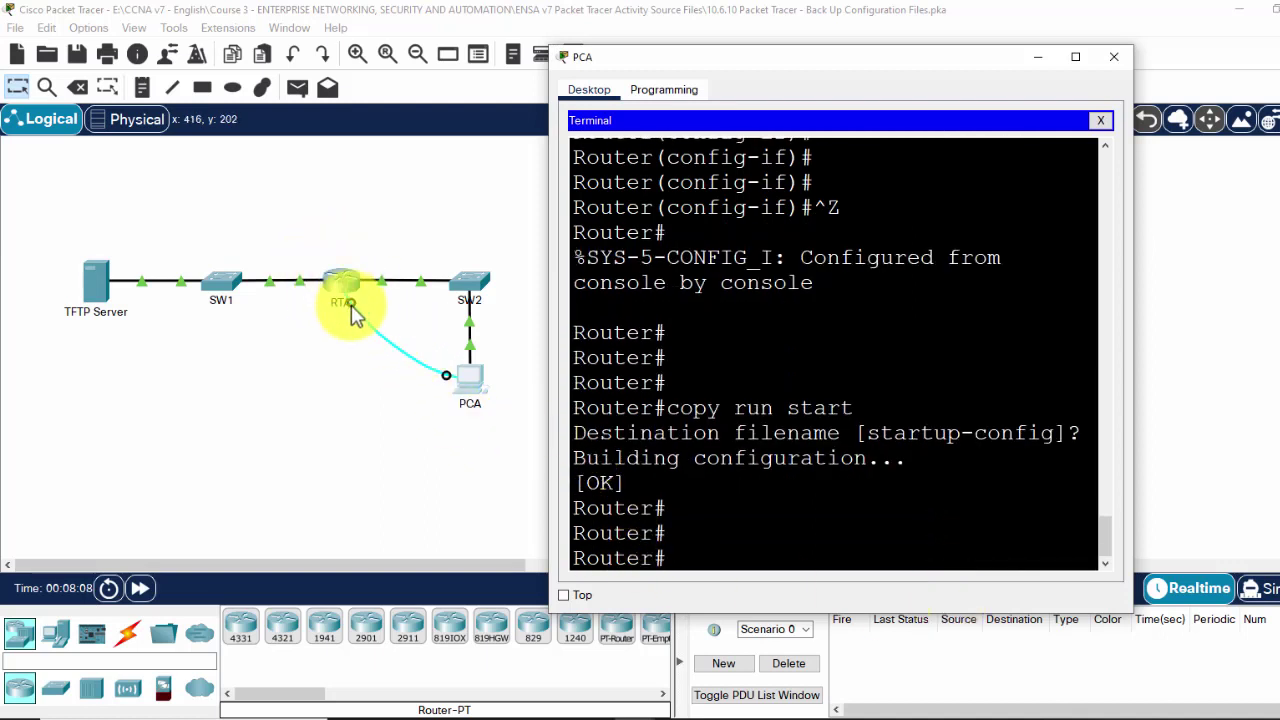
Bring the PT Activity instructions forward at Part 1's TFTP Server connectivity step.
{"action": "left_click", "coordinate": [983, 416]}
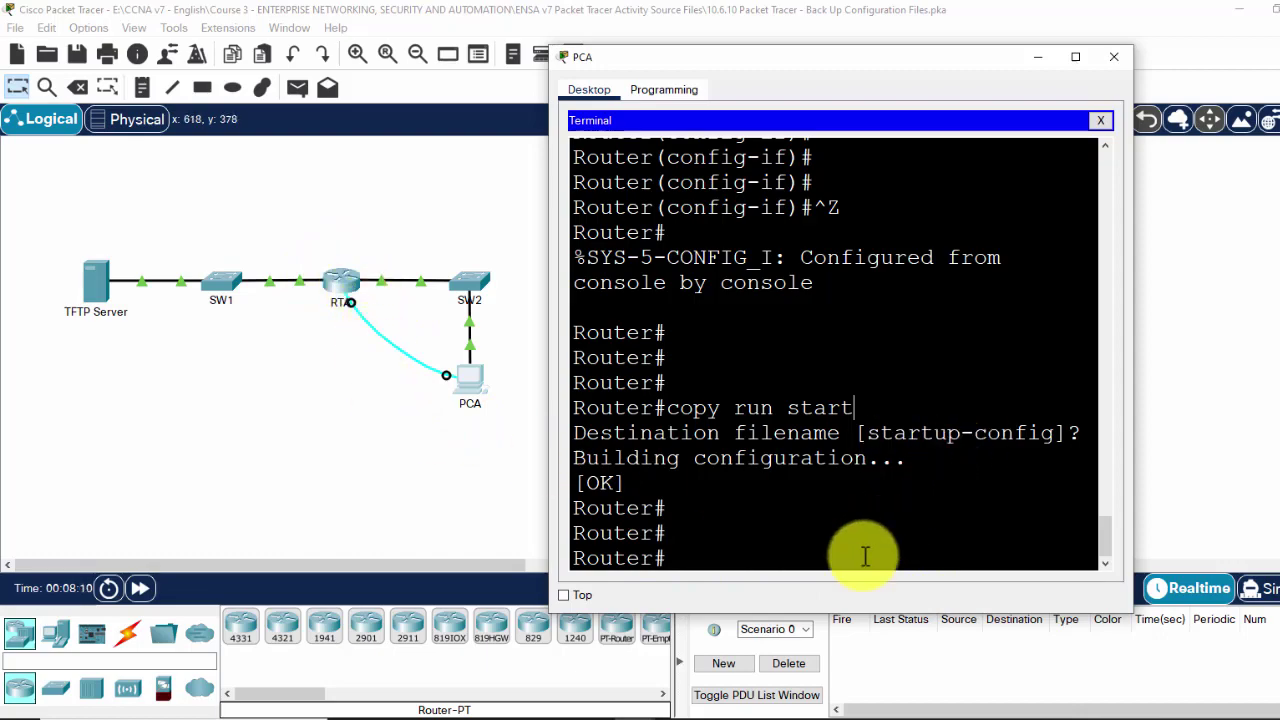
{"action": "mouse_move", "coordinate": [600, 712]}
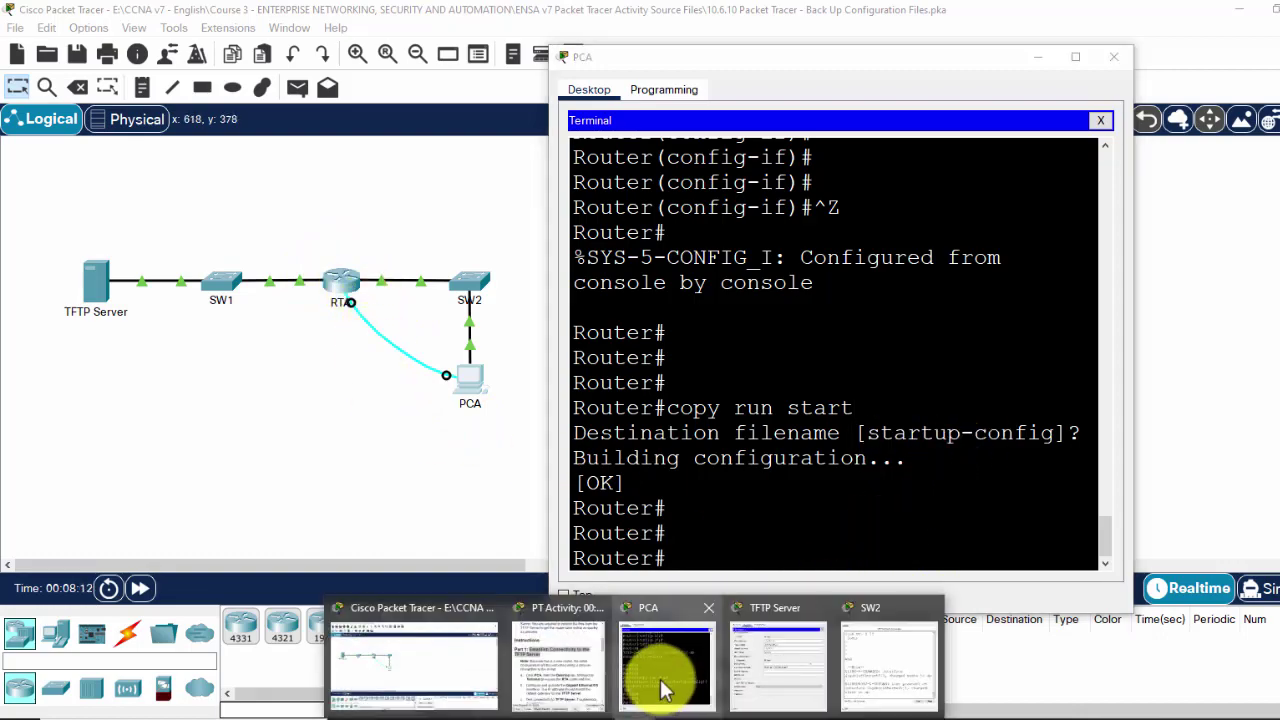
{"action": "left_click", "coordinate": [563, 674]}
{"action": "scroll", "coordinate": [1099, 388], "scroll_direction": "down", "scroll_amount": 3}
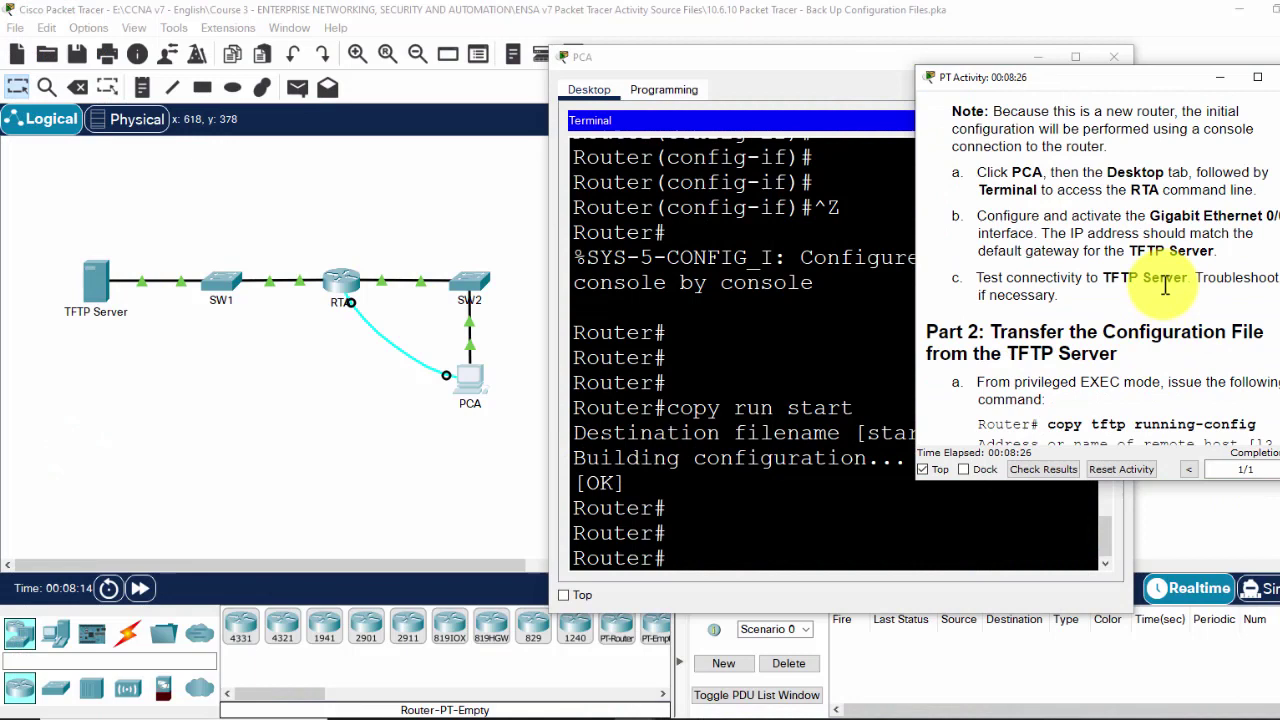
{"action": "left_click_drag", "start_coordinate": [1100, 277], "coordinate": [1181, 287]}
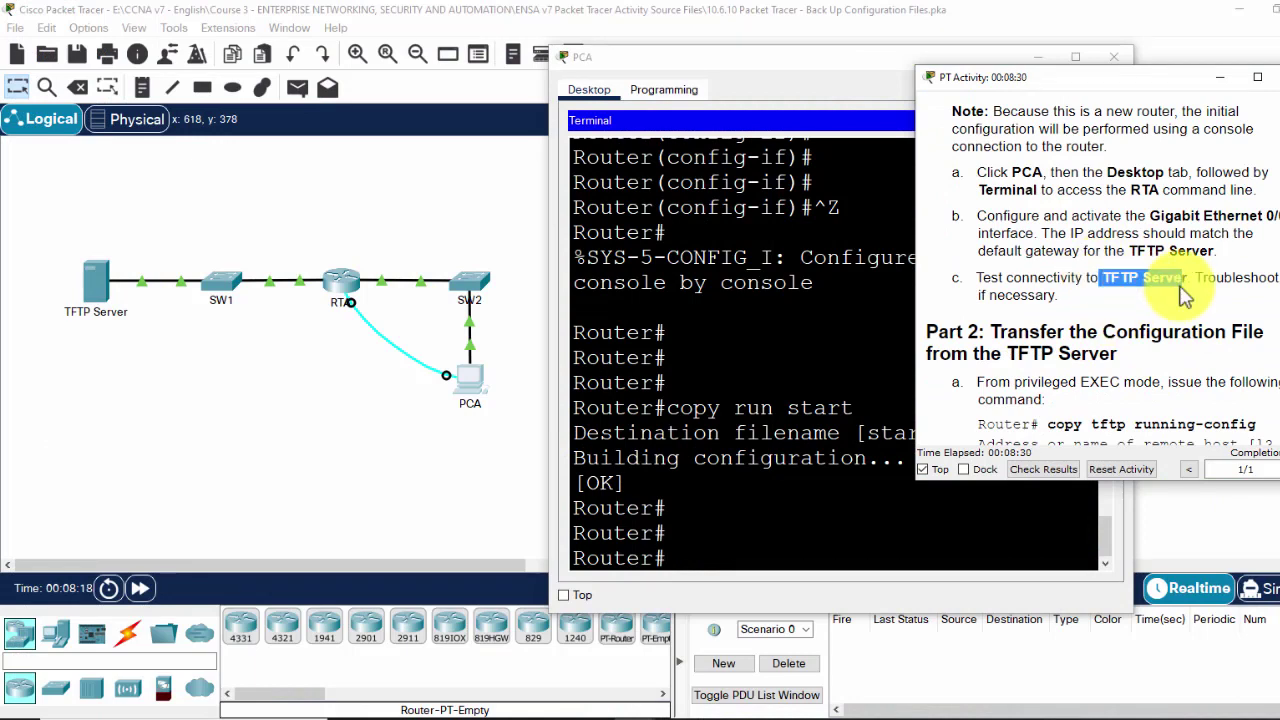
{"action": "left_click", "coordinate": [603, 343]}
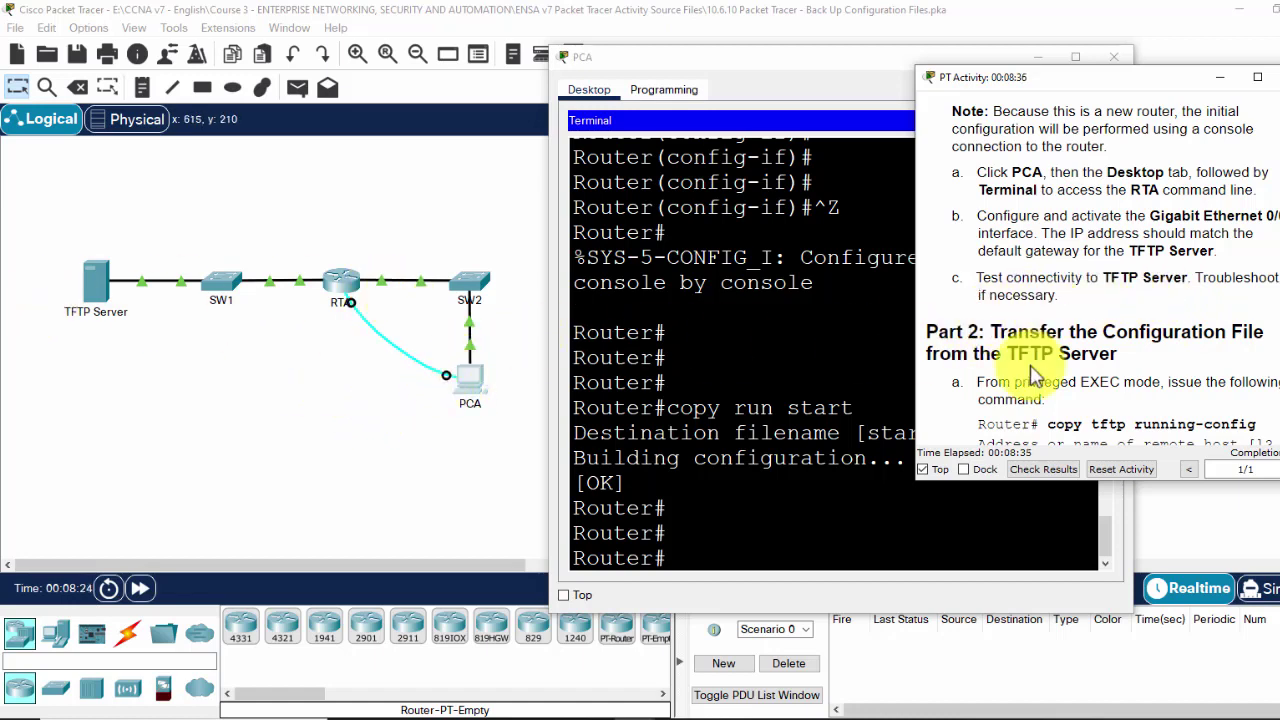
{"action": "scroll", "coordinate": [1035, 375], "scroll_direction": "up", "scroll_amount": 3}
{"action": "left_click", "coordinate": [429, 423]}
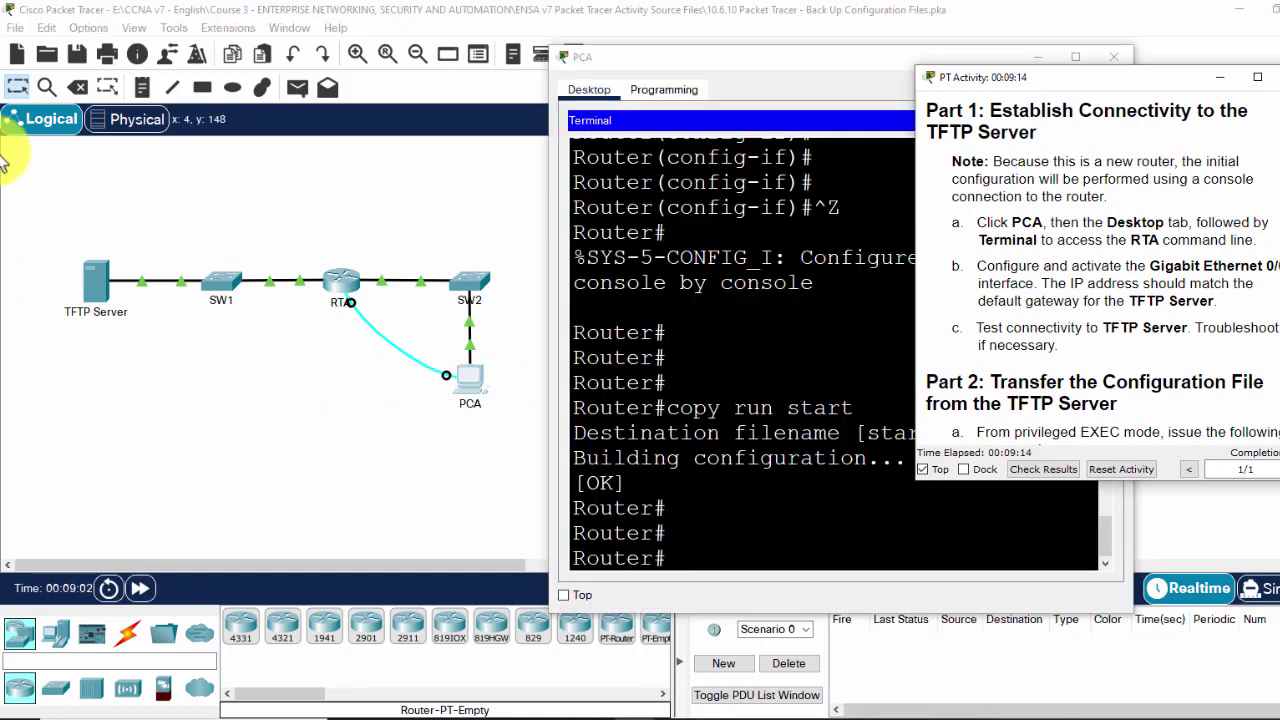
Send two simple PDUs from PCA to the TFTP Server, the second succeeding.
{"action": "left_click", "coordinate": [308, 342]}
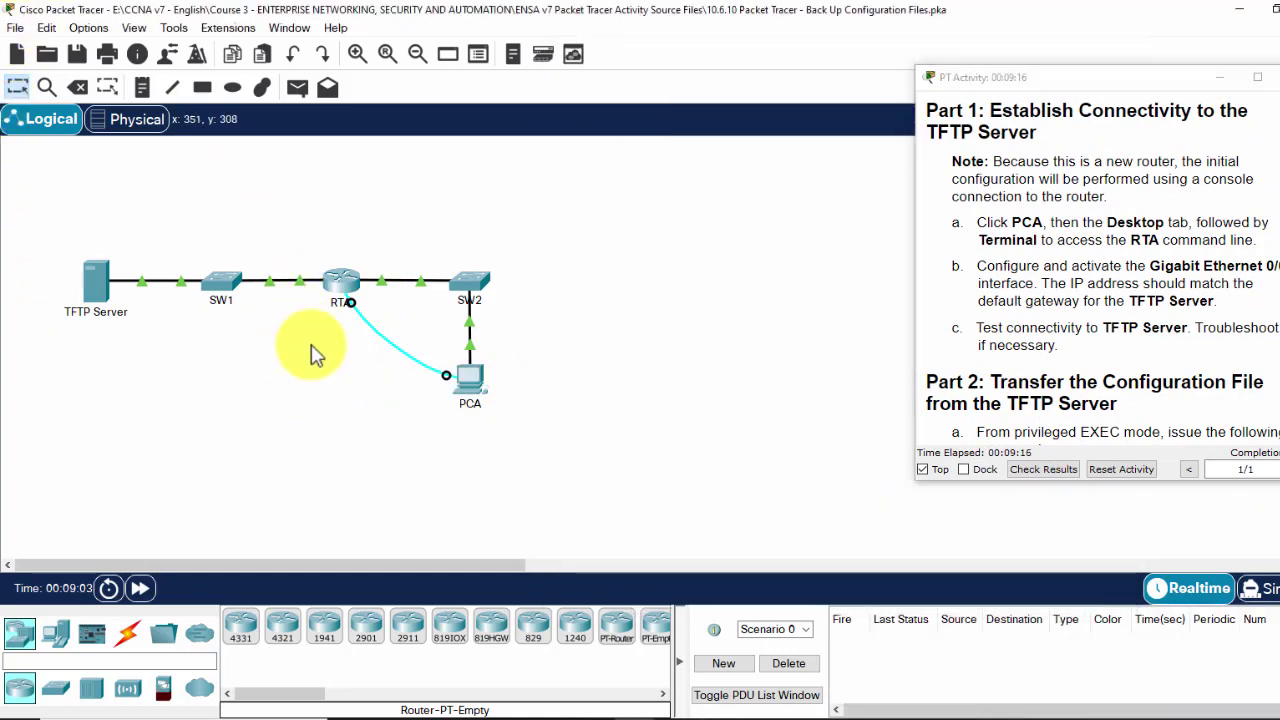
{"action": "left_click", "coordinate": [303, 93]}
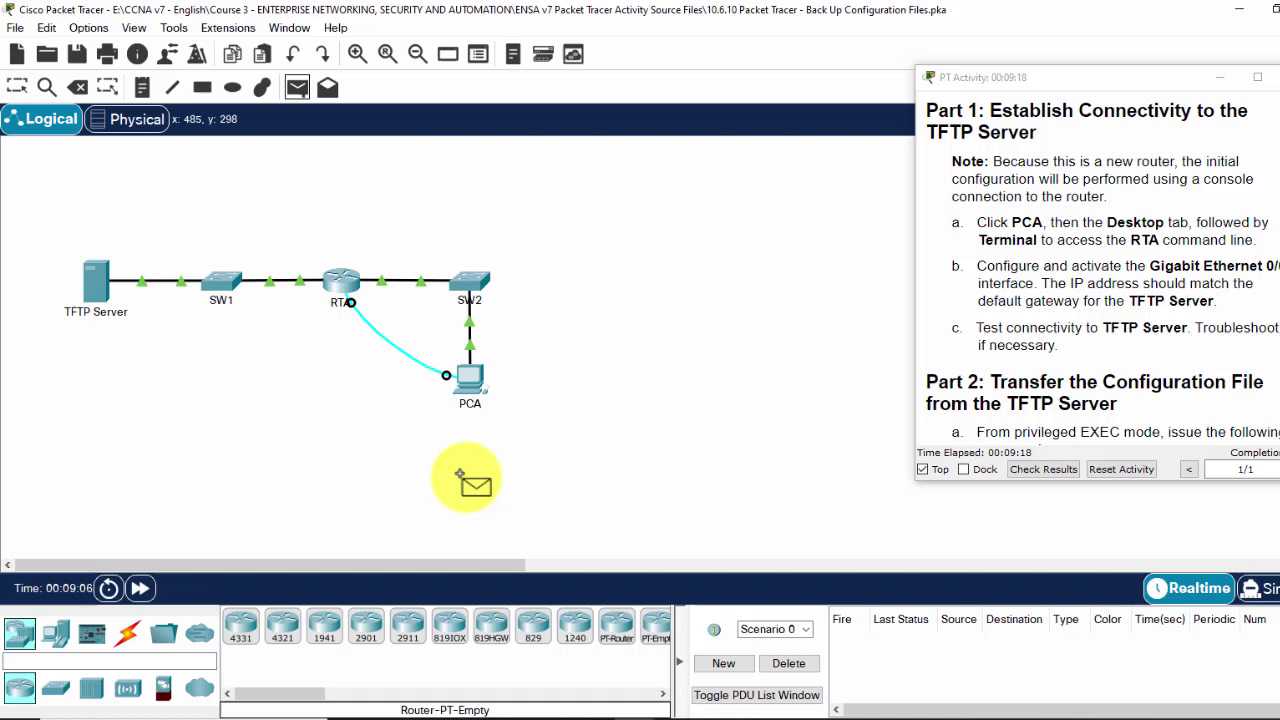
{"action": "left_click", "coordinate": [471, 385]}
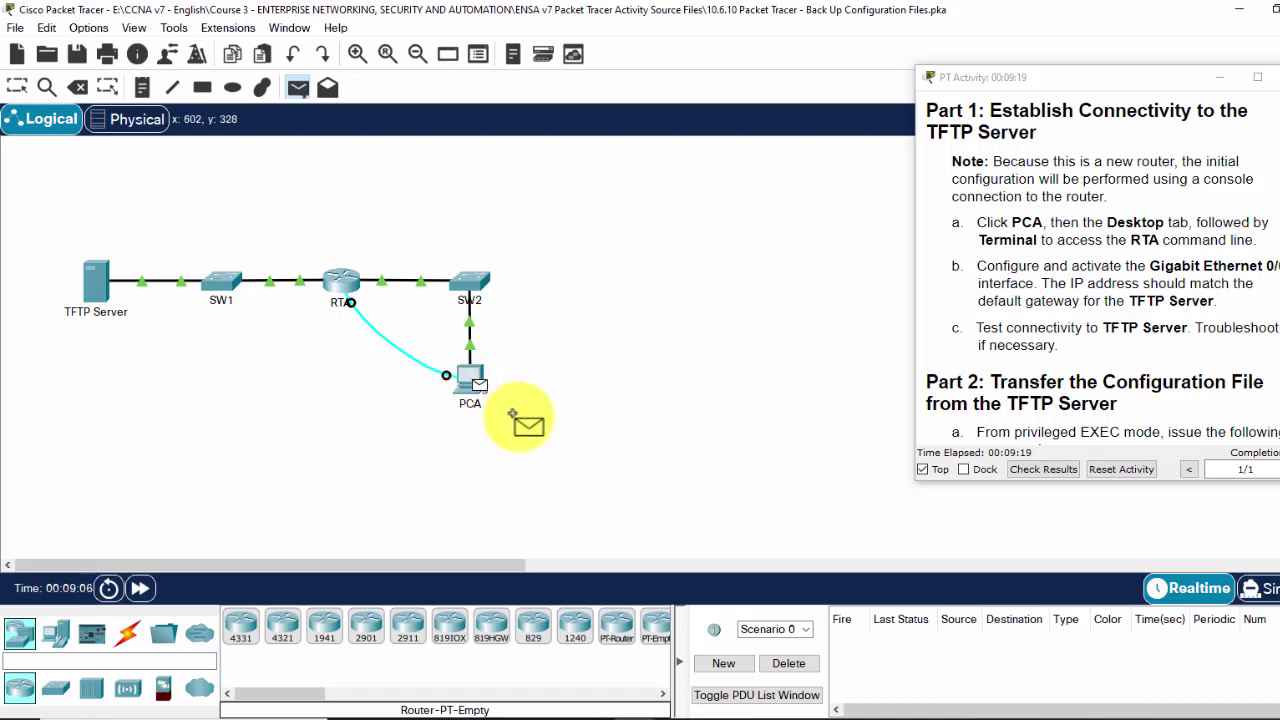
{"action": "left_click", "coordinate": [94, 285]}
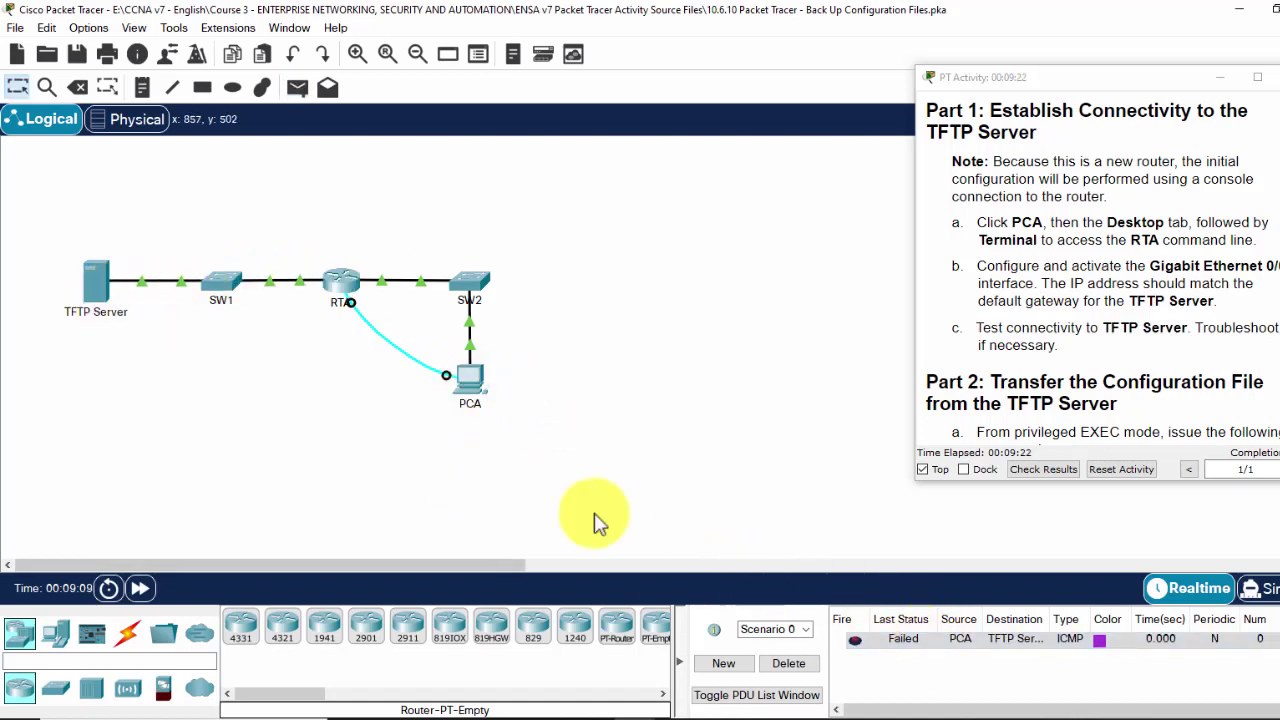
{"action": "left_click", "coordinate": [300, 88]}
{"action": "left_click", "coordinate": [468, 378]}
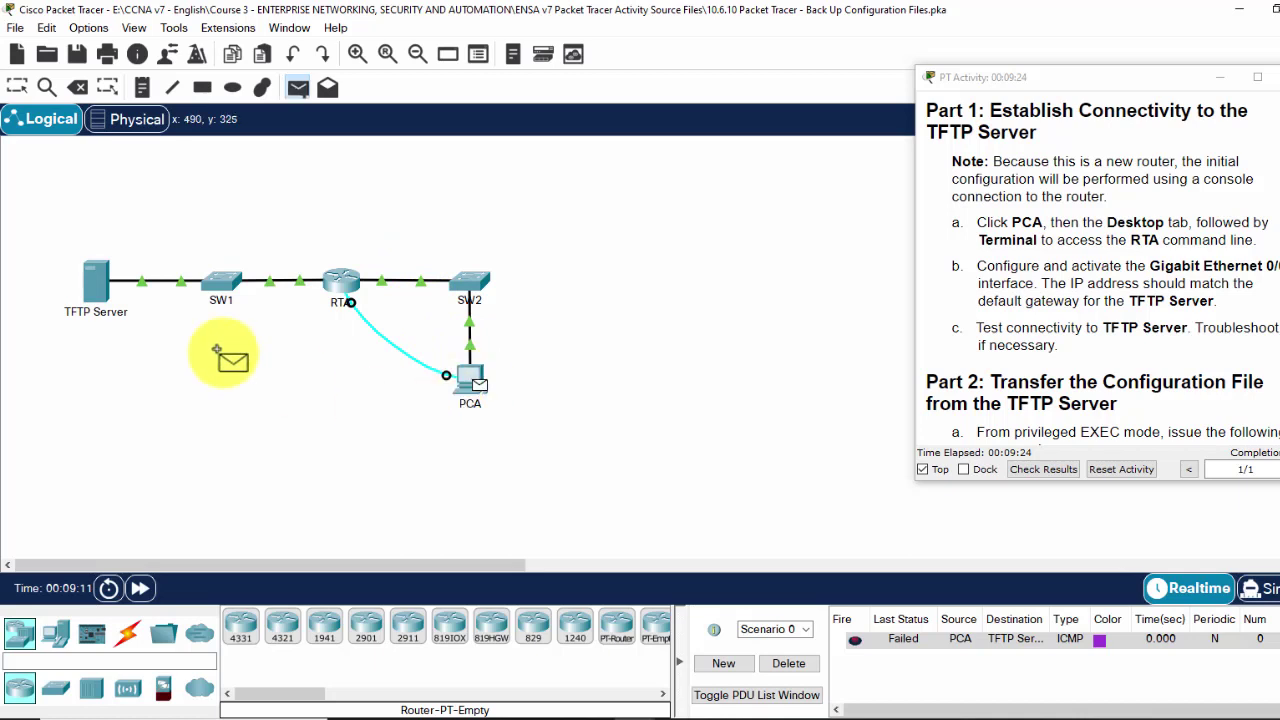
{"action": "left_click", "coordinate": [100, 290]}
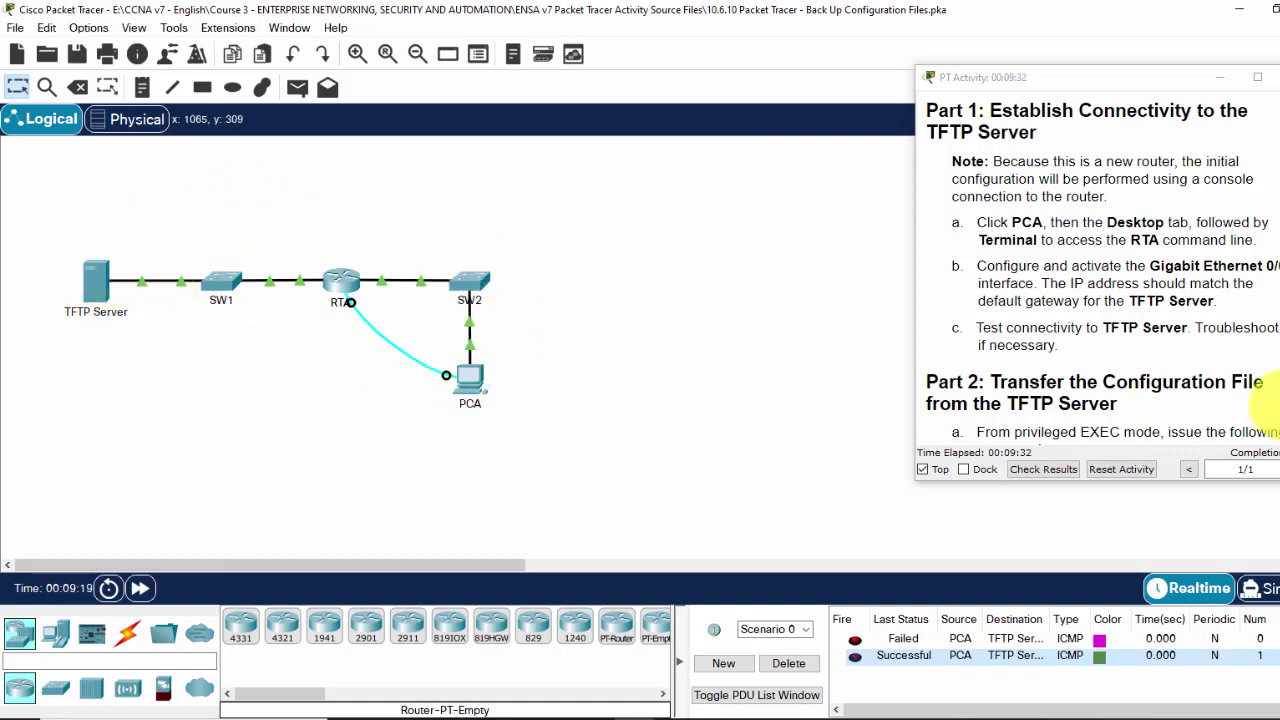
Scroll to Part 2, highlighting copy tftp running-config and the remote host address, then select the TFTP Server.
{"action": "scroll", "coordinate": [1157, 332], "scroll_direction": "down", "scroll_amount": 1}
{"action": "scroll", "coordinate": [1157, 332], "scroll_direction": "down", "scroll_amount": 2}
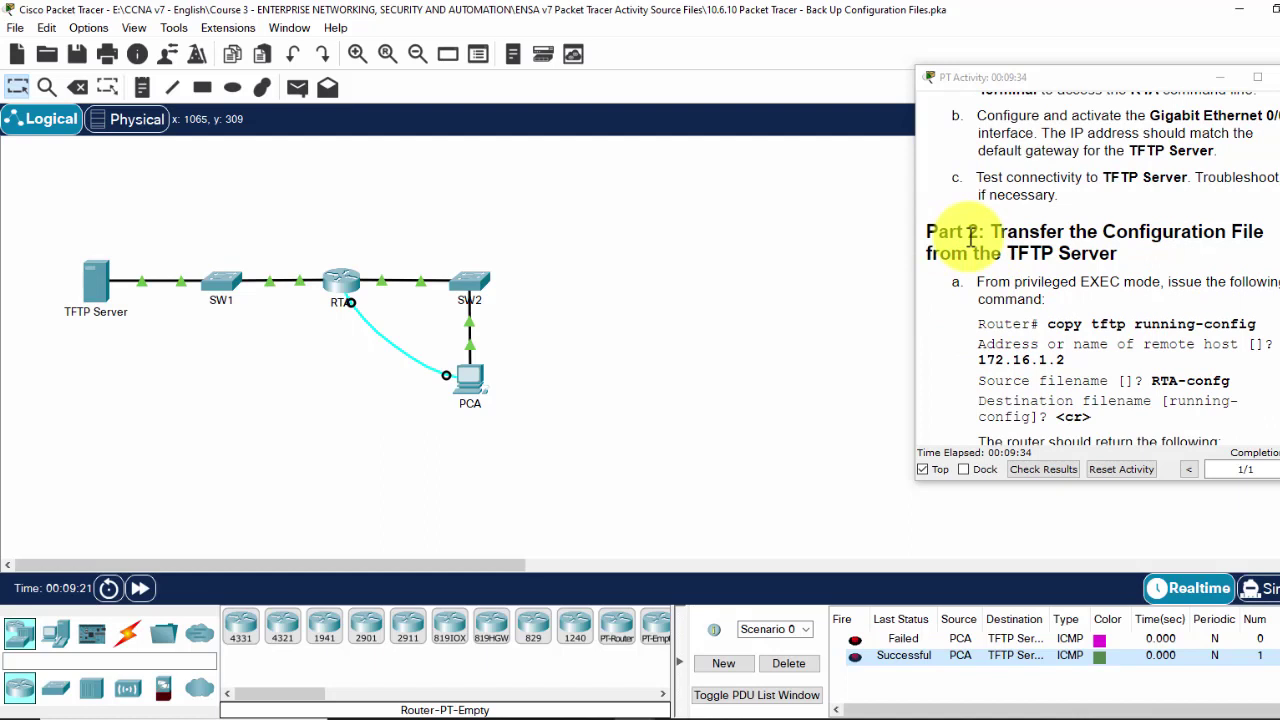
{"action": "left_click_drag", "start_coordinate": [993, 234], "coordinate": [1135, 257]}
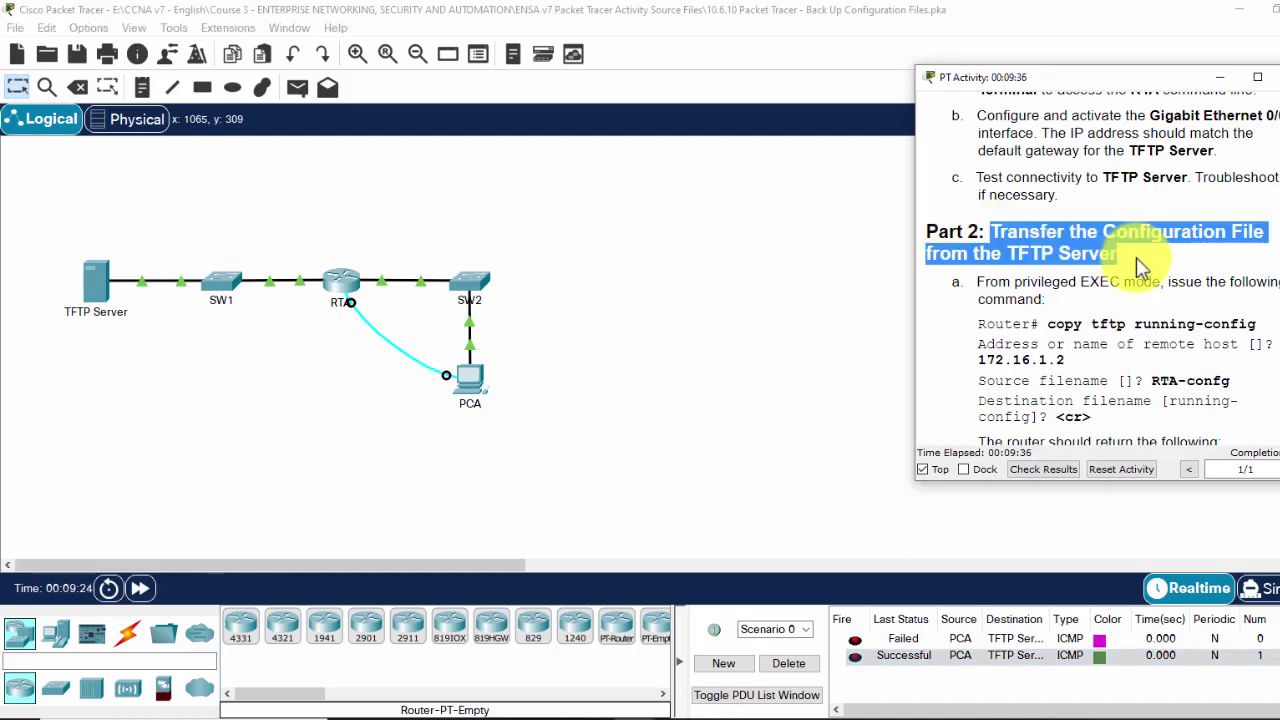
{"action": "left_click", "coordinate": [1140, 290]}
{"action": "scroll", "coordinate": [1132, 312], "scroll_direction": "down", "scroll_amount": 2}
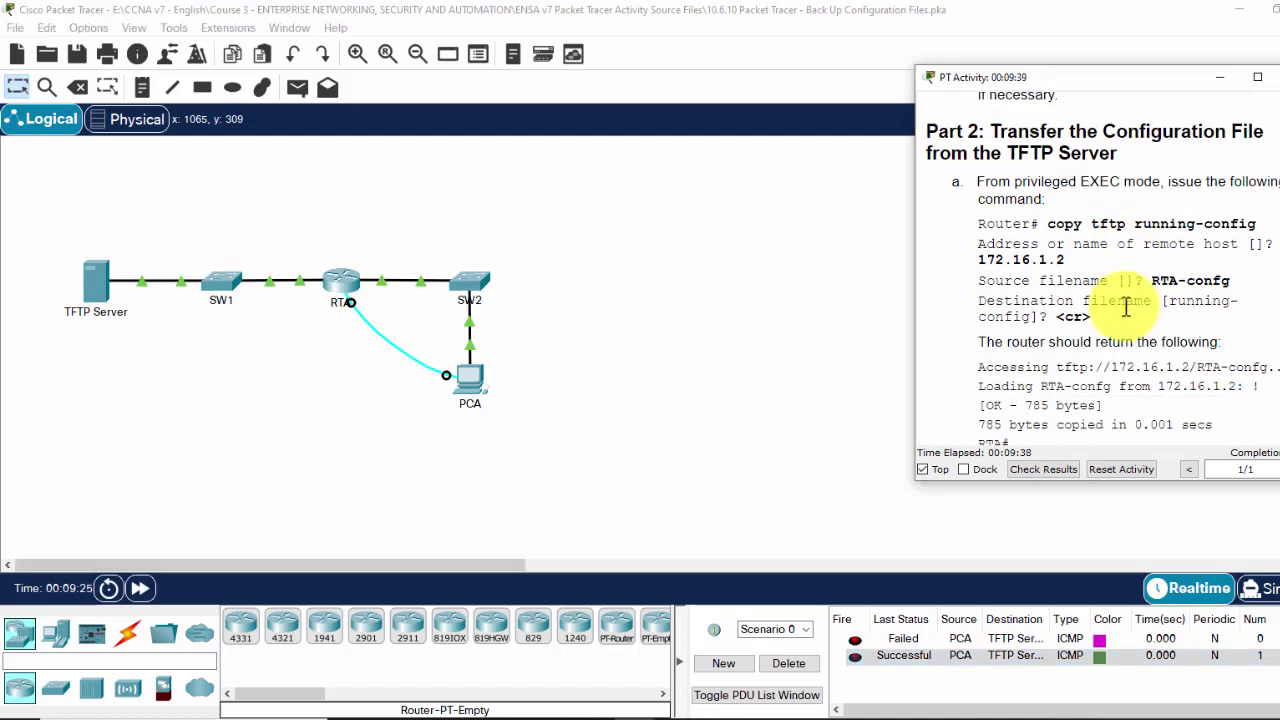
{"action": "left_click_drag", "start_coordinate": [1047, 224], "coordinate": [1256, 224]}
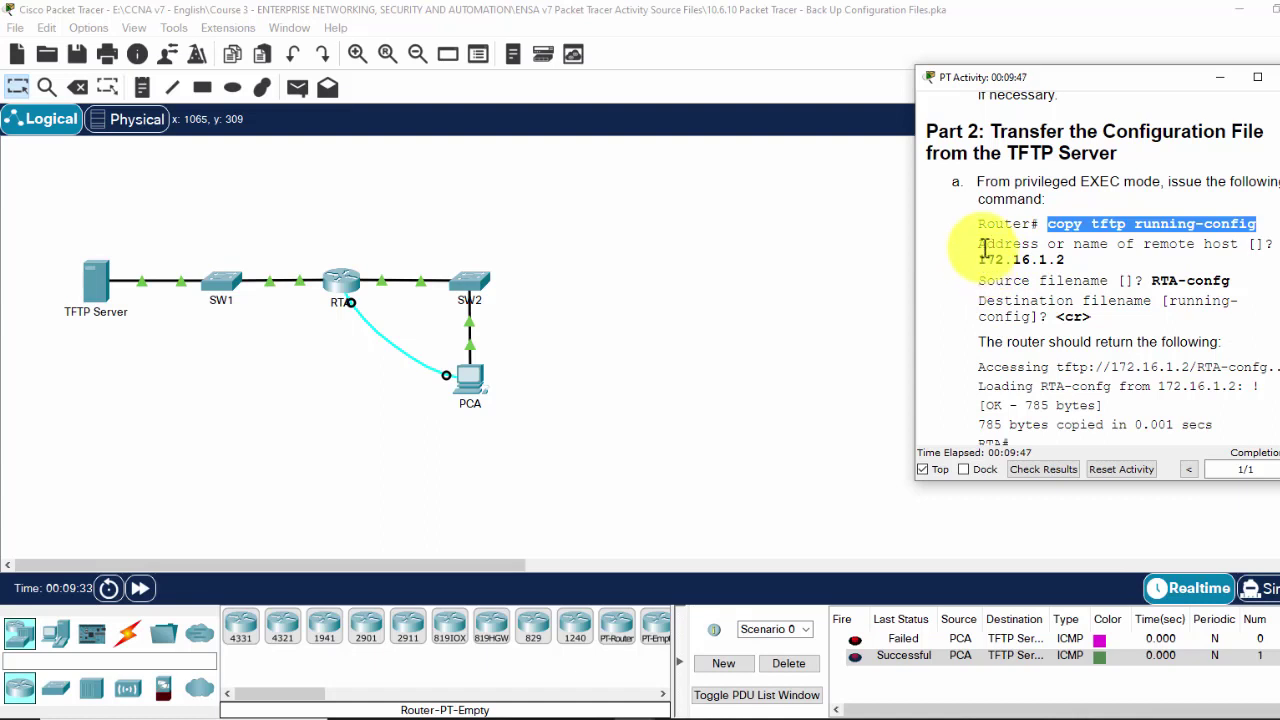
{"action": "left_click_drag", "start_coordinate": [986, 244], "coordinate": [1222, 246]}
{"action": "left_click_drag", "start_coordinate": [986, 260], "coordinate": [1056, 260]}
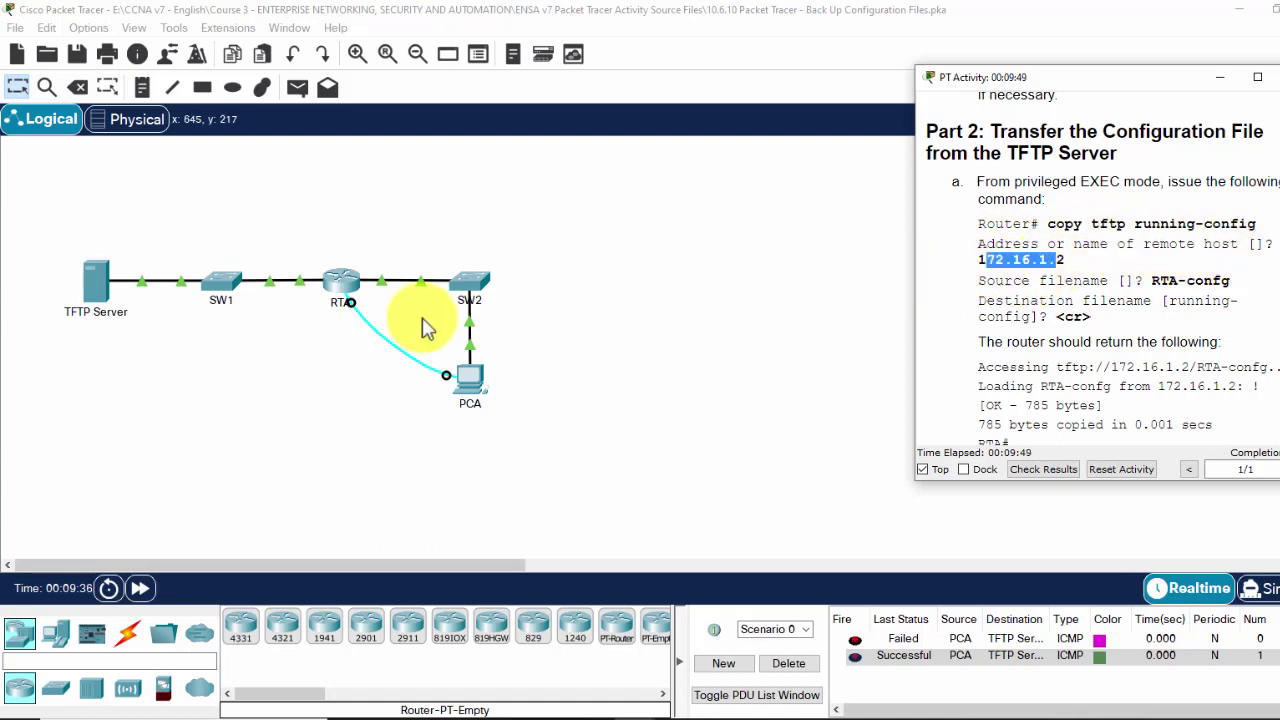
{"action": "left_click", "coordinate": [100, 305]}
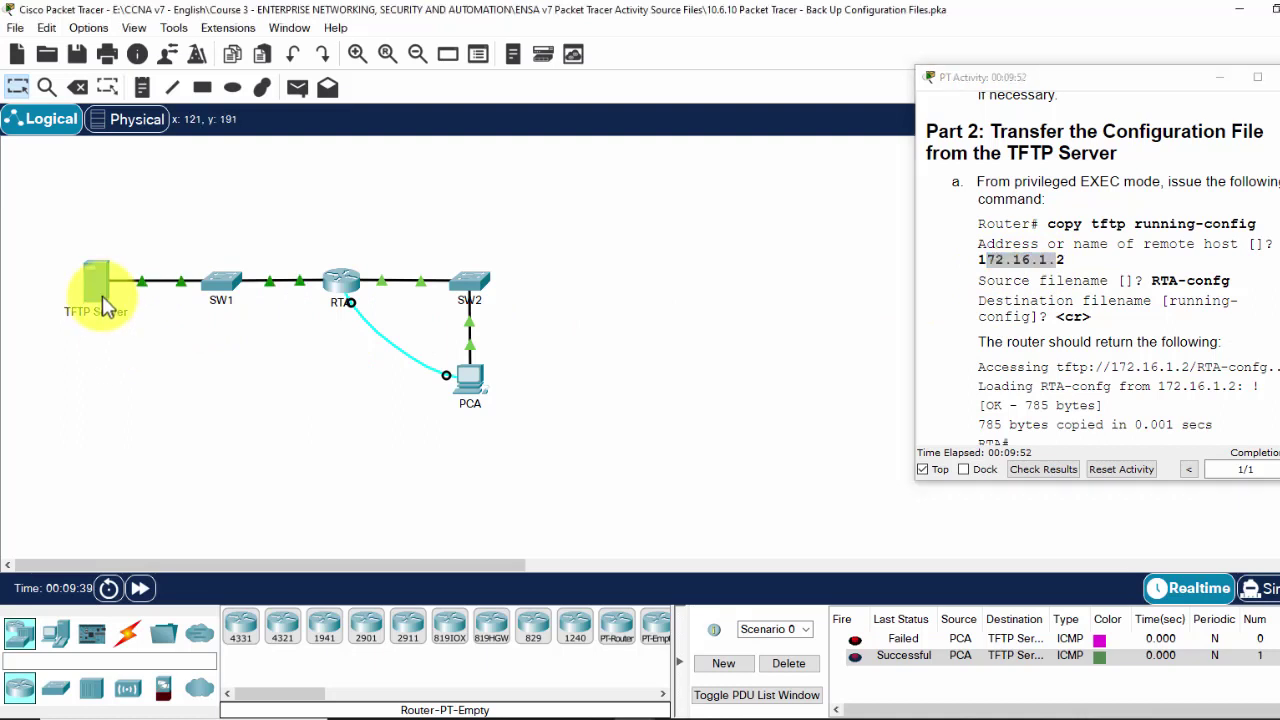
{"action": "left_click", "coordinate": [105, 305]}
Scroll the instructions to steps b–d, noting the RTA-confg filename, and put the TFTP Server window away.
{"action": "left_click", "coordinate": [991, 251]}
{"action": "scroll", "coordinate": [1071, 337], "scroll_direction": "down", "scroll_amount": 1}
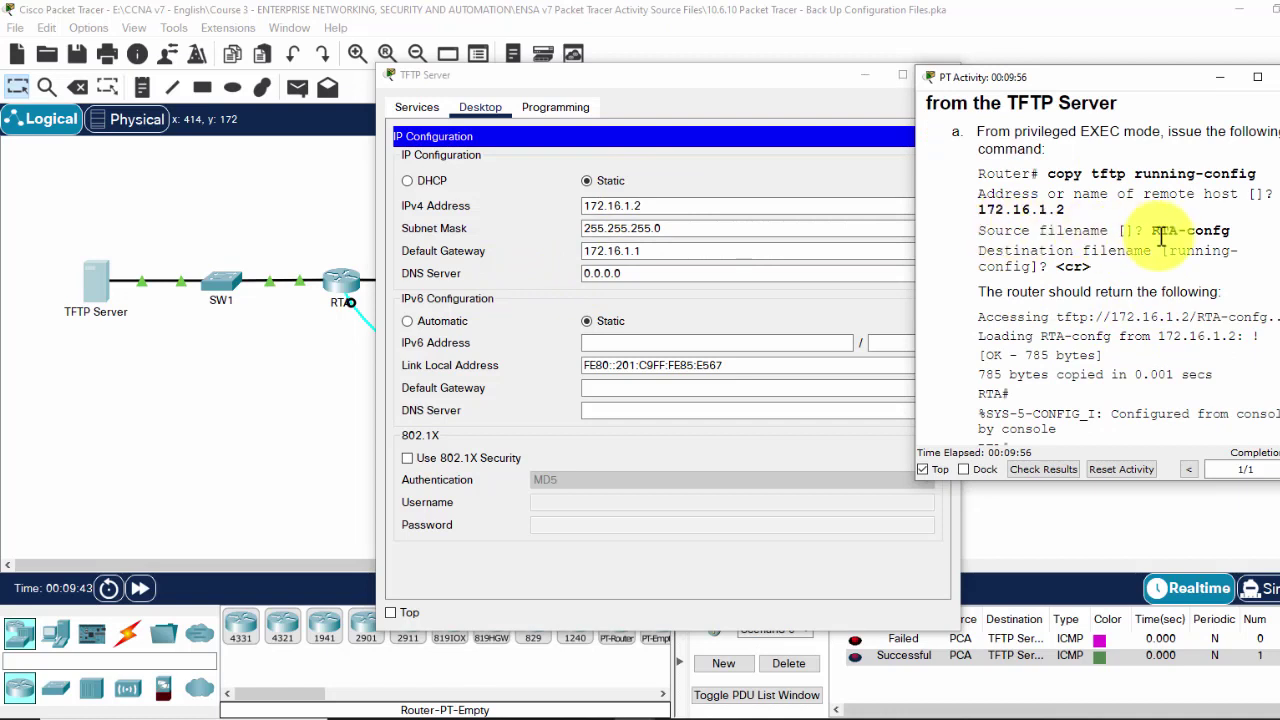
{"action": "left_click_drag", "start_coordinate": [1149, 232], "coordinate": [1238, 242]}
{"action": "left_click", "coordinate": [1152, 275]}
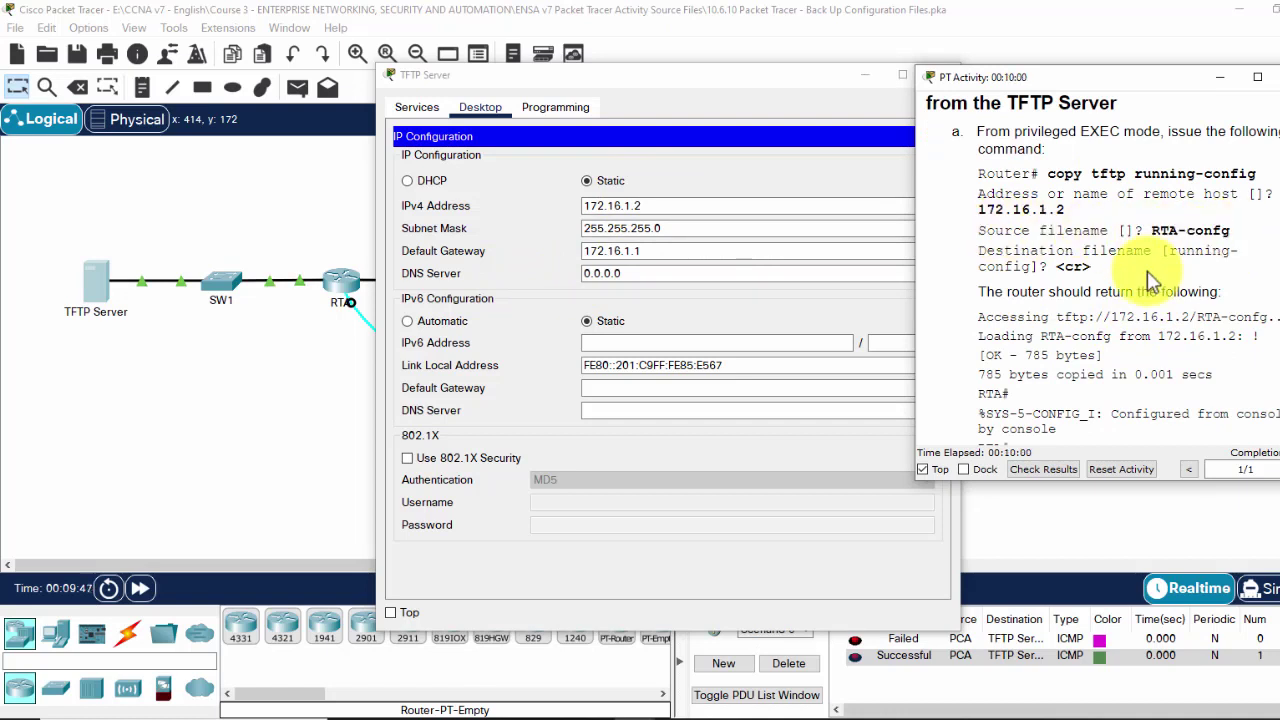
{"action": "scroll", "coordinate": [1140, 285], "scroll_direction": "down", "scroll_amount": 3}
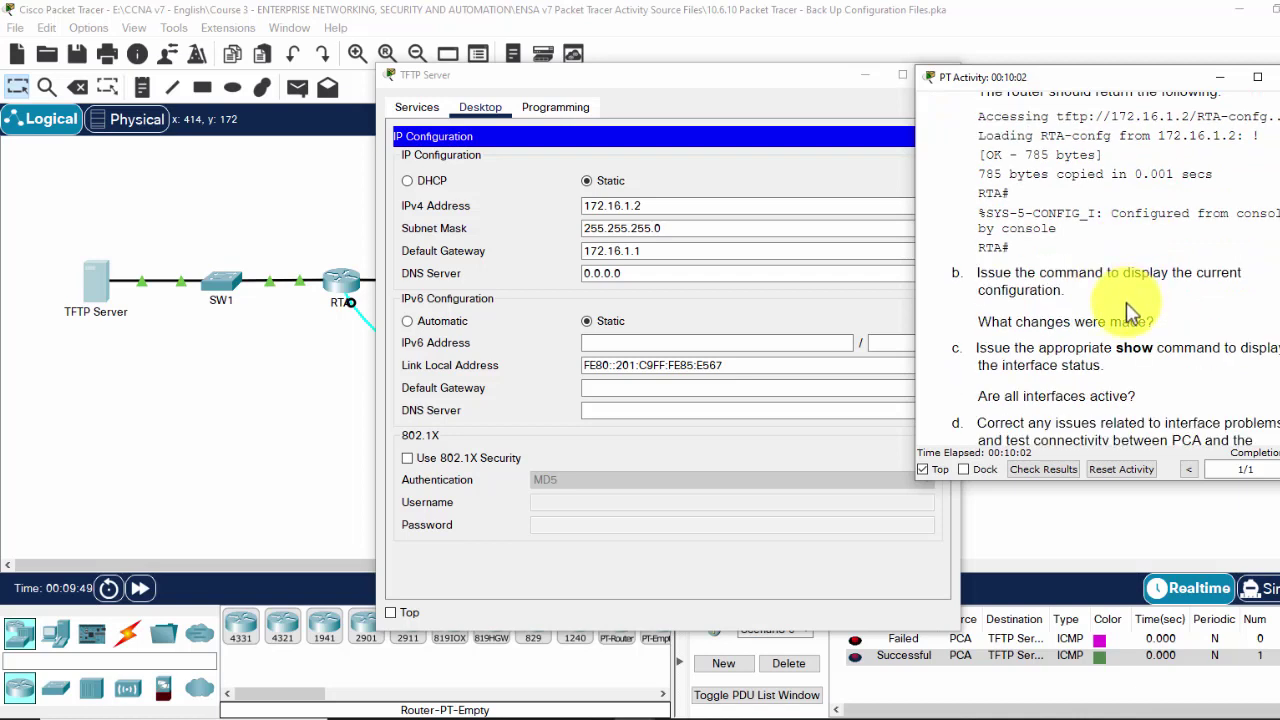
{"action": "left_click", "coordinate": [302, 345]}
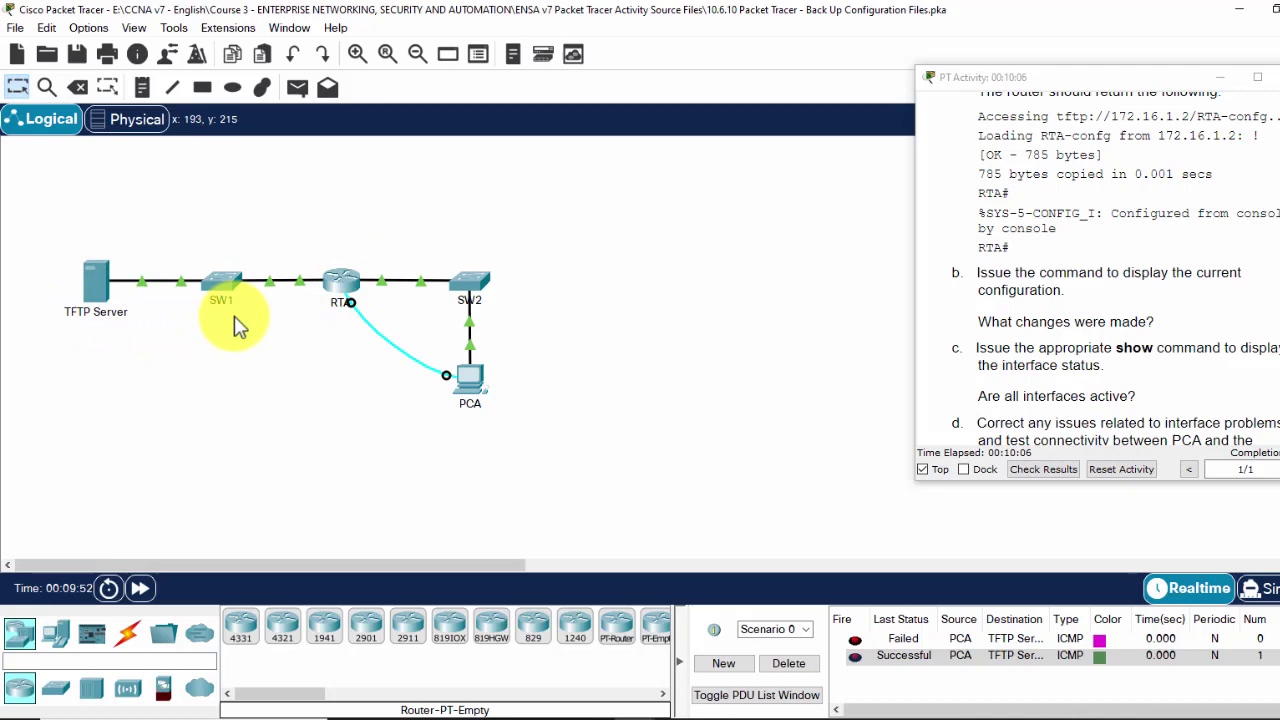
Copy RTA-confg from TFTP host 172.16.1.2 into RTA's running-config, accepting the default destination.
{"action": "left_click", "coordinate": [338, 287]}
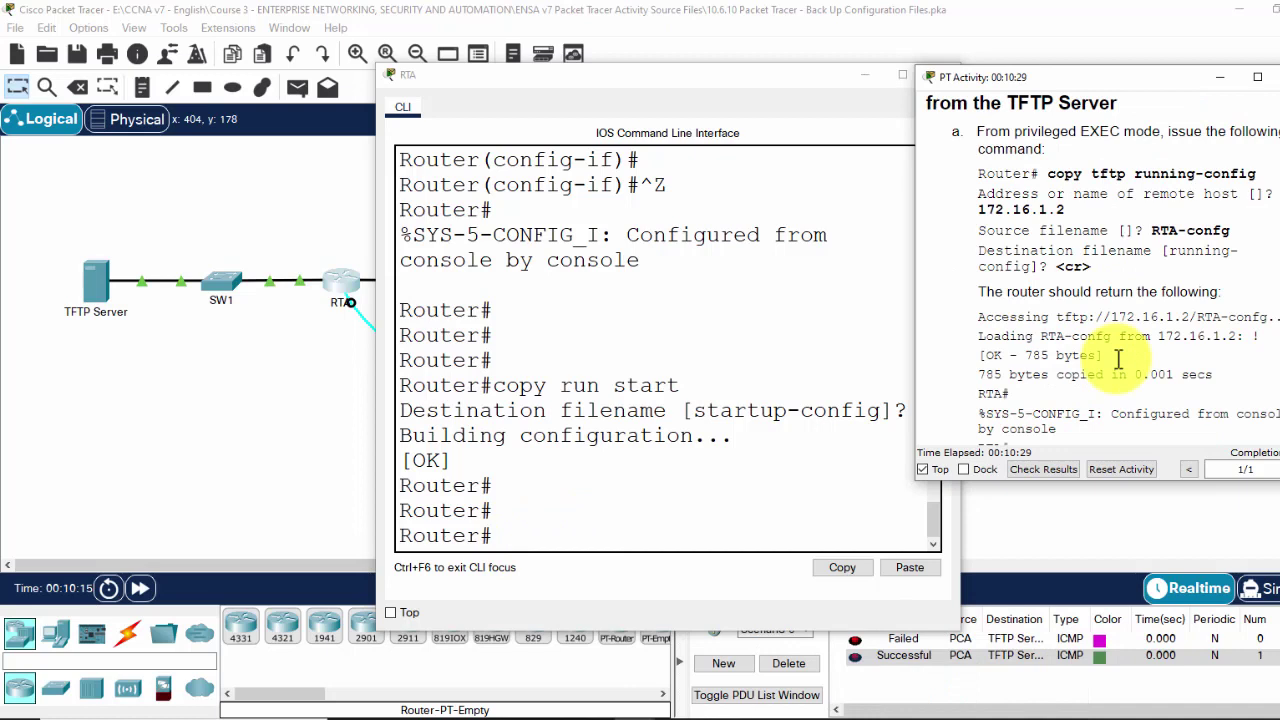
{"action": "left_click", "coordinate": [518, 540]}
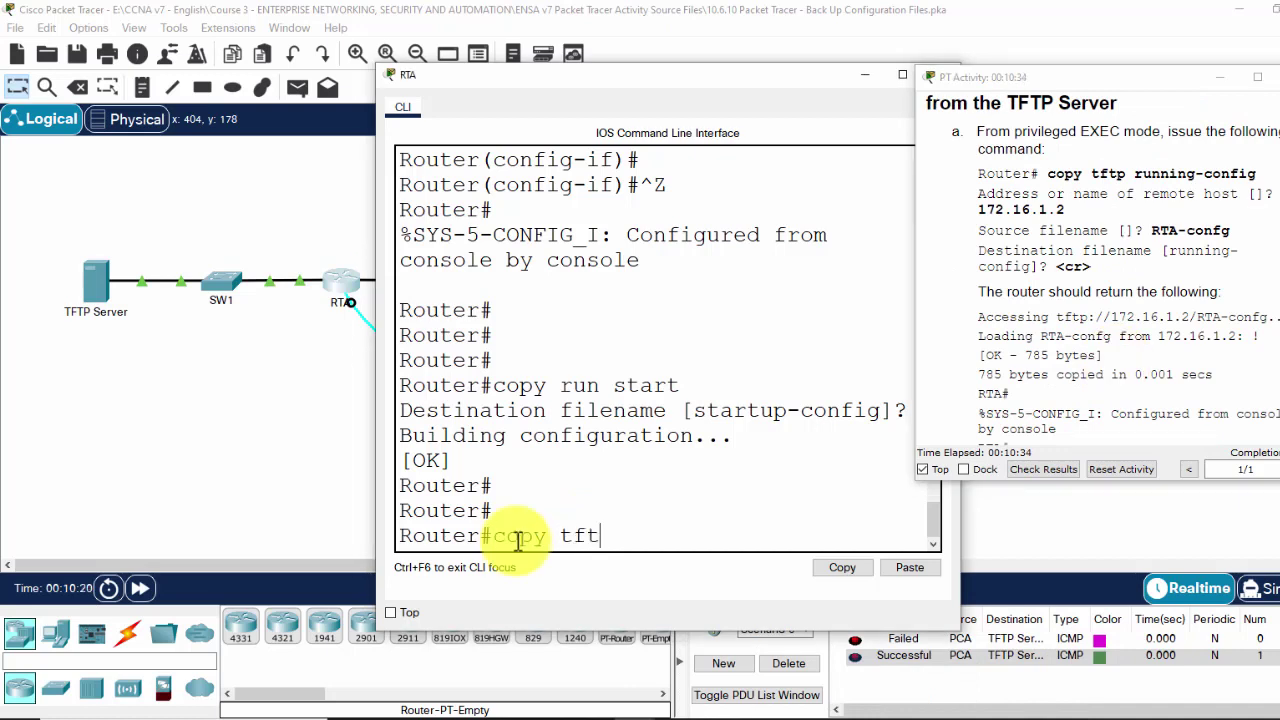
{"action": "key", "text": "Tab"}
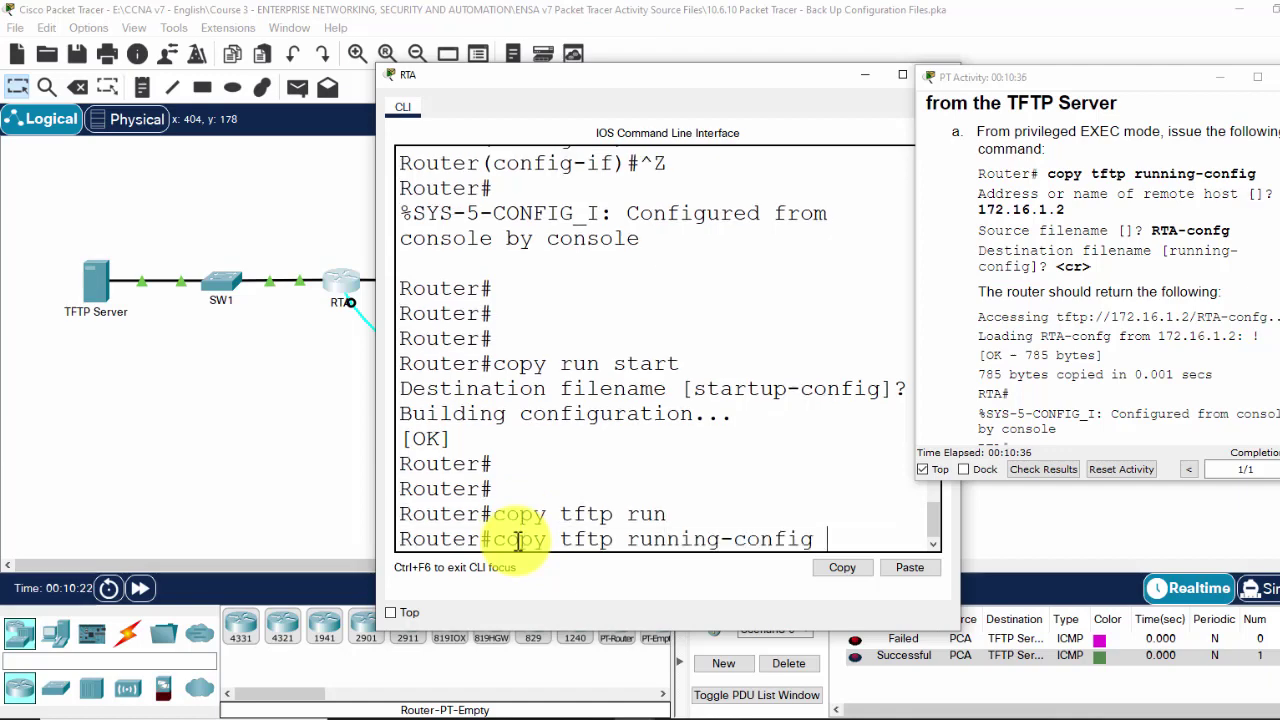
{"action": "key", "text": "Return"}
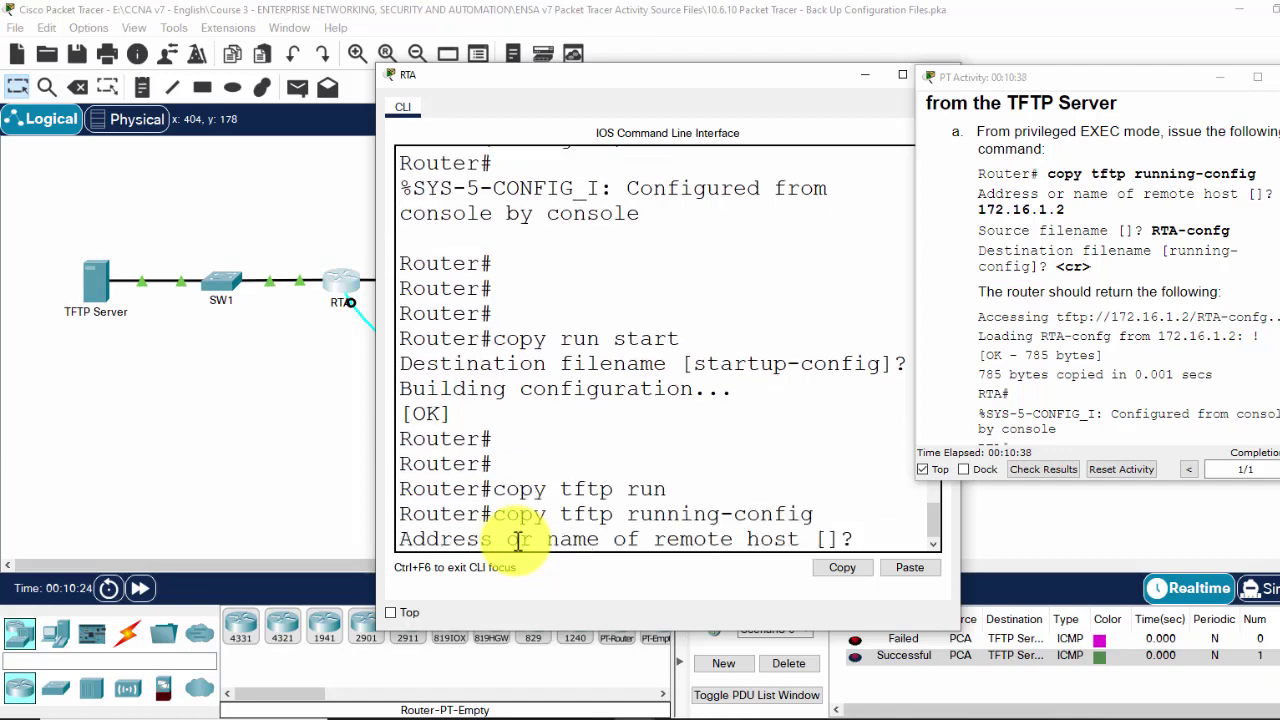
{"action": "type", "text": "172.1"}
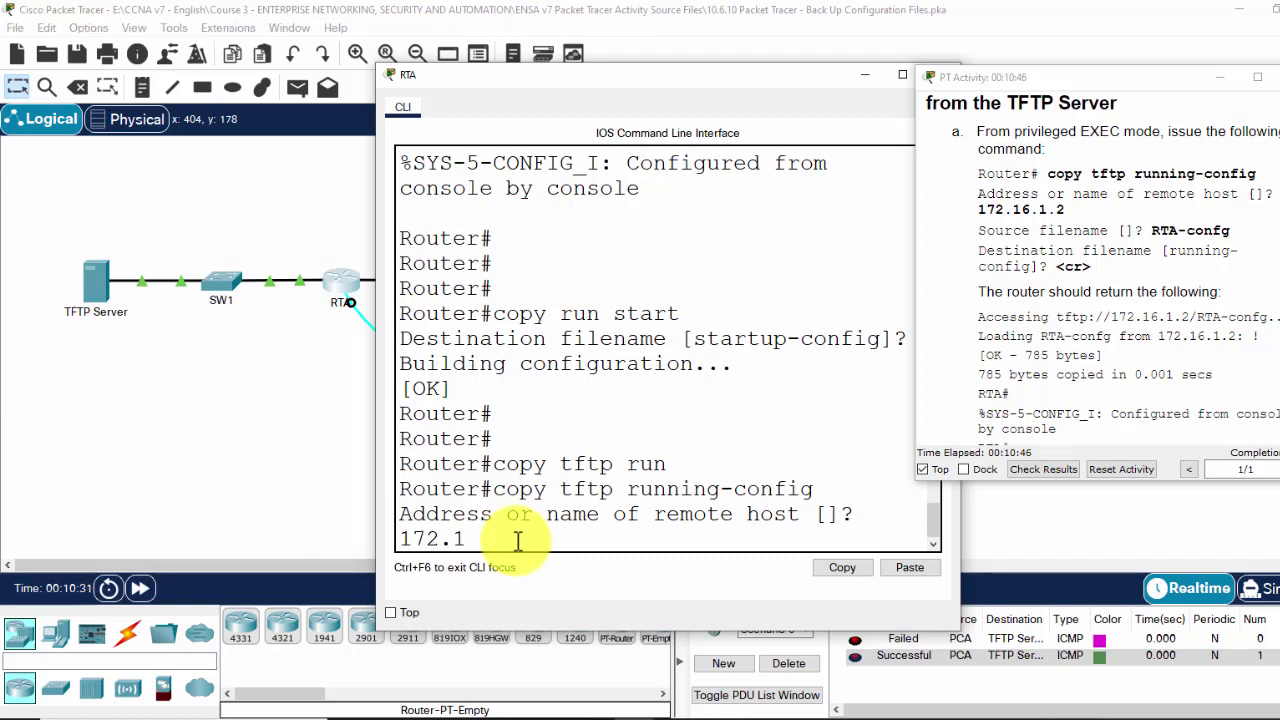
{"action": "type", "text": "6.1"}
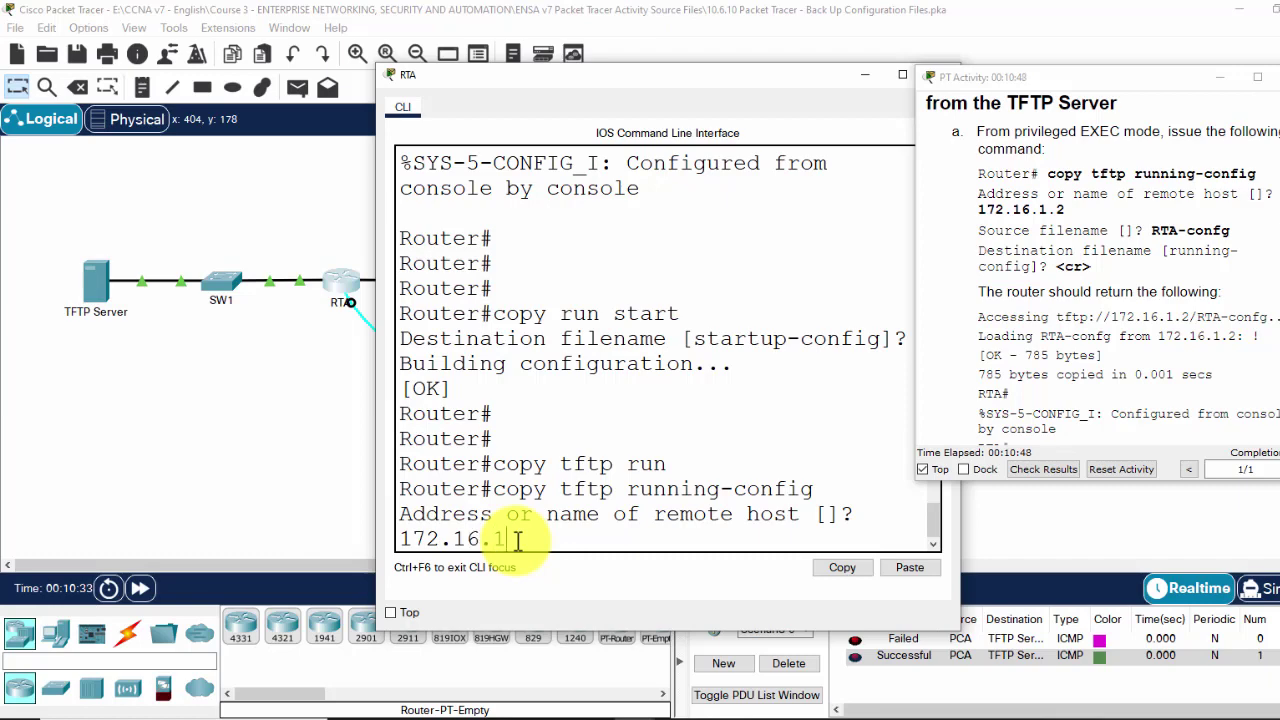
{"action": "type", "text": ".2"}
{"action": "key", "text": "Return"}
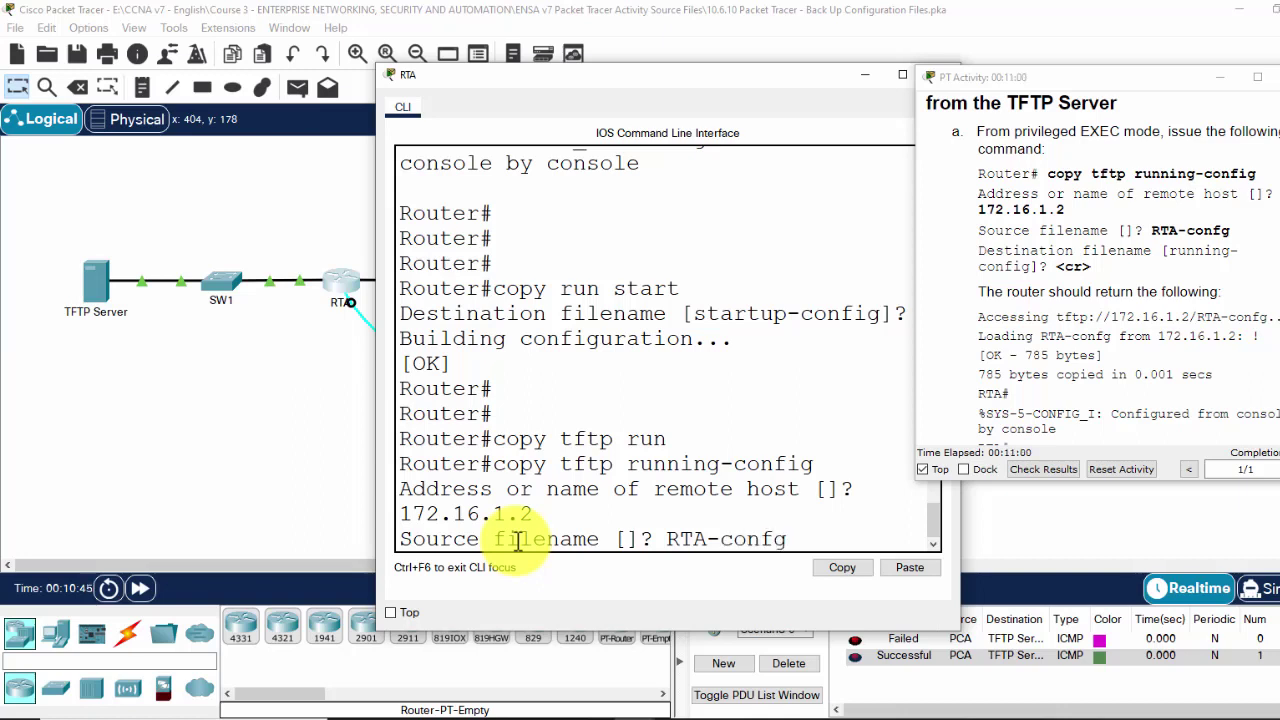
{"action": "key", "text": "Return"}
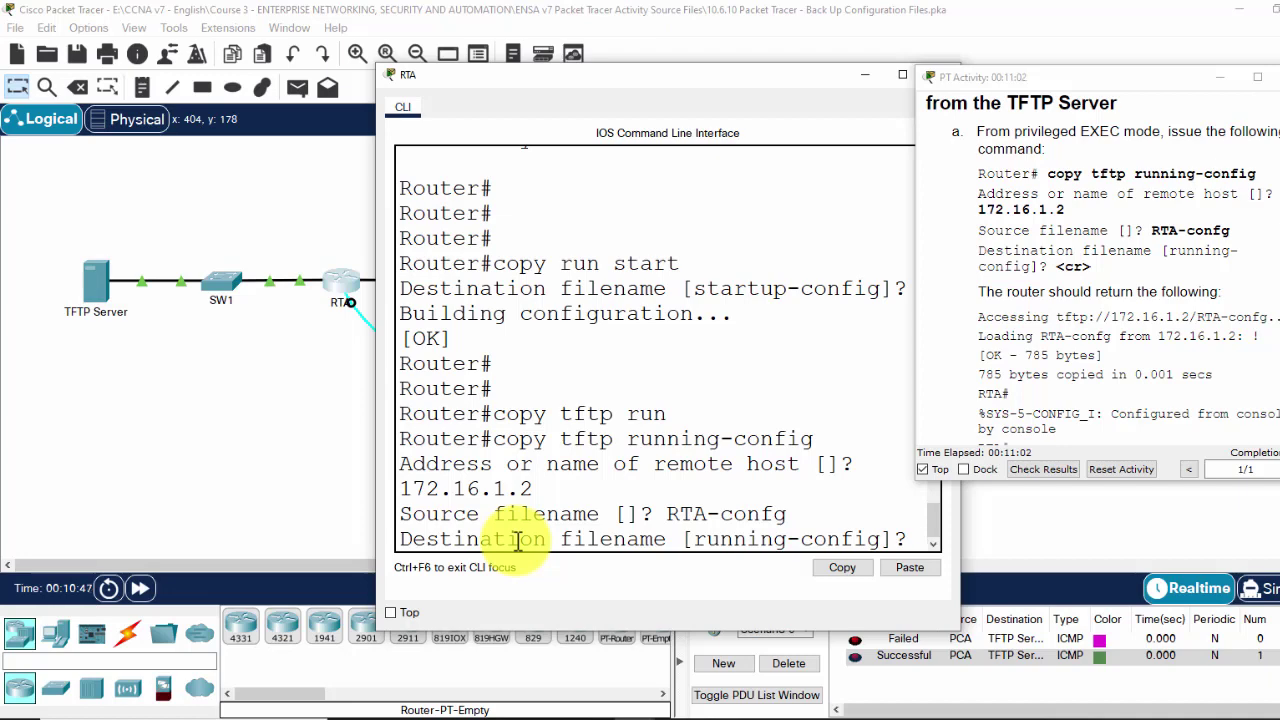
{"action": "key", "text": "Return"}
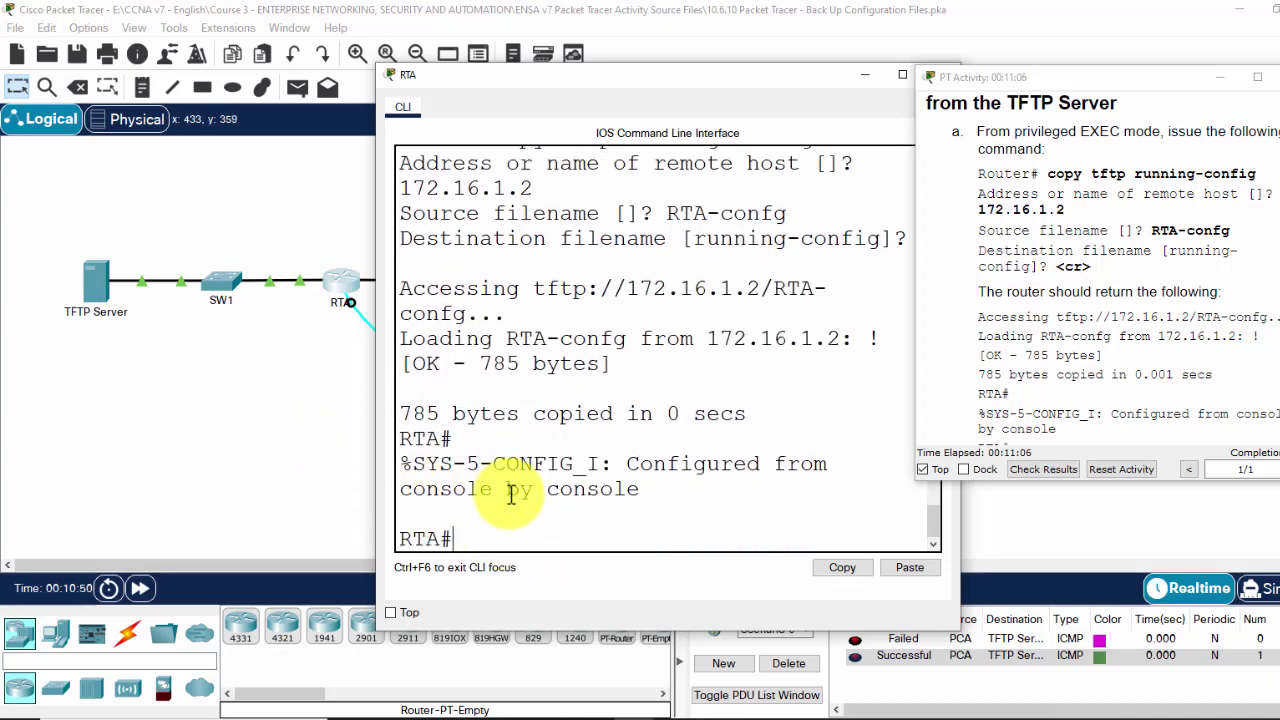
Check the new RTA hostname in the prompt and run show run.
{"action": "key", "text": "Return"}
{"action": "key", "text": "Return"}
{"action": "key", "text": "Return"}
{"action": "key", "text": "Return"}
{"action": "key", "text": "Return"}
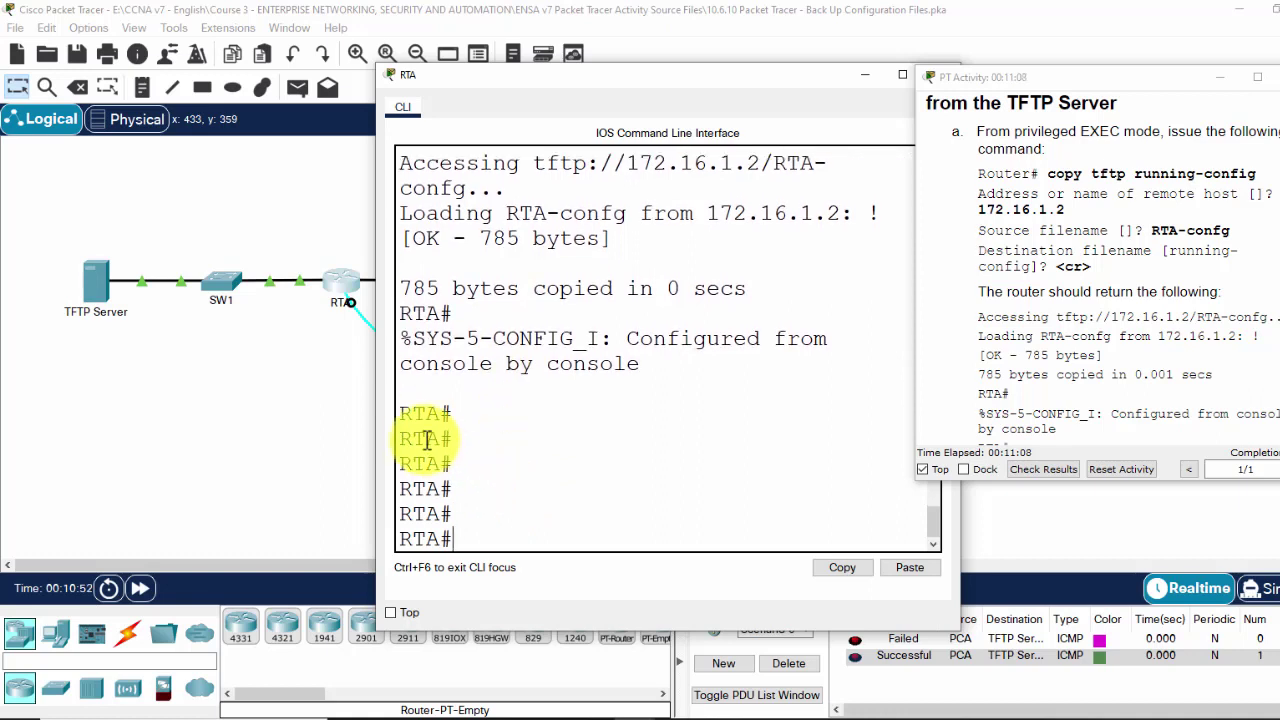
{"action": "left_click_drag", "start_coordinate": [402, 413], "coordinate": [438, 418]}
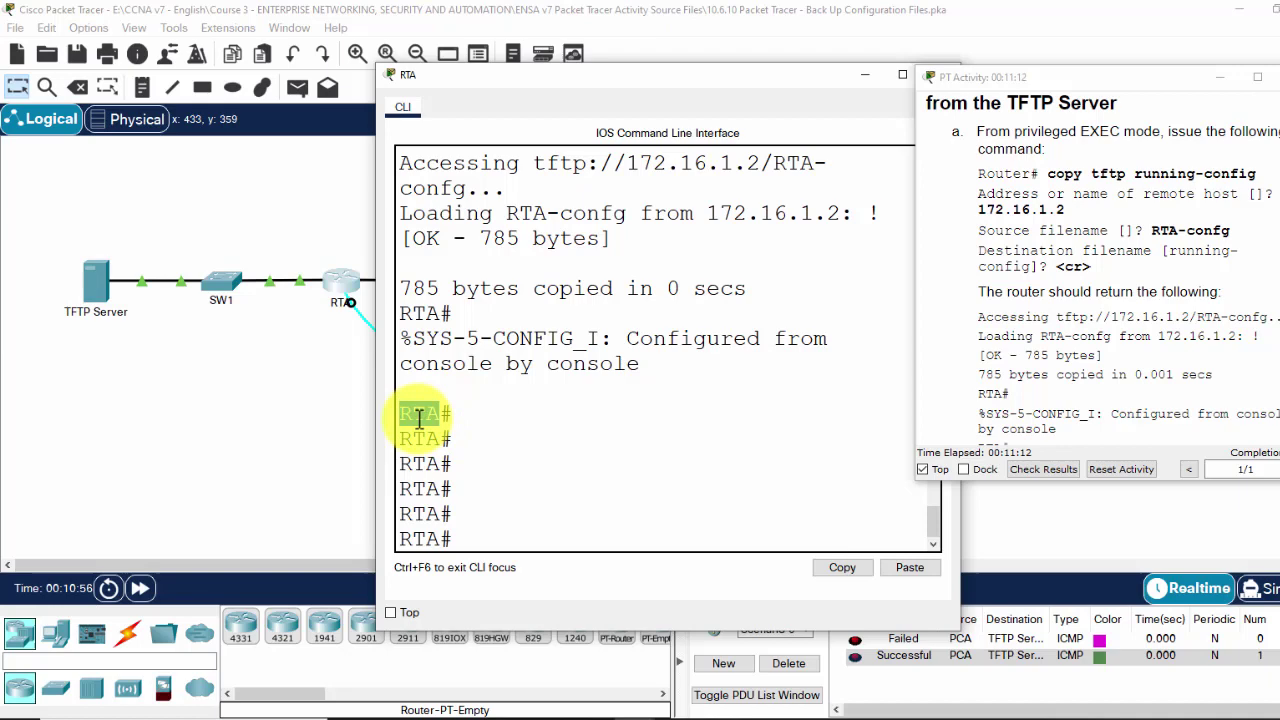
{"action": "left_click", "coordinate": [482, 539]}
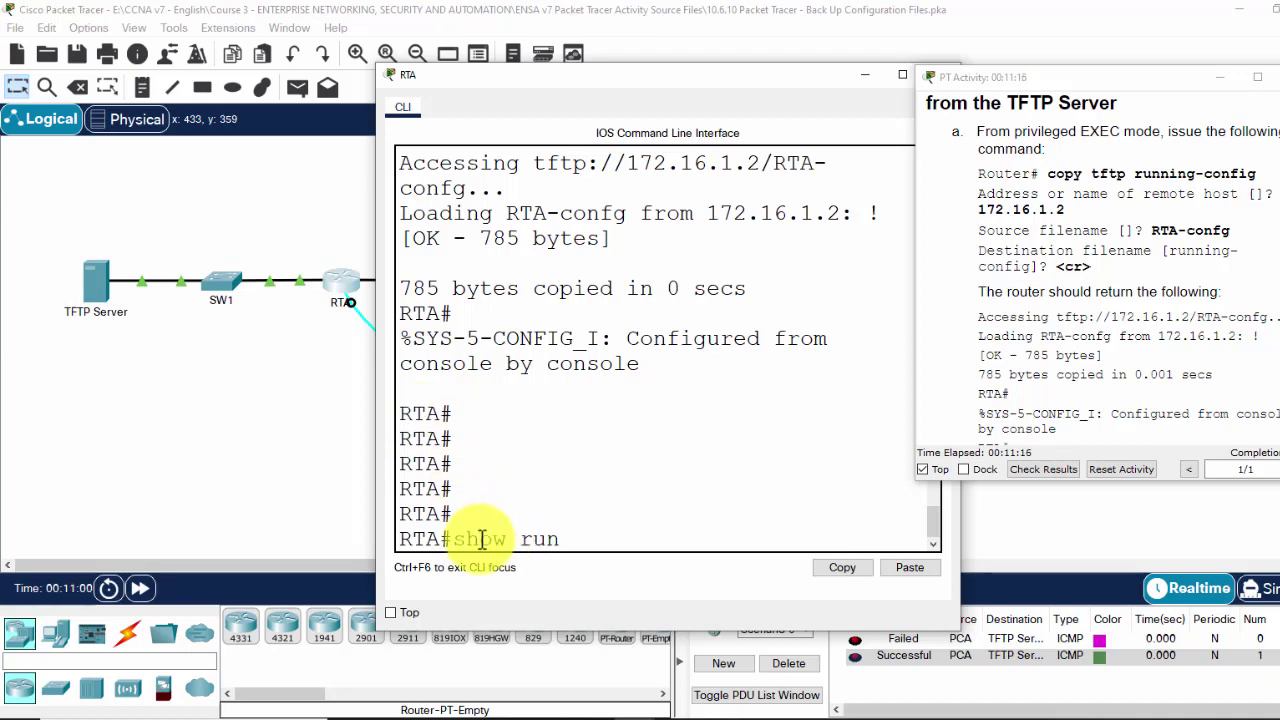
{"action": "type", "text": "show run"}
{"action": "key", "text": "Return"}
Page through the running configuration's interfaces and console/vty line password settings.
{"action": "scroll", "coordinate": [482, 539], "scroll_direction": "up", "scroll_amount": 3}
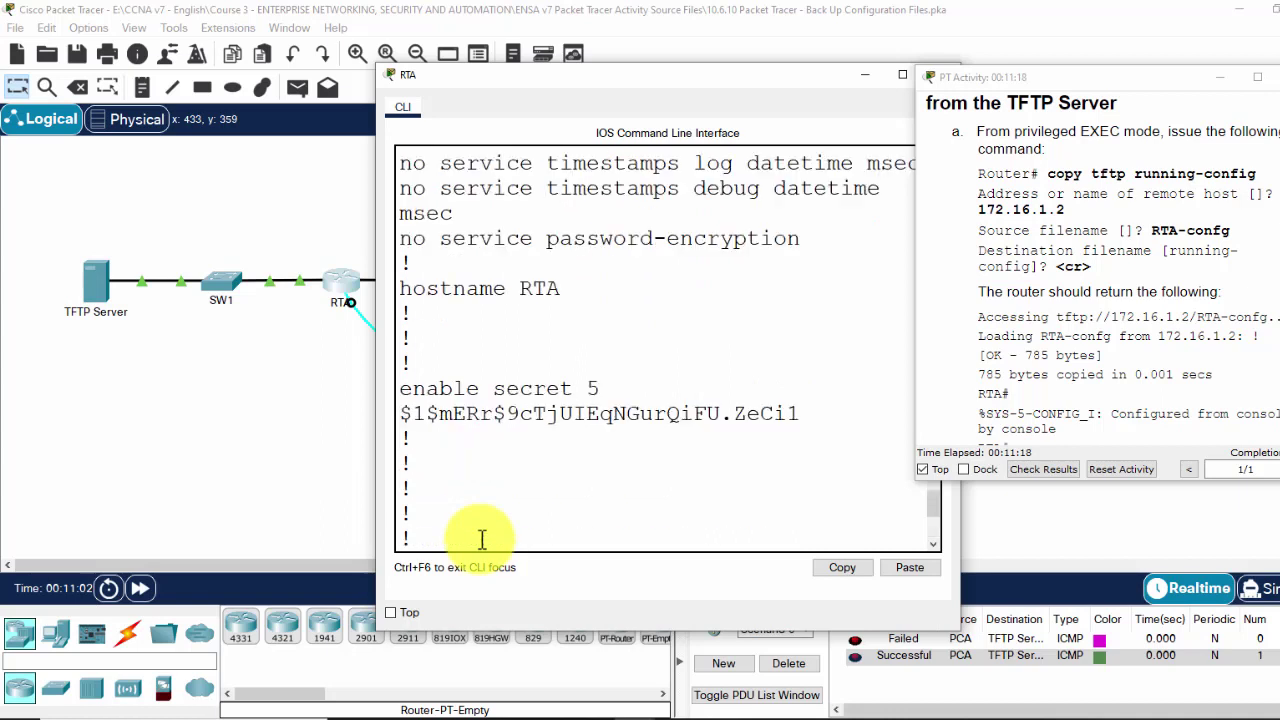
{"action": "scroll", "coordinate": [470, 530], "scroll_direction": "down", "scroll_amount": 1}
{"action": "left_click_drag", "start_coordinate": [417, 354], "coordinate": [631, 421]}
{"action": "scroll", "coordinate": [562, 500], "scroll_direction": "down", "scroll_amount": 3}
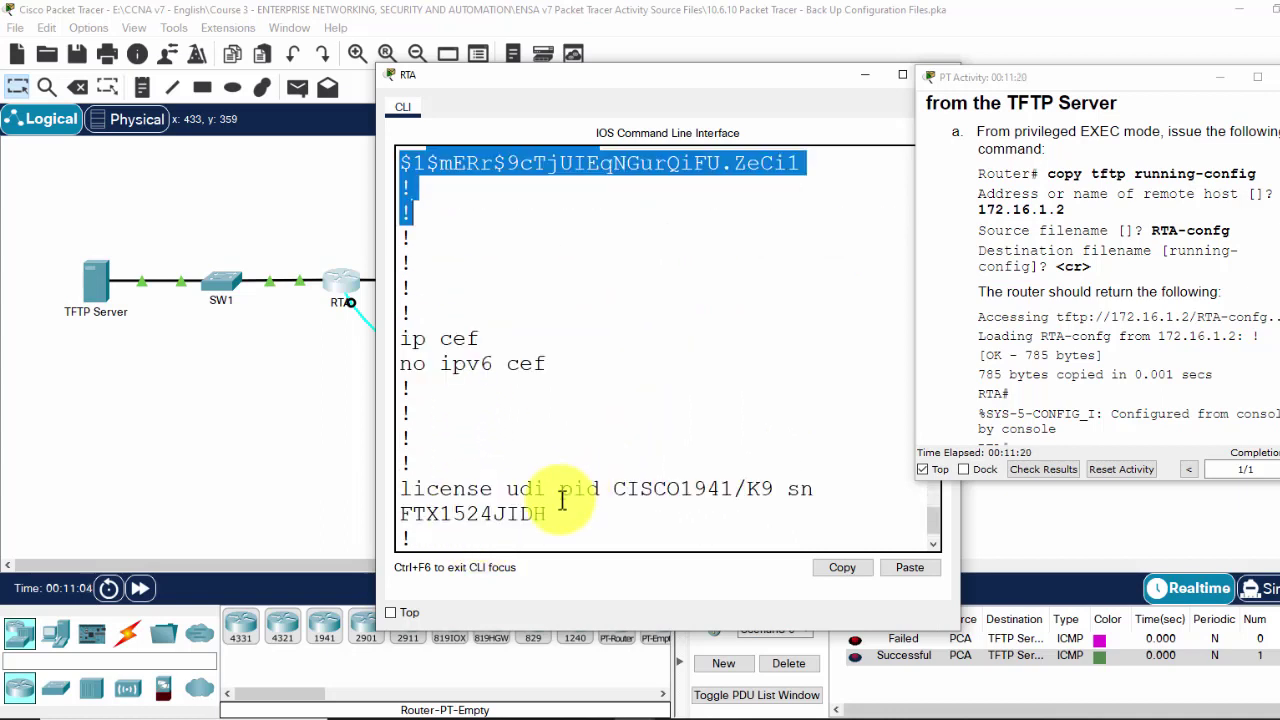
{"action": "left_click", "coordinate": [562, 500]}
{"action": "scroll", "coordinate": [562, 500], "scroll_direction": "down", "scroll_amount": 2}
{"action": "key", "text": "Return"}
{"action": "key", "text": "Return"}
{"action": "key", "text": "Return"}
{"action": "key", "text": "Return"}
{"action": "key", "text": "Return"}
{"action": "key", "text": "Return"}
{"action": "key", "text": "Return"}
{"action": "key", "text": "Return"}
{"action": "key", "text": "Return"}
{"action": "key", "text": "Return"}
{"action": "key", "text": "Return"}
{"action": "key", "text": "Return"}
{"action": "key", "text": "Return"}
{"action": "key", "text": "Return"}
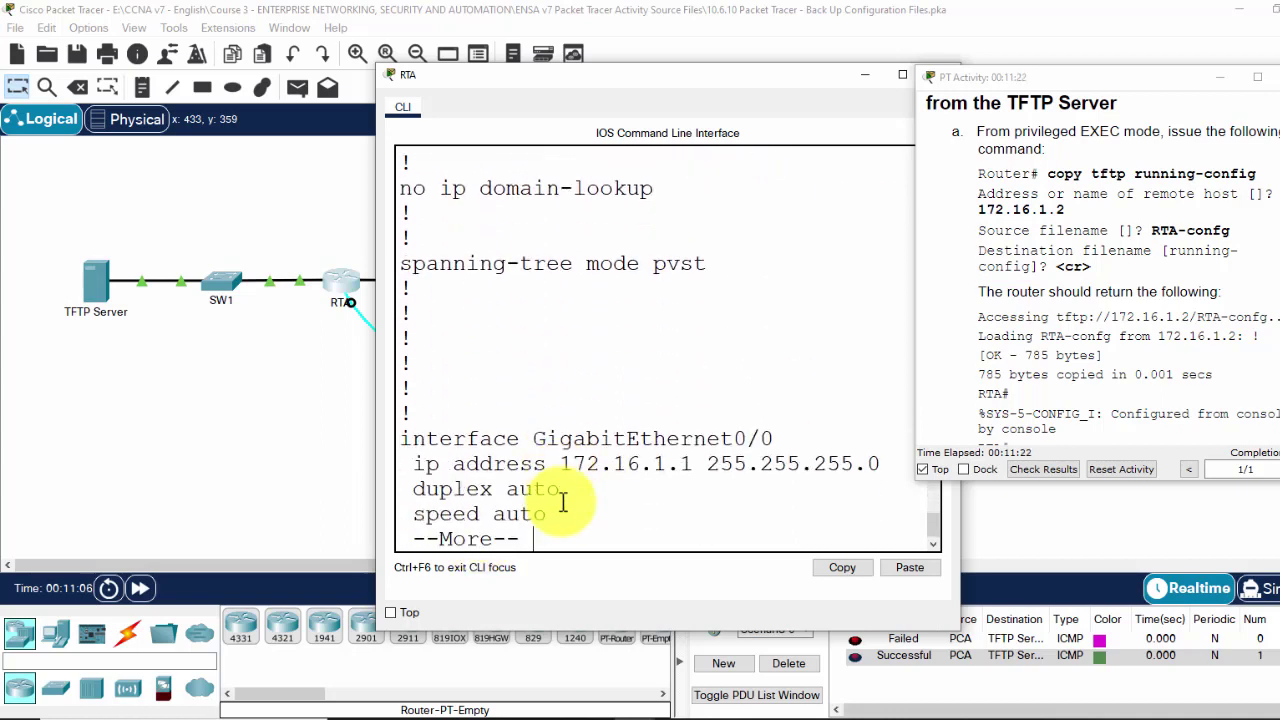
{"action": "key", "text": "Return"}
{"action": "key", "text": "Return"}
{"action": "key", "text": "Return"}
{"action": "key", "text": "Return"}
{"action": "key", "text": "Return"}
{"action": "key", "text": "Return"}
{"action": "key", "text": "Return"}
{"action": "key", "text": "Return"}
{"action": "key", "text": "Return"}
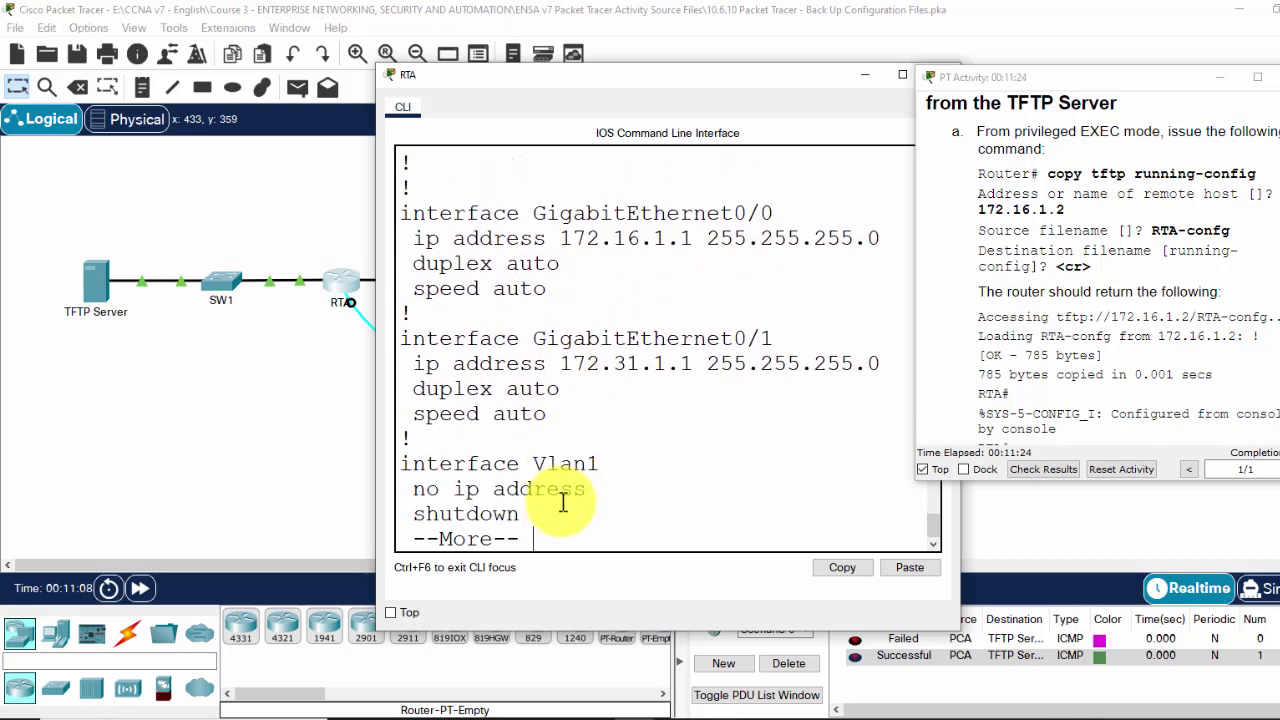
{"action": "key", "text": "Return"}
{"action": "key", "text": "Return"}
{"action": "key", "text": "Return"}
{"action": "key", "text": "Return"}
{"action": "key", "text": "Return"}
{"action": "key", "text": "Return"}
{"action": "key", "text": "Return"}
{"action": "key", "text": "Return"}
{"action": "key", "text": "Return"}
{"action": "key", "text": "Return"}
{"action": "key", "text": "Return"}
{"action": "key", "text": "Return"}
{"action": "key", "text": "Return"}
{"action": "key", "text": "Return"}
{"action": "key", "text": "Return"}
{"action": "key", "text": "Return"}
{"action": "key", "text": "Return"}
{"action": "key", "text": "Return"}
{"action": "key", "text": "Return"}
{"action": "key", "text": "Return"}
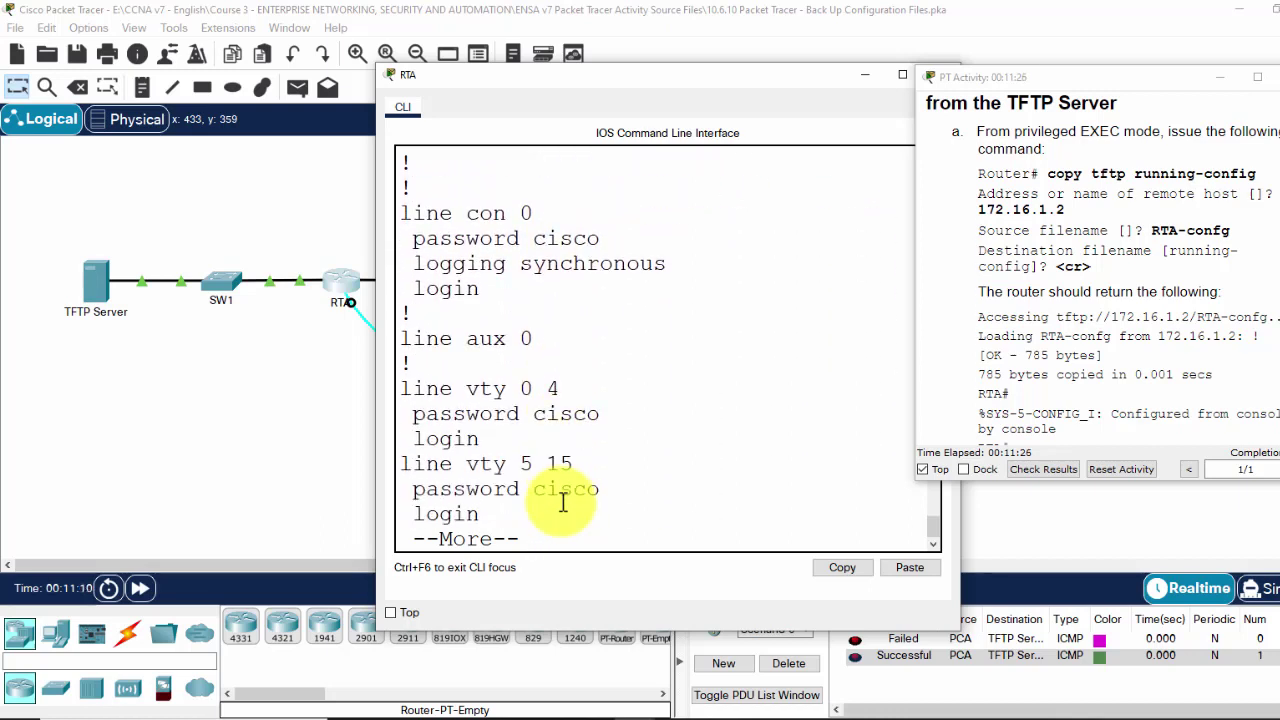
{"action": "key", "text": "Return"}
{"action": "key", "text": "Return"}
{"action": "key", "text": "Return"}
{"action": "key", "text": "Return"}
{"action": "key", "text": "Return"}
{"action": "key", "text": "Return"}
{"action": "key", "text": "Return"}
{"action": "key", "text": "Return"}
{"action": "key", "text": "Return"}
{"action": "key", "text": "Return"}
{"action": "key", "text": "Return"}
{"action": "key", "text": "Return"}
{"action": "key", "text": "Return"}
{"action": "key", "text": "Return"}
{"action": "key", "text": "Return"}
{"action": "key", "text": "Return"}
{"action": "key", "text": "Return"}
{"action": "key", "text": "Return"}
{"action": "scroll", "coordinate": [563, 502], "scroll_direction": "up", "scroll_amount": 8}
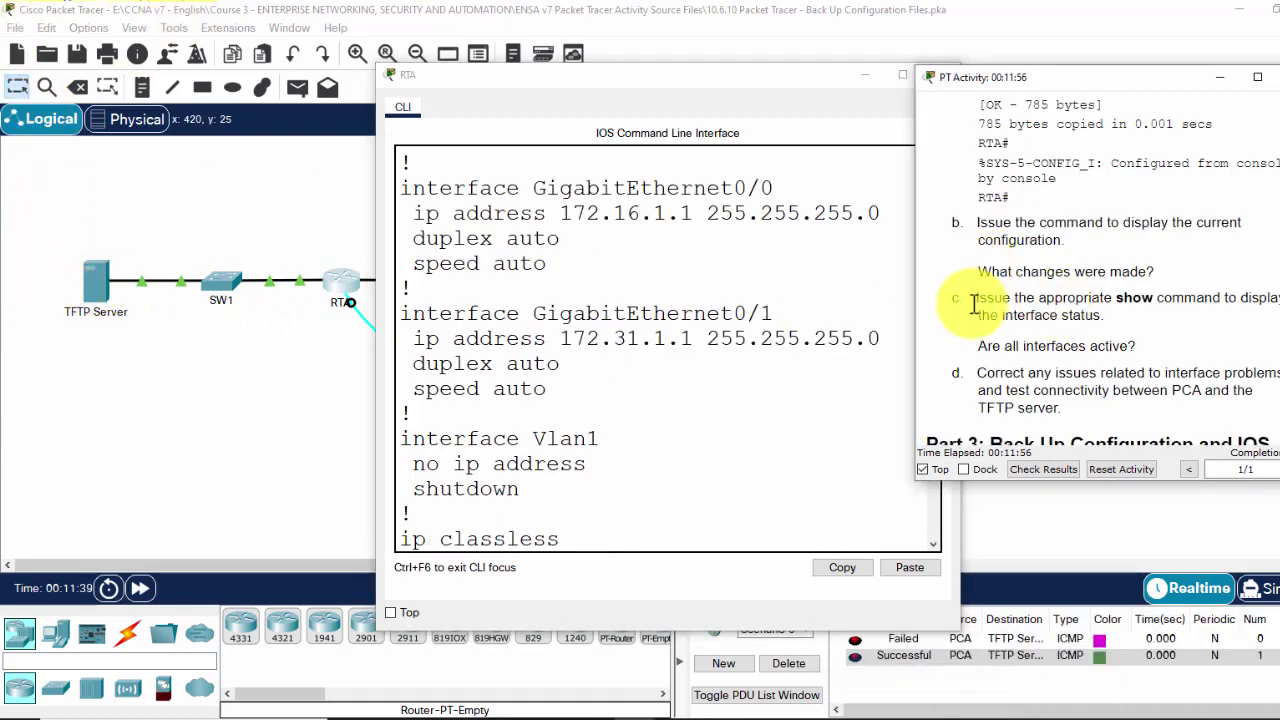
Review instruction step c, then run show ip int bri on RTA.
{"action": "left_click_drag", "start_coordinate": [977, 303], "coordinate": [1122, 335]}
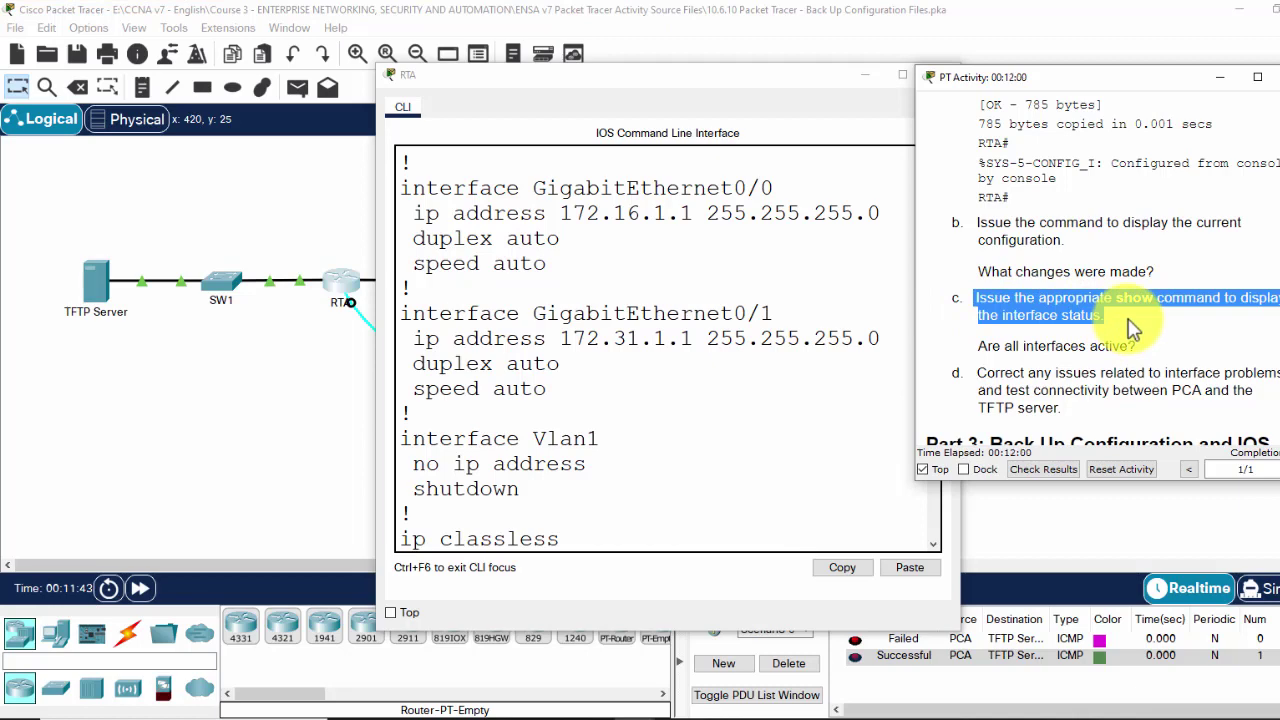
{"action": "scroll", "coordinate": [589, 523], "scroll_direction": "down", "scroll_amount": 10}
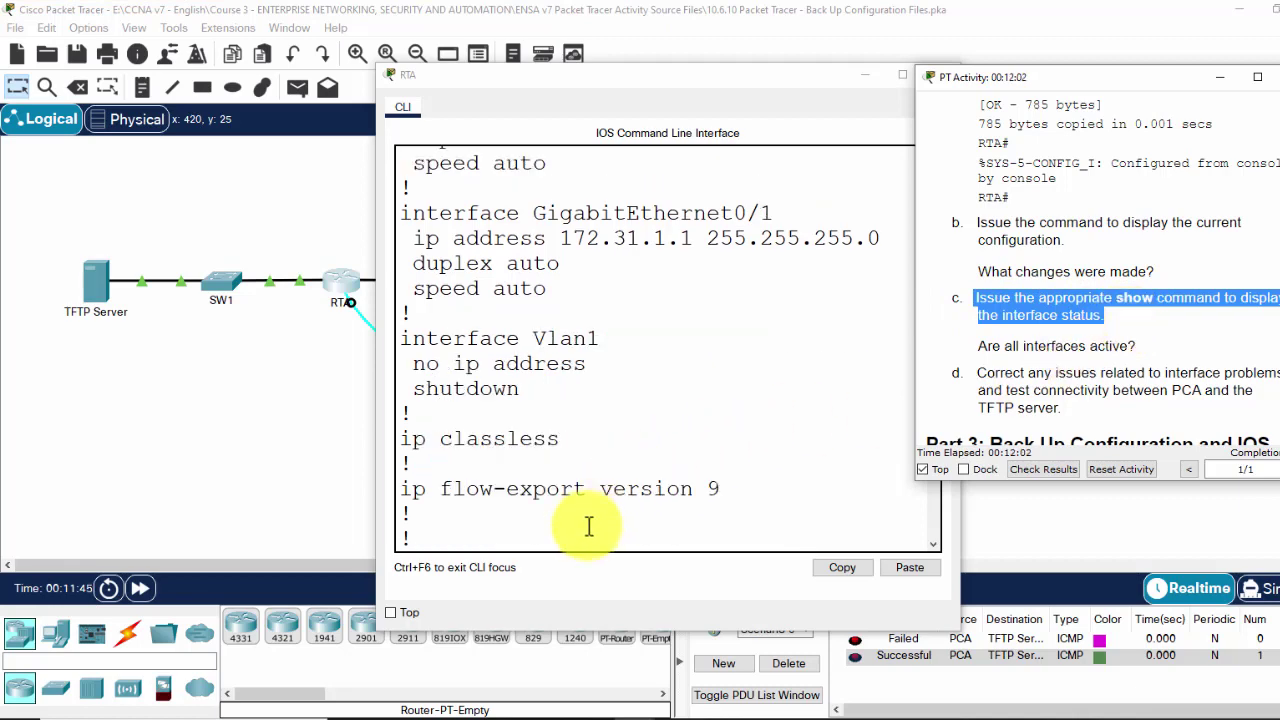
{"action": "left_click", "coordinate": [589, 527]}
{"action": "key", "text": "Return"}
{"action": "key", "text": "Return"}
{"action": "key", "text": "Return"}
{"action": "key", "text": "Return"}
{"action": "key", "text": "Return"}
{"action": "key", "text": "Return"}
{"action": "key", "text": "Return"}
{"action": "key", "text": "Return"}
{"action": "key", "text": "Return"}
{"action": "key", "text": "Return"}
{"action": "key", "text": "Return"}
{"action": "key", "text": "Return"}
{"action": "key", "text": "Return"}
{"action": "key", "text": "Return"}
{"action": "key", "text": "Return"}
{"action": "type", "text": "show ip int"}
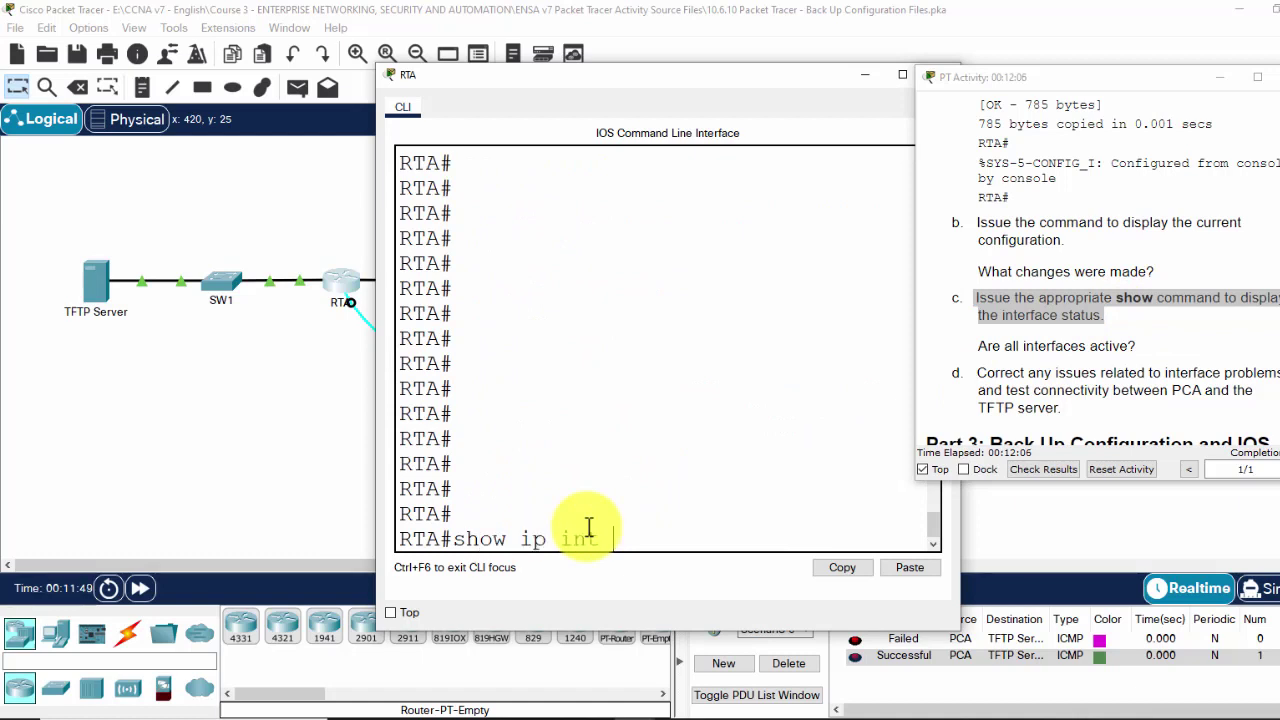
{"action": "type", "text": " bri"}
{"action": "key", "text": "Return"}
{"action": "key", "text": "Return"}
{"action": "key", "text": "Return"}
{"action": "key", "text": "Return"}
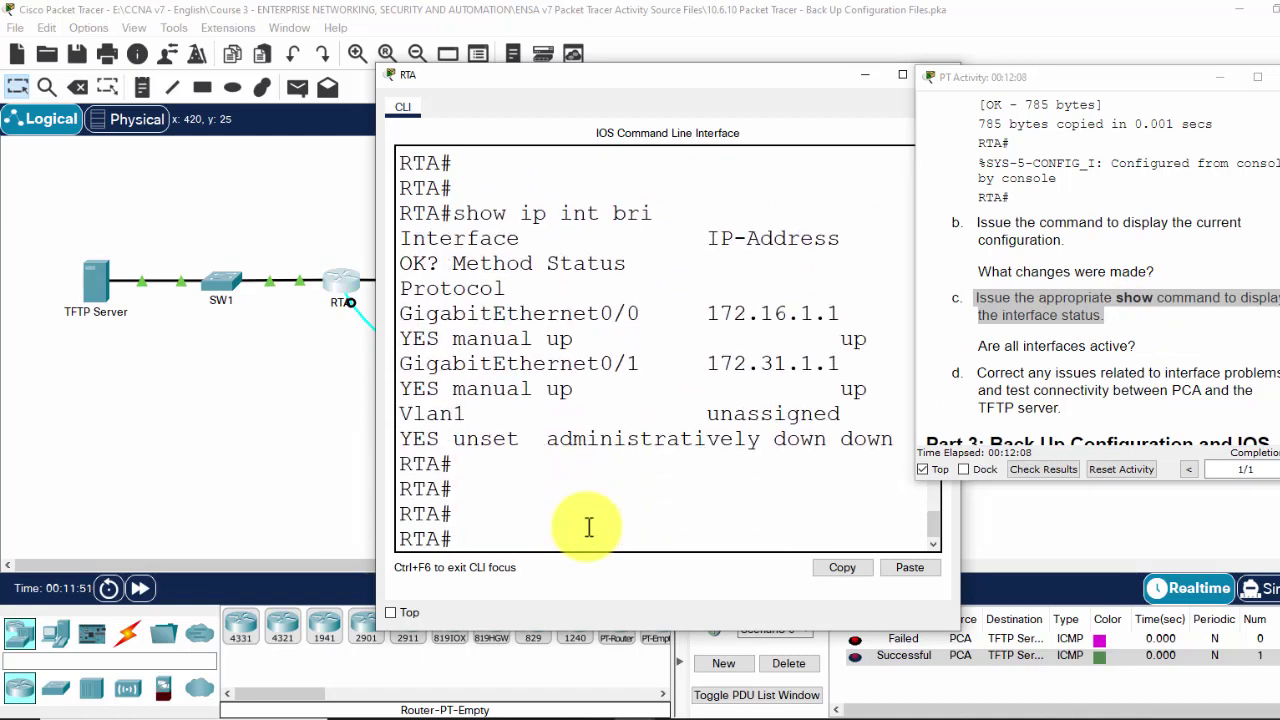
Widen the console to read both GigabitEthernet rows, then review instruction step d.
{"action": "left_click_drag", "start_coordinate": [378, 335], "coordinate": [8, 366]}
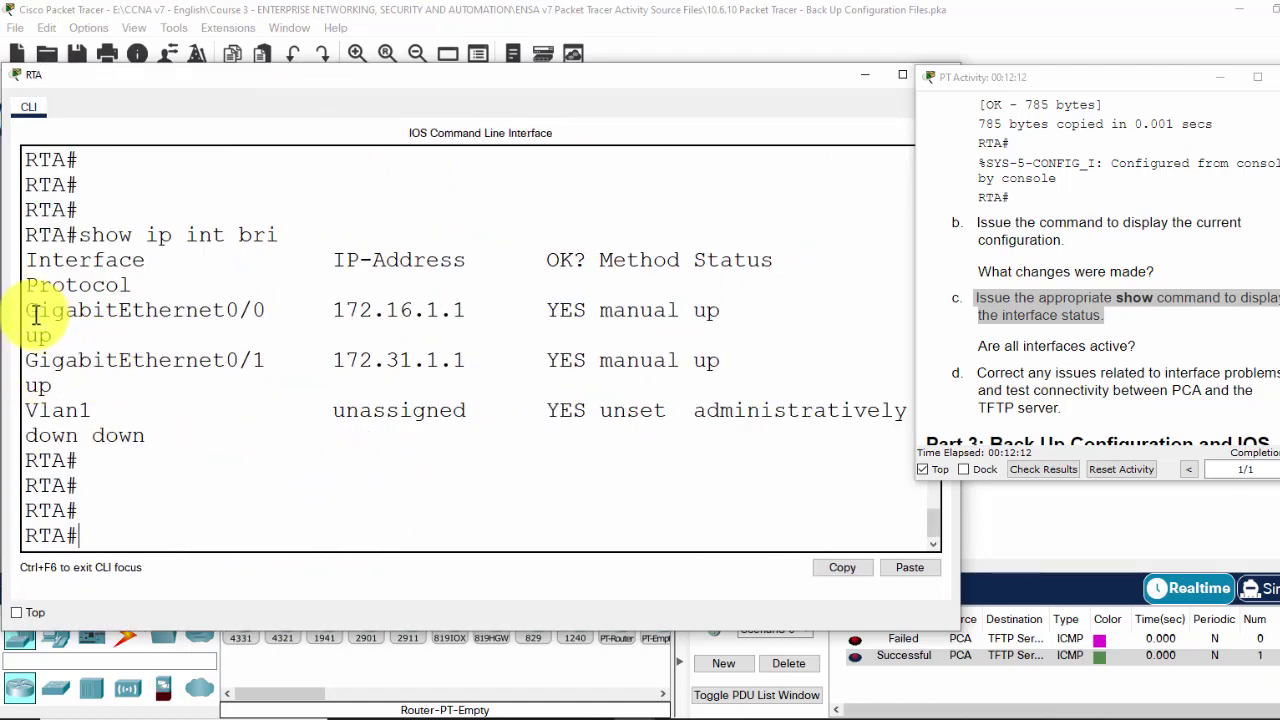
{"action": "left_click_drag", "start_coordinate": [35, 314], "coordinate": [792, 376]}
{"action": "left_click", "coordinate": [1150, 332]}
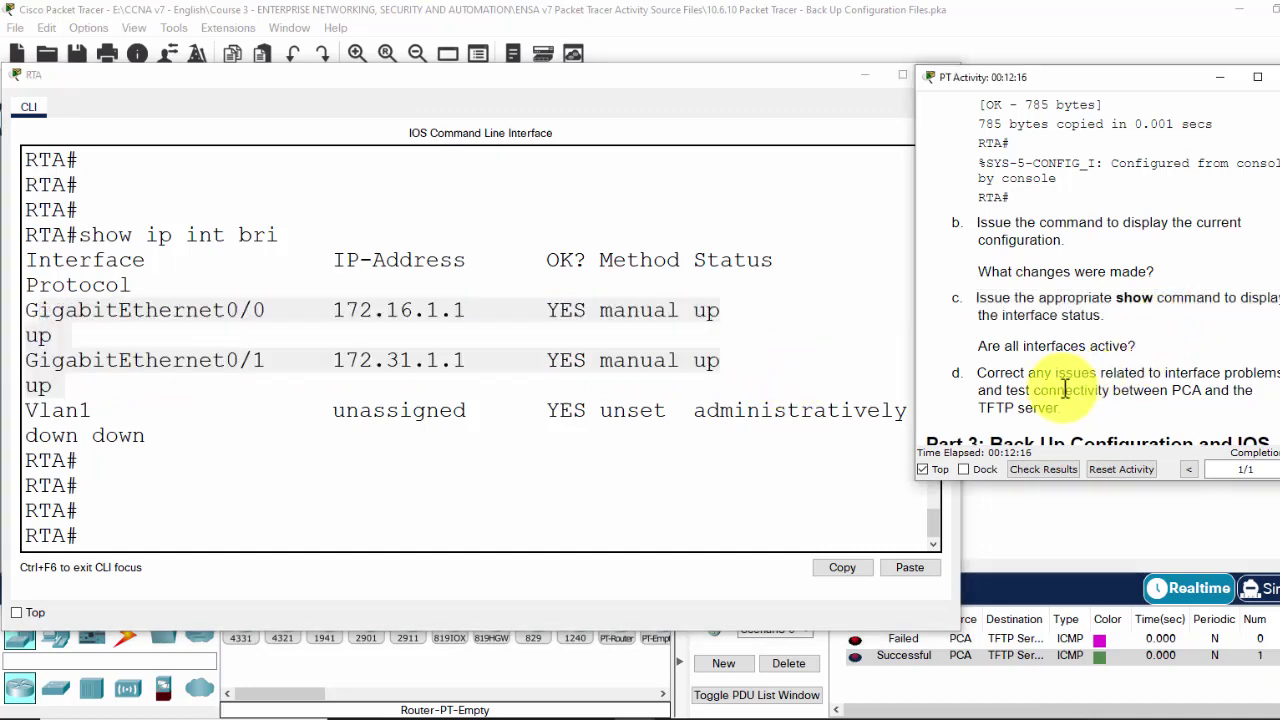
{"action": "scroll", "coordinate": [1060, 388], "scroll_direction": "down", "scroll_amount": 1}
{"action": "left_click_drag", "start_coordinate": [978, 324], "coordinate": [1258, 364]}
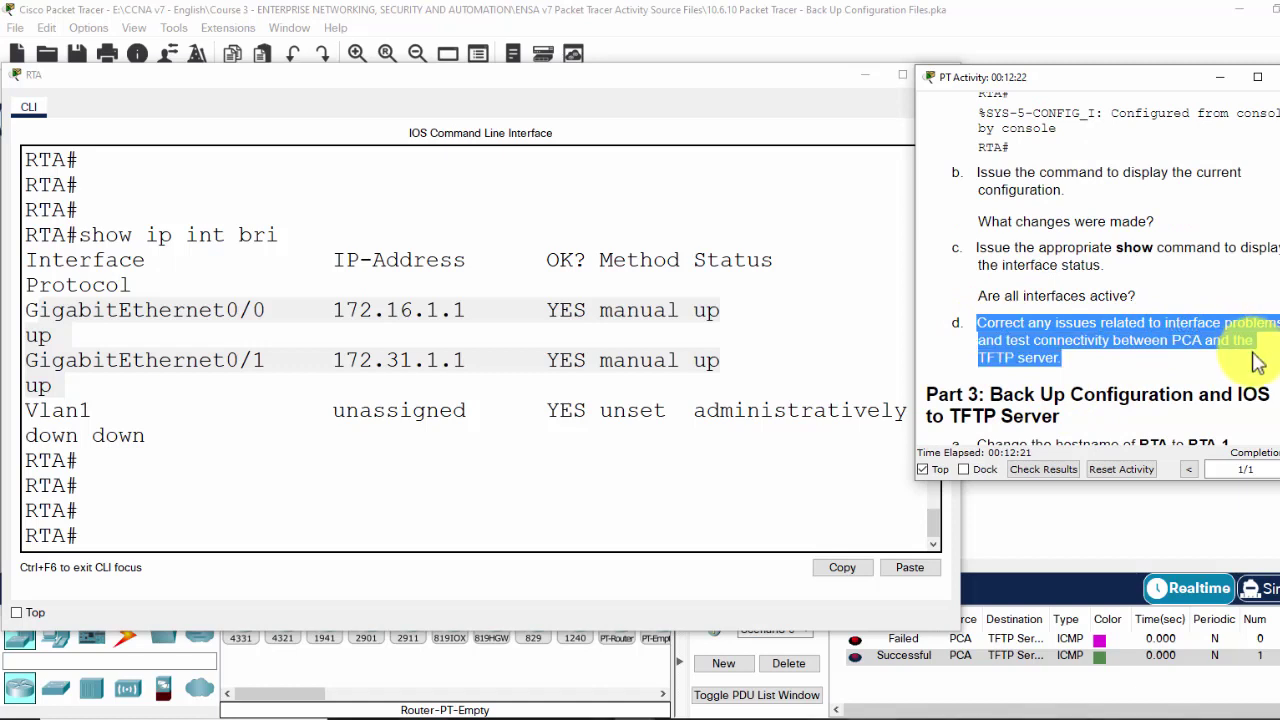
{"action": "left_click", "coordinate": [1114, 343]}
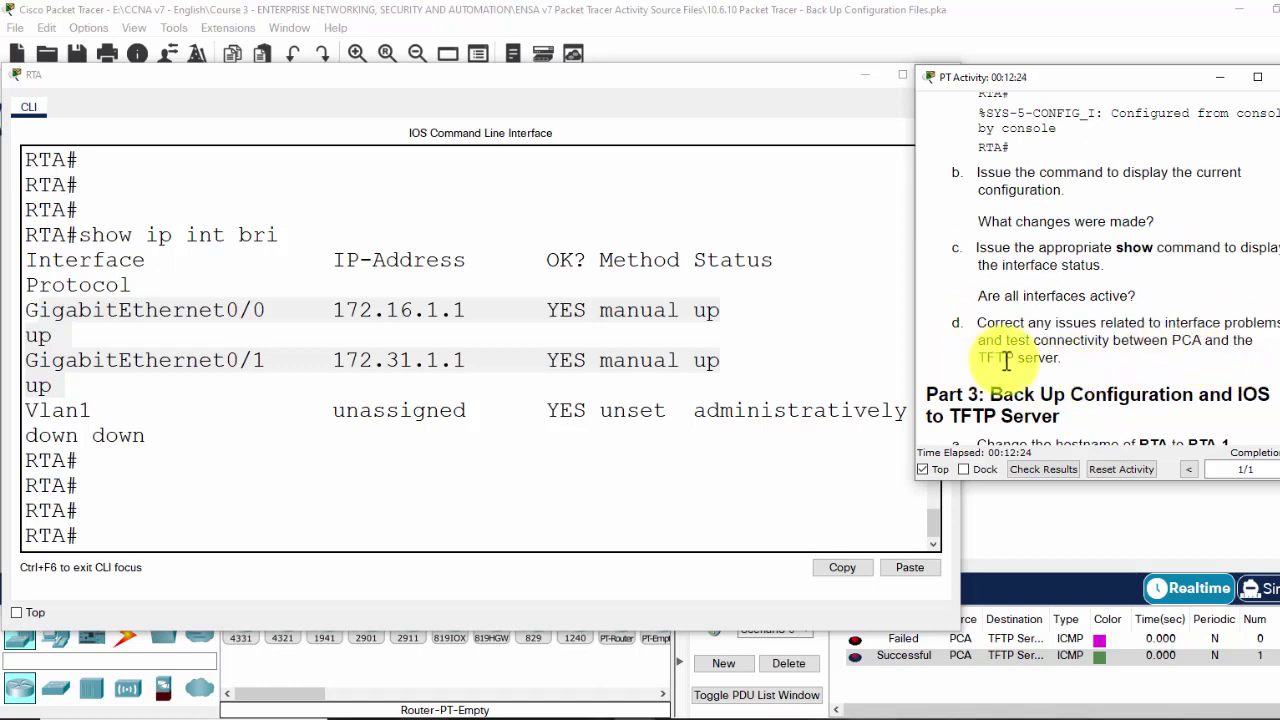
Check the G0/0 address 172.16.1.1 and the G0/1 address, then move the console aside.
{"action": "left_click", "coordinate": [425, 350]}
{"action": "left_click_drag", "start_coordinate": [337, 310], "coordinate": [500, 310]}
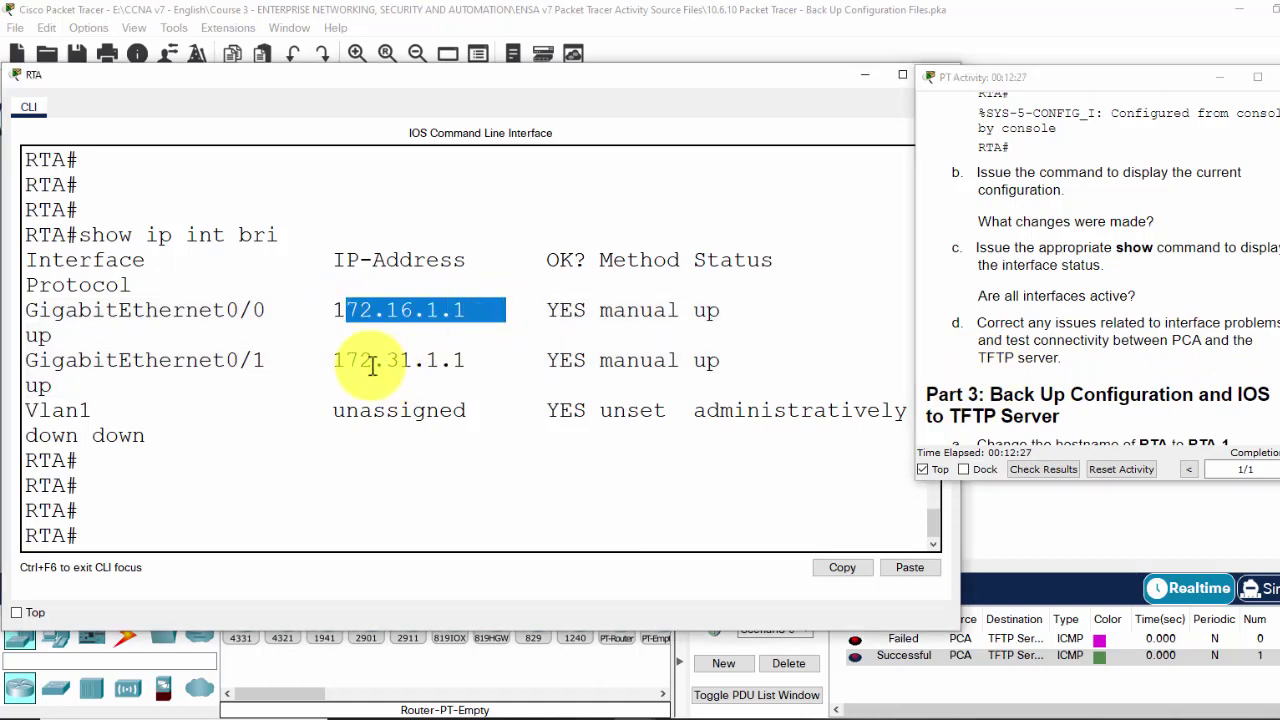
{"action": "left_click_drag", "start_coordinate": [346, 360], "coordinate": [488, 360]}
{"action": "left_click", "coordinate": [491, 408]}
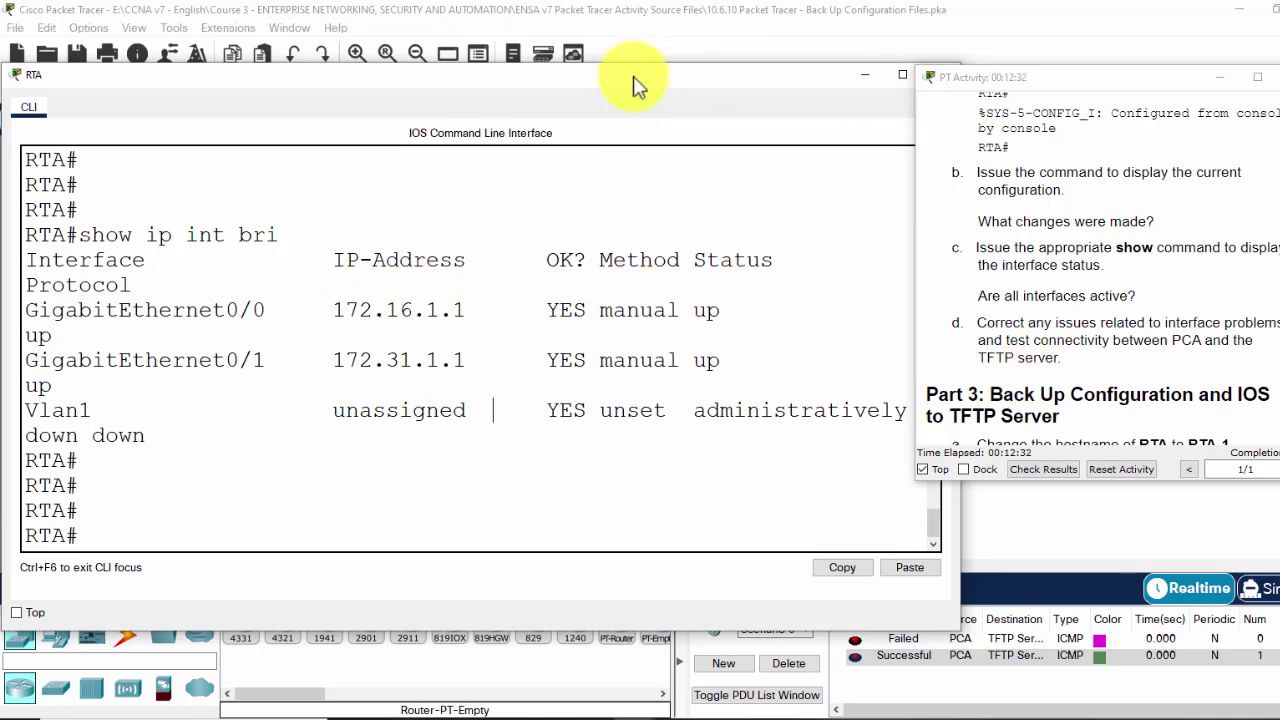
{"action": "left_click_drag", "start_coordinate": [638, 84], "coordinate": [922, 95]}
Check the TFTP Server settings and PCA's default gateway 172.31.1.1.
{"action": "left_click_drag", "start_coordinate": [606, 319], "coordinate": [760, 323]}
{"action": "left_click", "coordinate": [97, 307]}
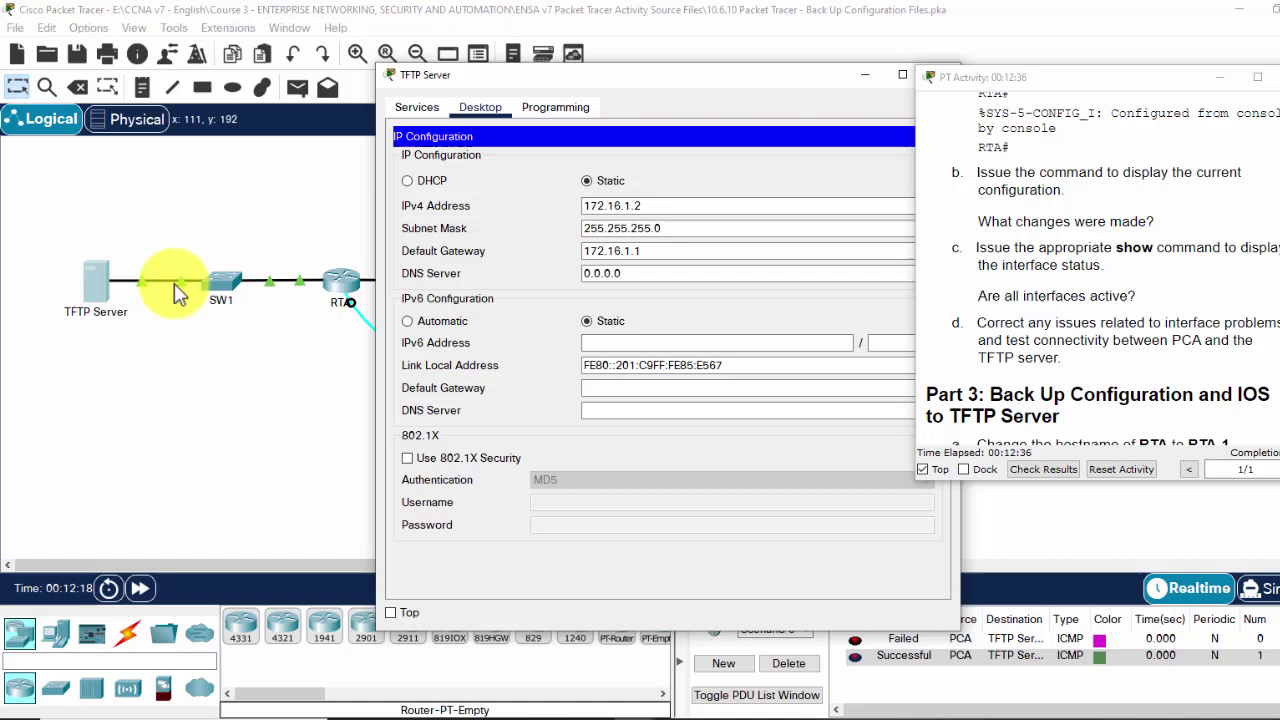
{"action": "left_click", "coordinate": [340, 330]}
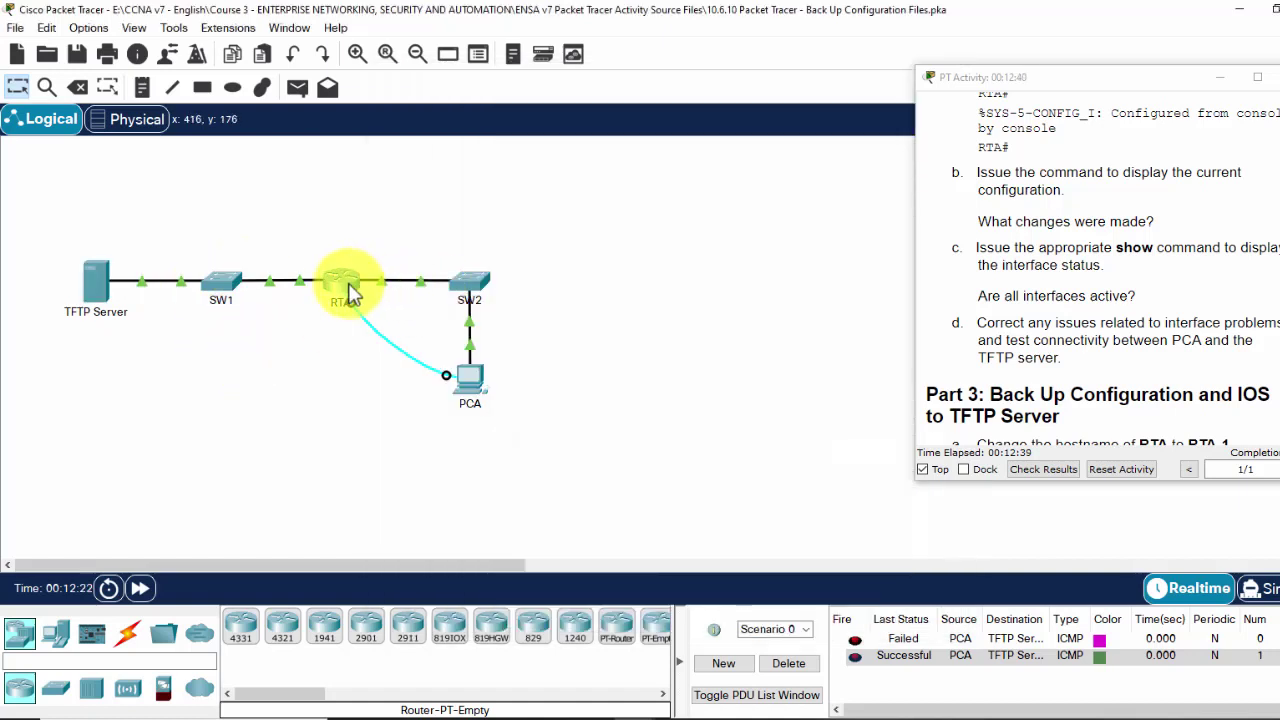
{"action": "left_click", "coordinate": [470, 370]}
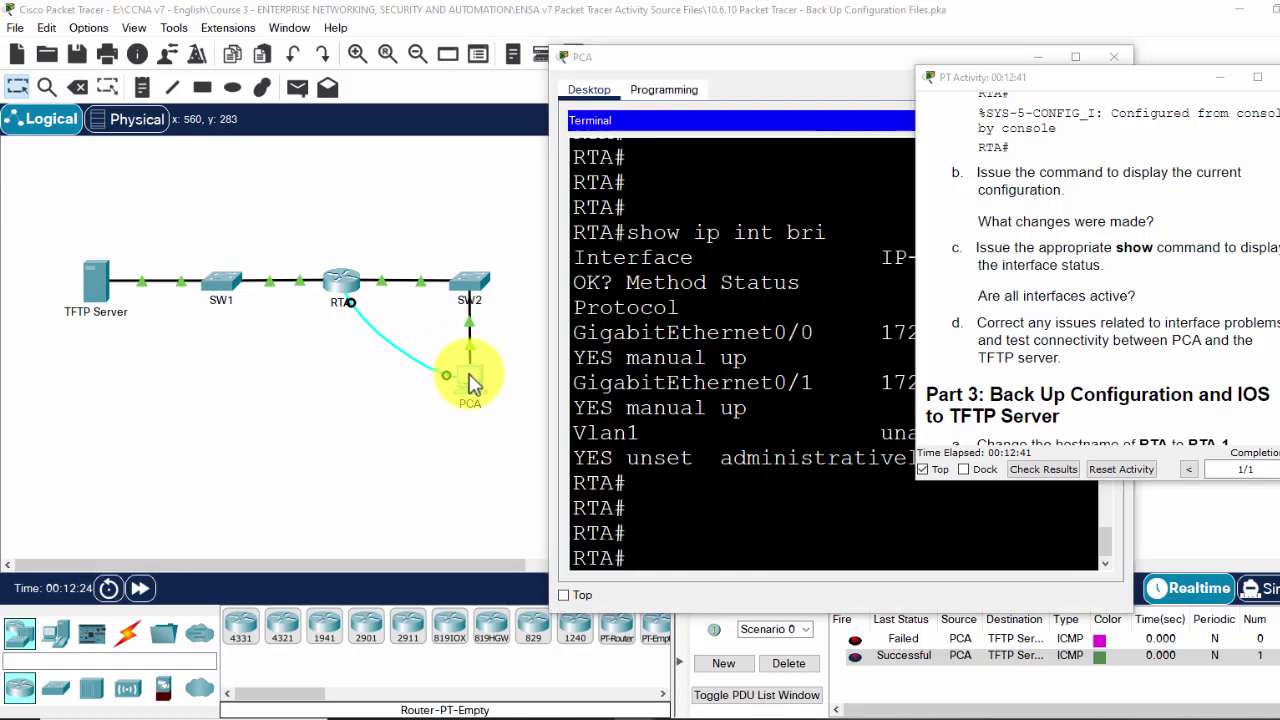
{"action": "left_click_drag", "start_coordinate": [752, 58], "coordinate": [344, 63]}
{"action": "left_click", "coordinate": [701, 129]}
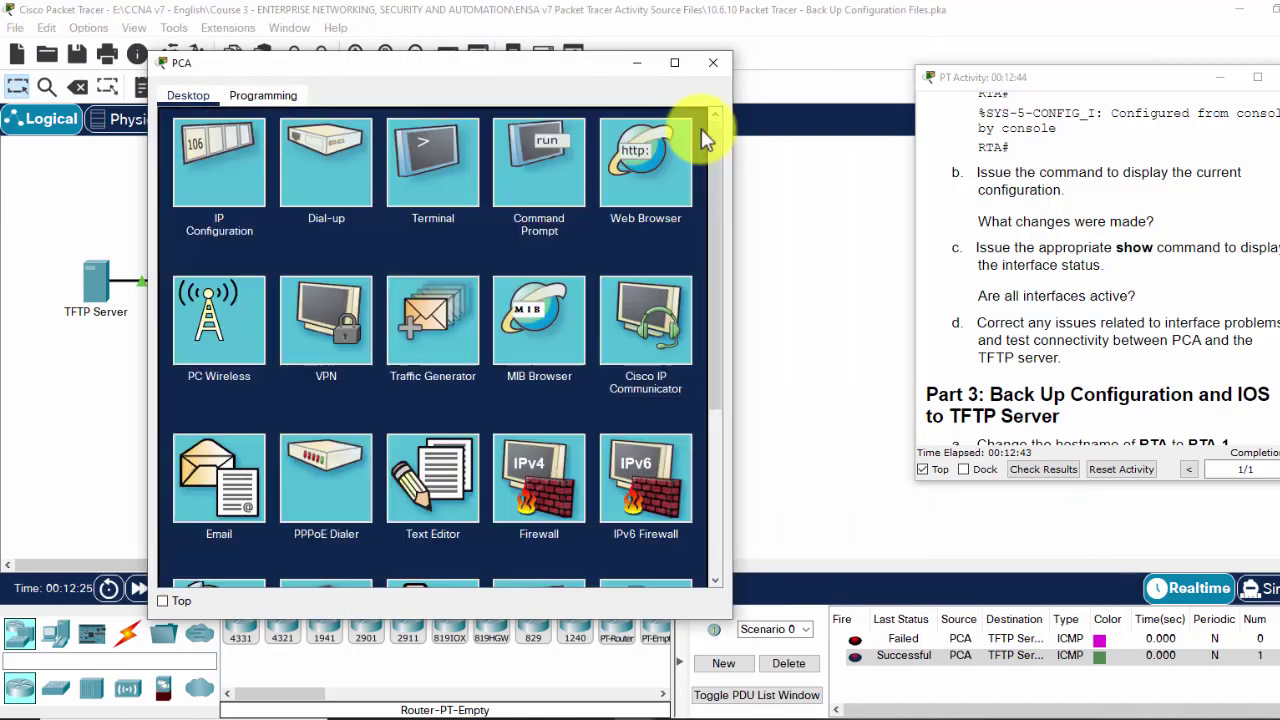
{"action": "left_click", "coordinate": [222, 204]}
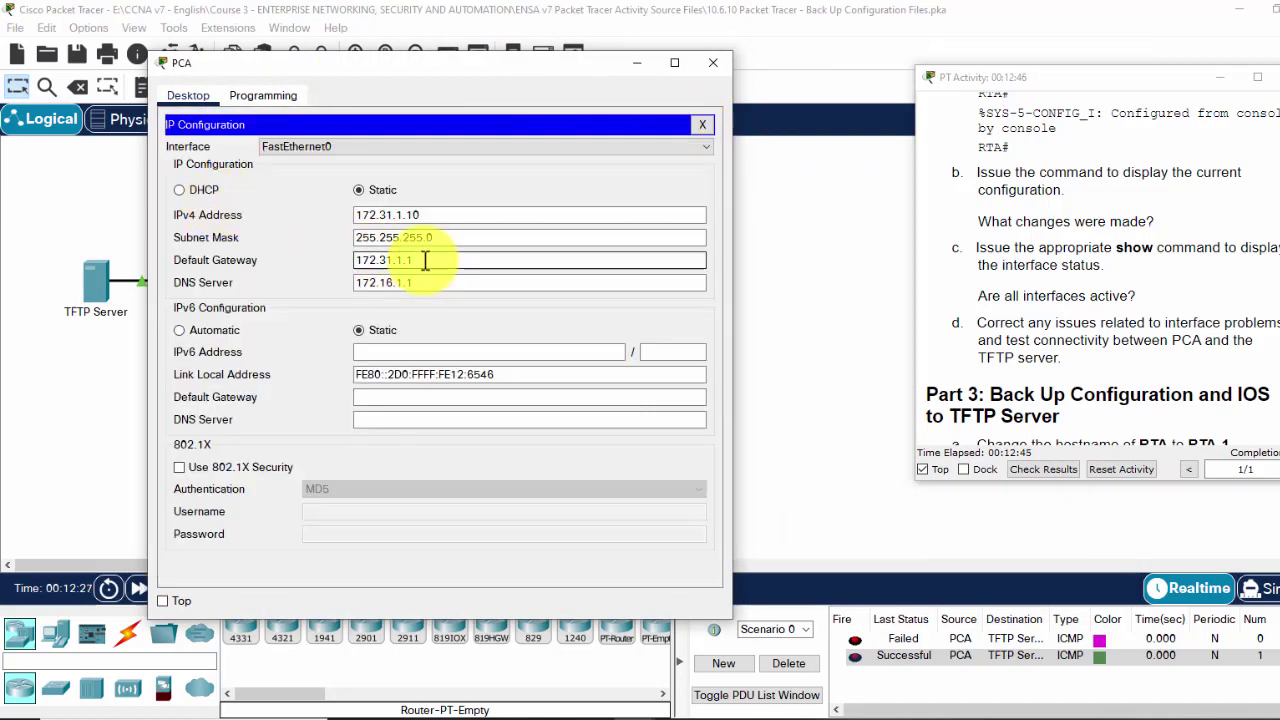
{"action": "left_click_drag", "start_coordinate": [425, 260], "coordinate": [350, 262]}
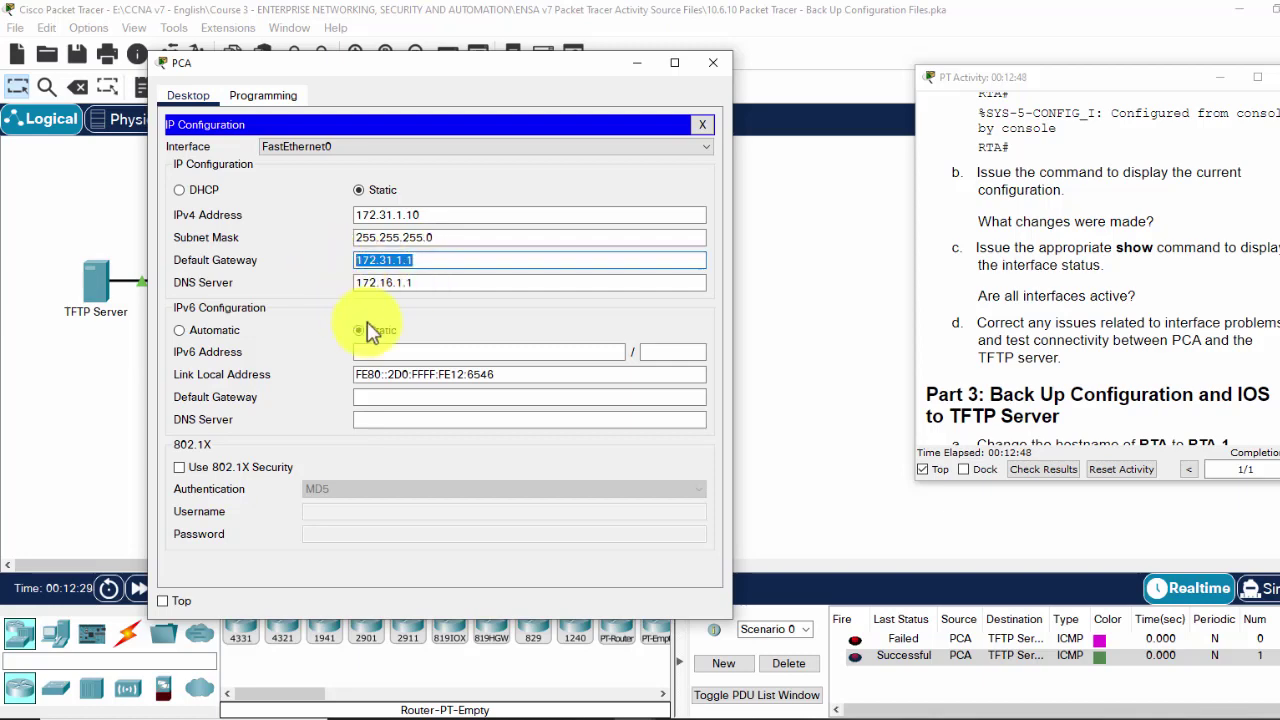
{"action": "left_click", "coordinate": [713, 62]}
Compare against RTA's interface address 172.16.1.1 in the show ip int bri output.
{"action": "left_click", "coordinate": [343, 286]}
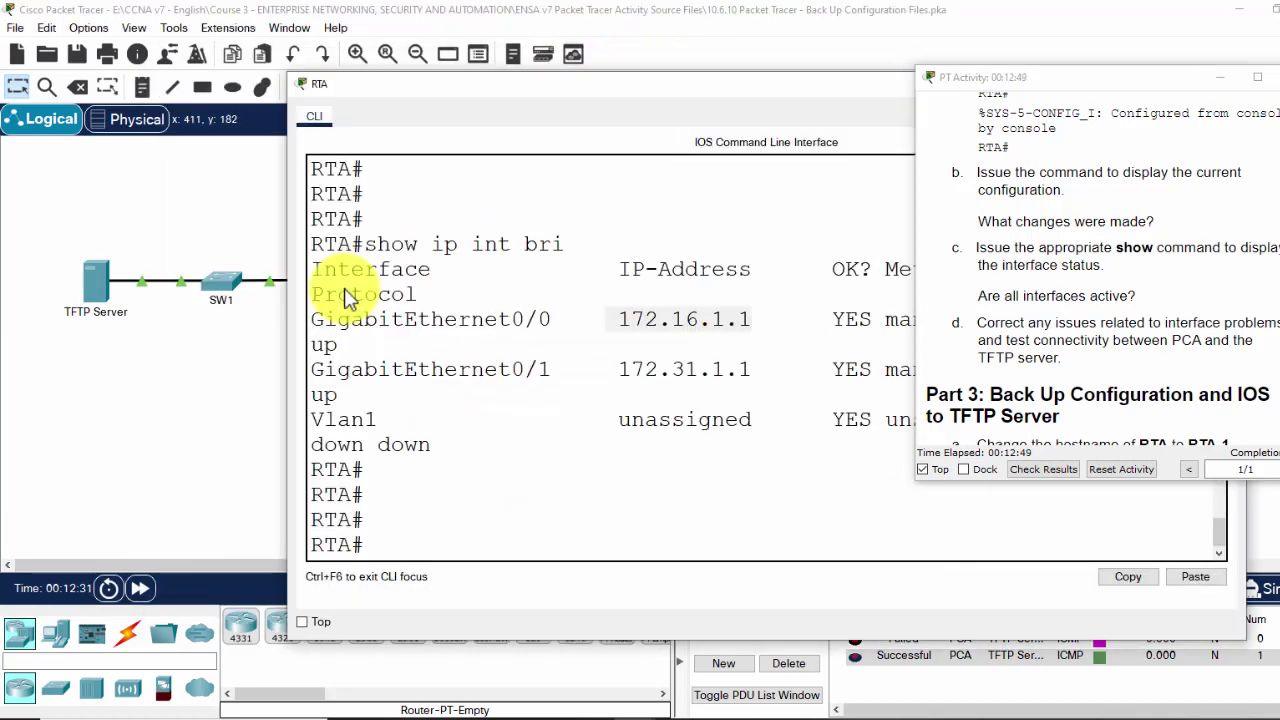
{"action": "left_click_drag", "start_coordinate": [752, 319], "coordinate": [606, 319]}
{"action": "left_click", "coordinate": [729, 371]}
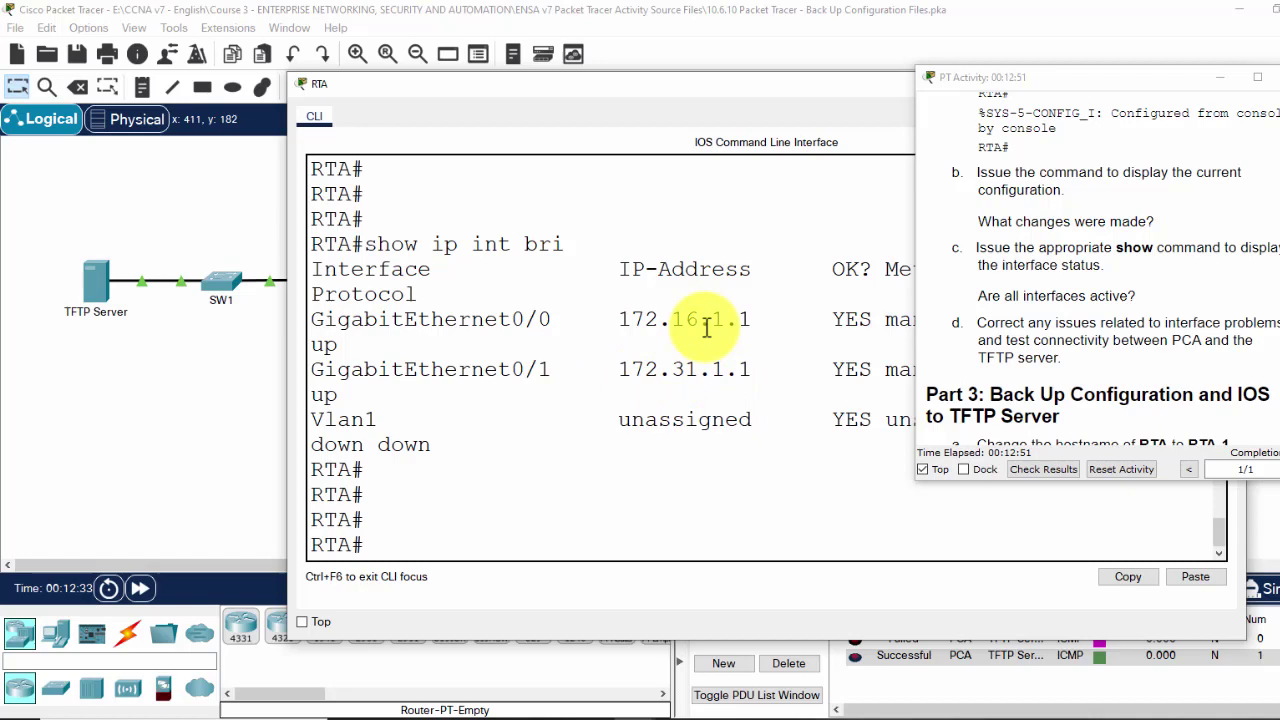
{"action": "scroll", "coordinate": [1100, 330], "scroll_direction": "up", "scroll_amount": 3}
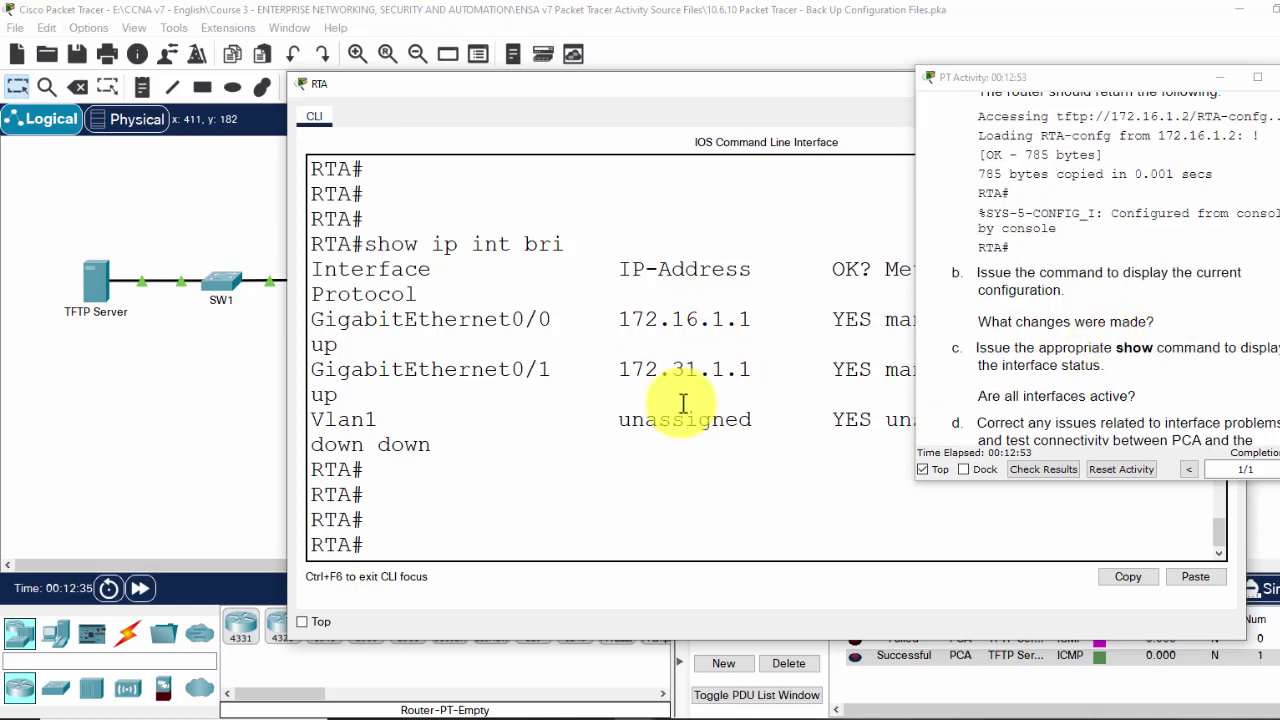
Add a simple PDU from PCA to the TFTP Server and confirm it is Successful.
{"action": "left_click", "coordinate": [223, 350]}
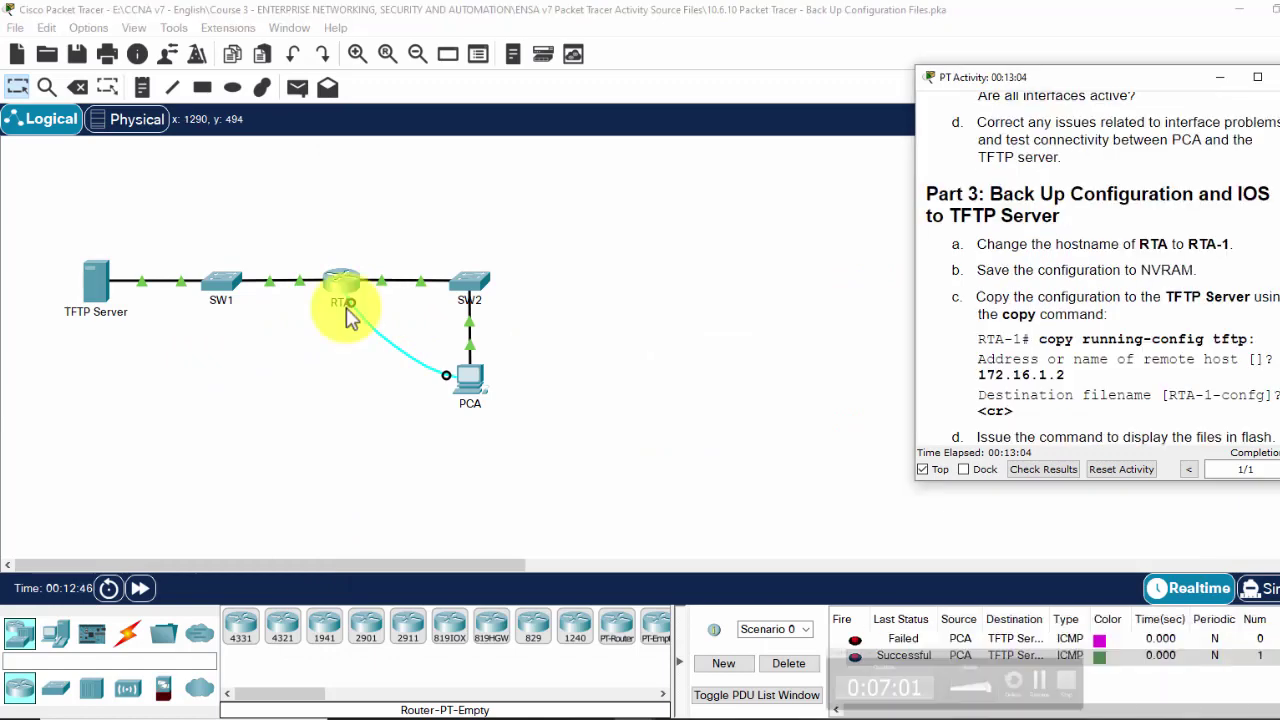
{"action": "left_click", "coordinate": [288, 86]}
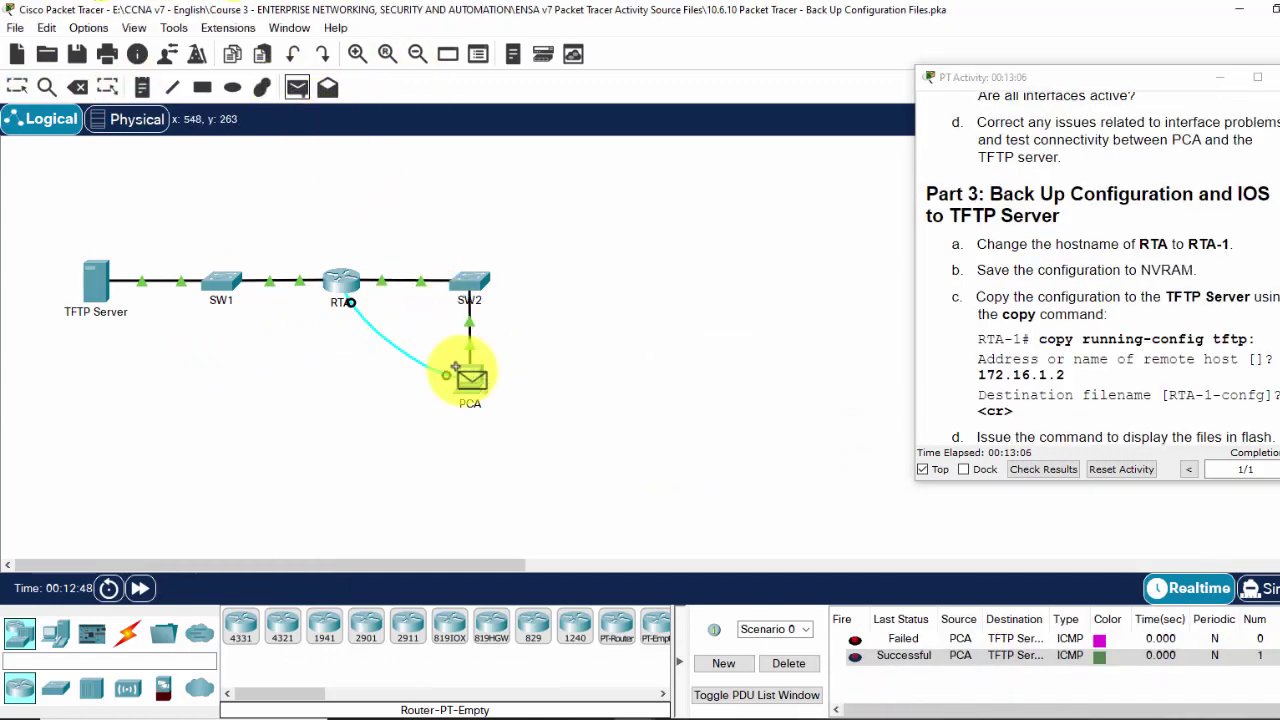
{"action": "left_click", "coordinate": [462, 372]}
{"action": "left_click", "coordinate": [107, 287]}
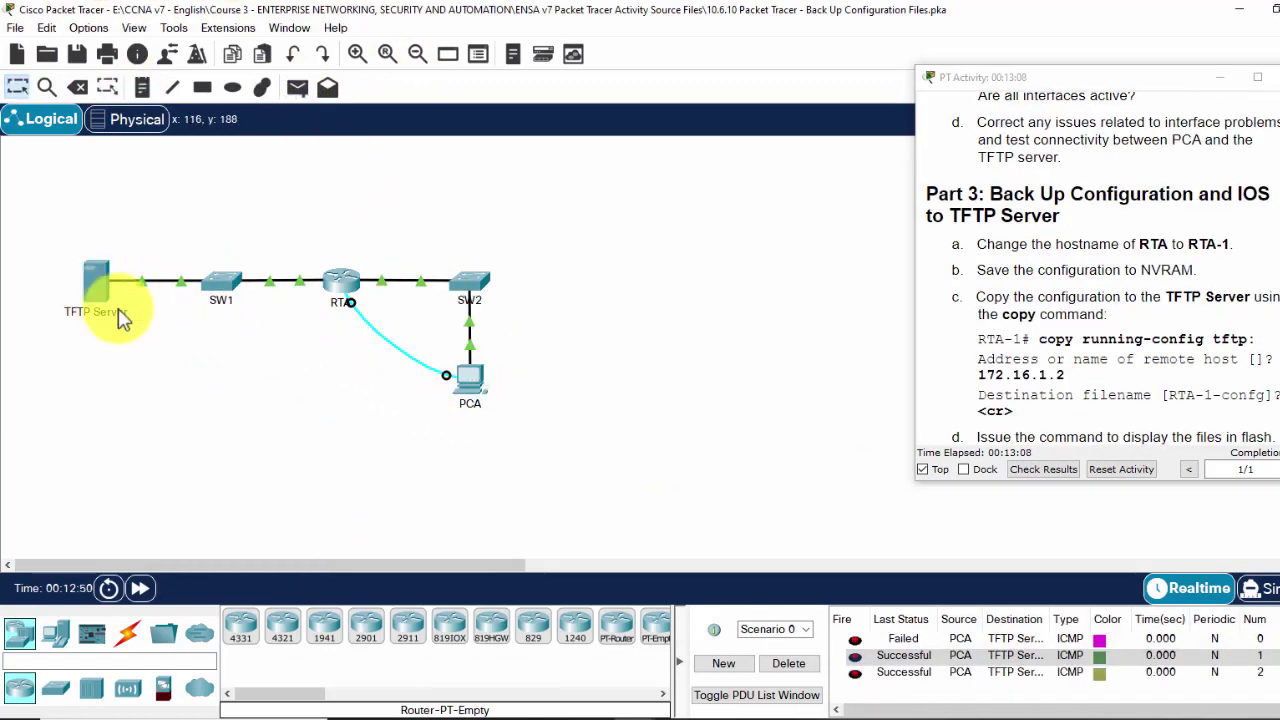
{"action": "left_click", "coordinate": [948, 672]}
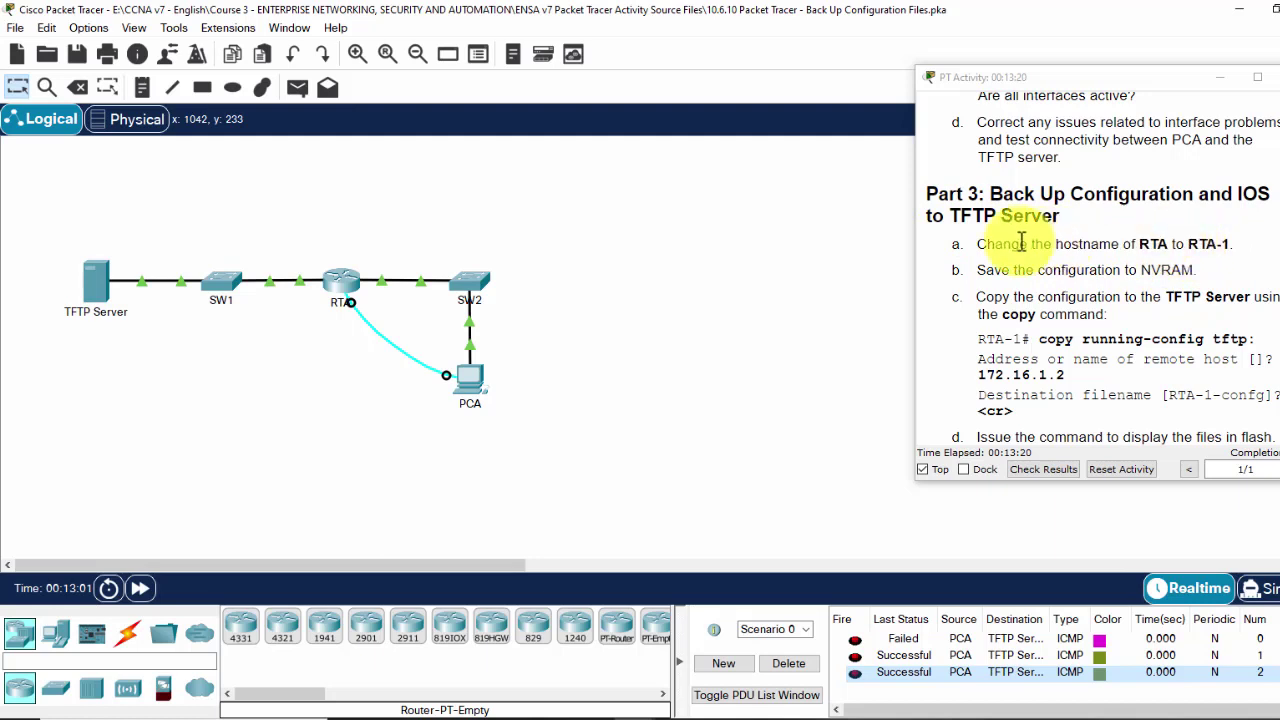
{"action": "left_click_drag", "start_coordinate": [985, 244], "coordinate": [1198, 246]}
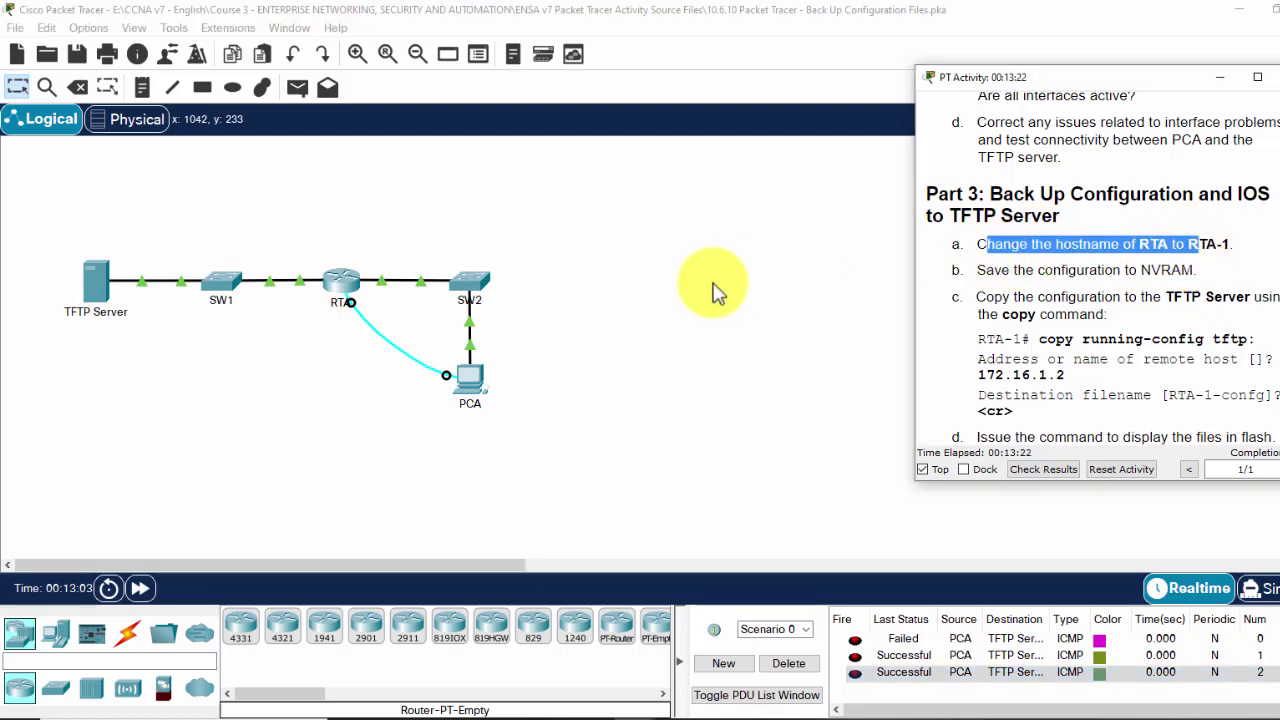
{"action": "left_click", "coordinate": [343, 284]}
Enter global configuration mode with conf t and set the hostname to RTA-1.
{"action": "key", "text": "Return"}
{"action": "key", "text": "Return"}
{"action": "key", "text": "Return"}
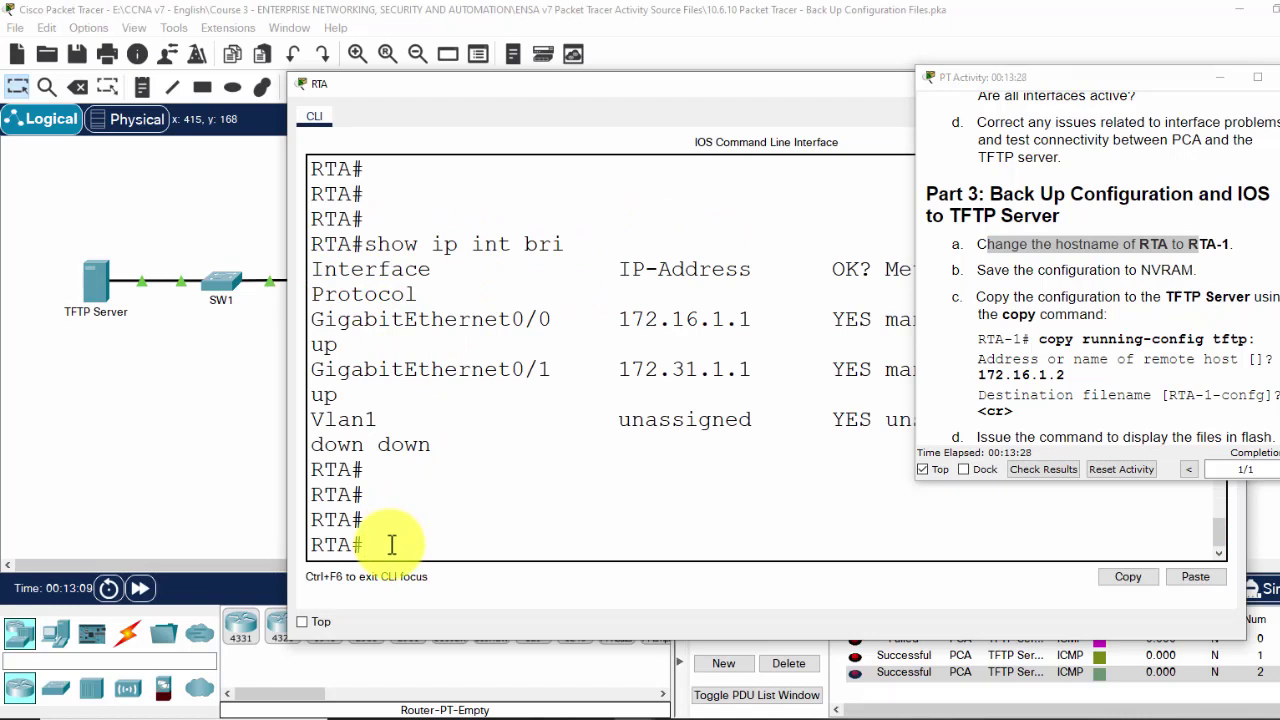
{"action": "type", "text": "conf t"}
{"action": "key", "text": "Return"}
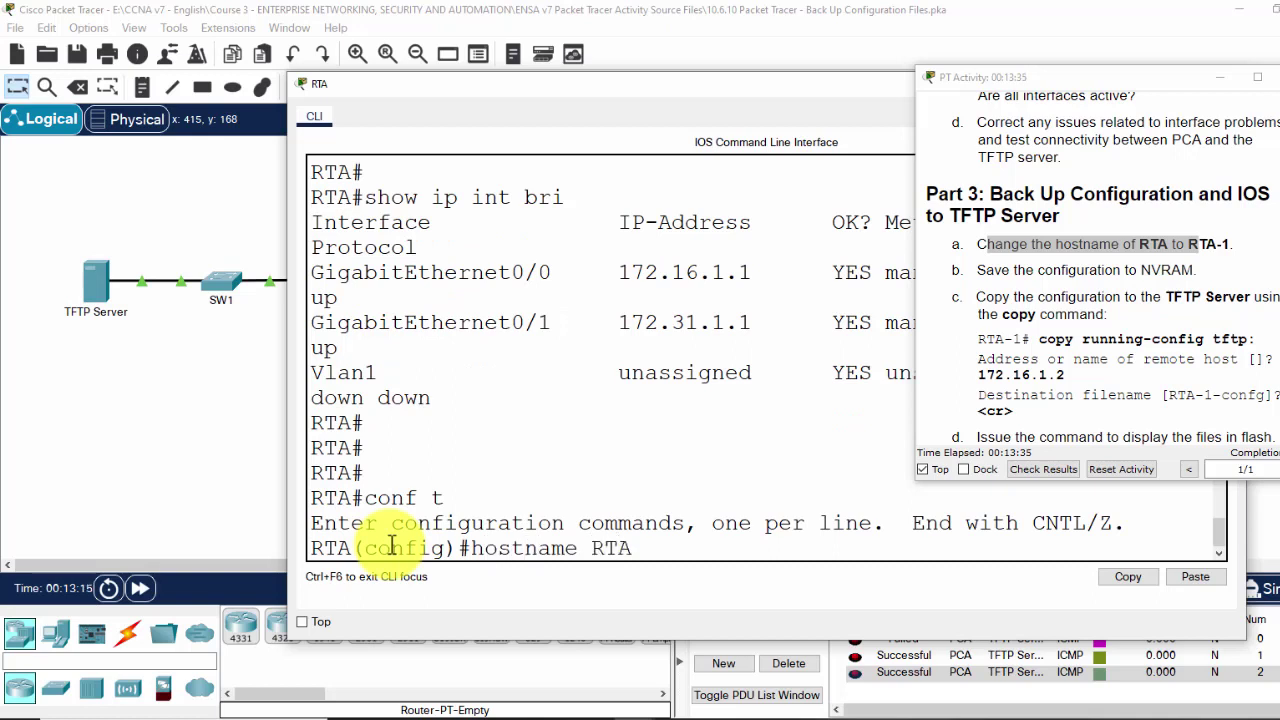
{"action": "key", "text": "Return"}
{"action": "key", "text": "Return"}
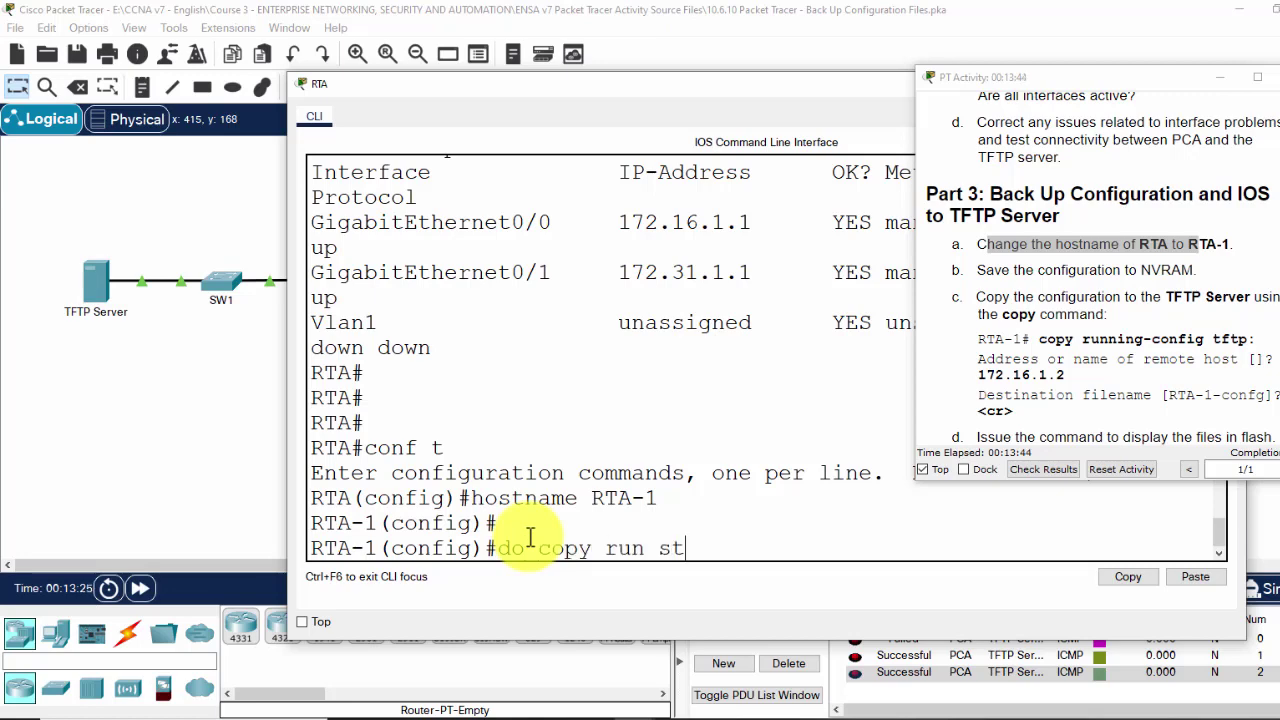
Save the running configuration to startup-config and review the copy-to-TFTP instruction.
{"action": "type", "text": "t"}
{"action": "key", "text": "Return"}
{"action": "key", "text": "Return"}
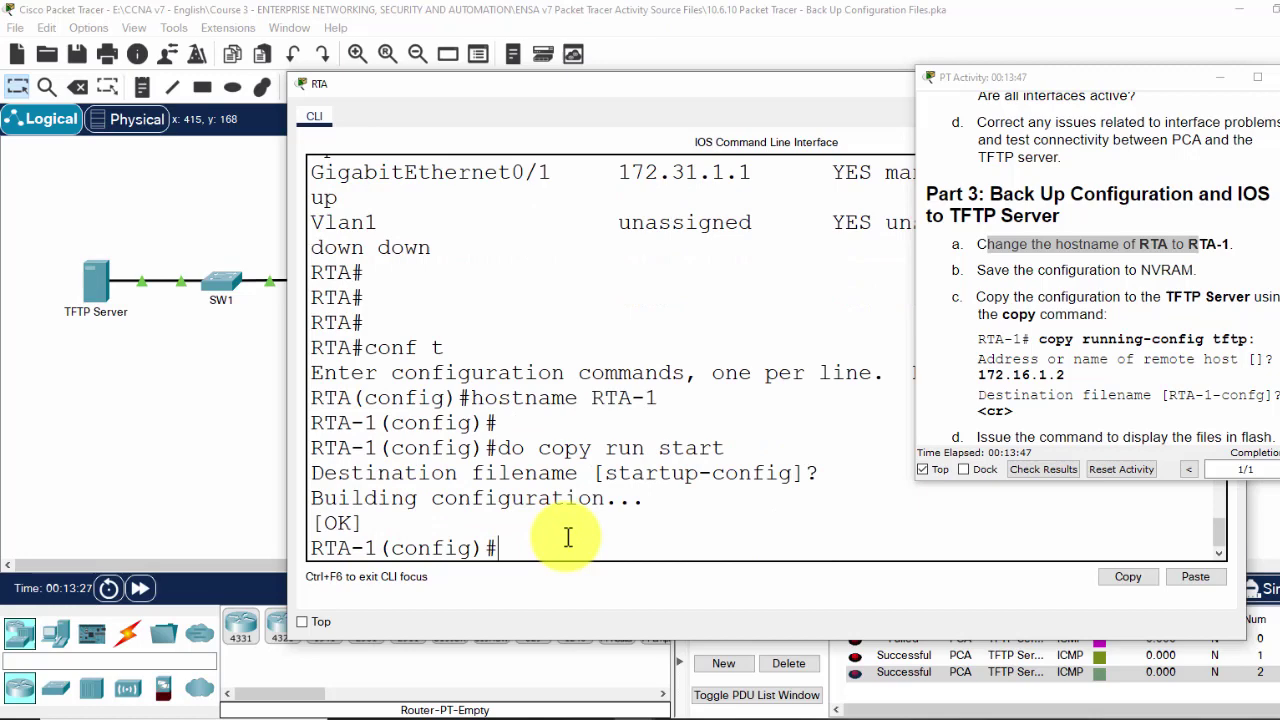
{"action": "scroll", "coordinate": [1066, 372], "scroll_direction": "down", "scroll_amount": 3}
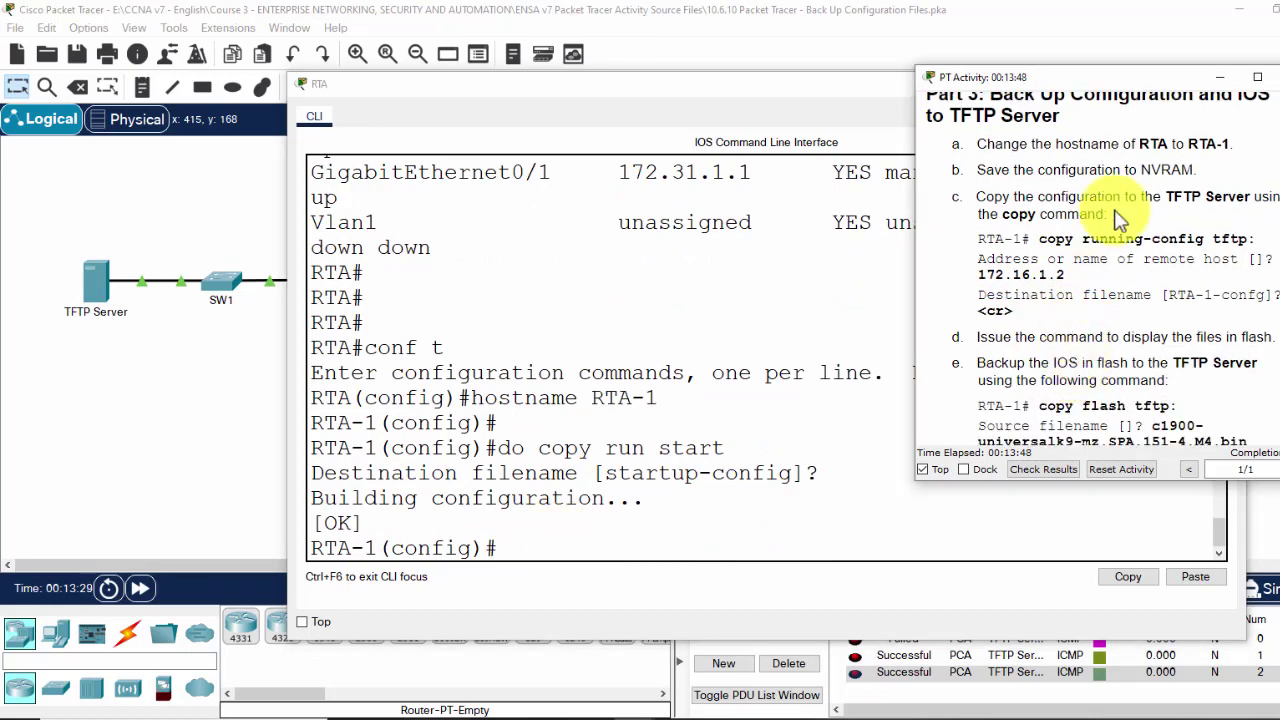
{"action": "left_click_drag", "start_coordinate": [975, 196], "coordinate": [1132, 220]}
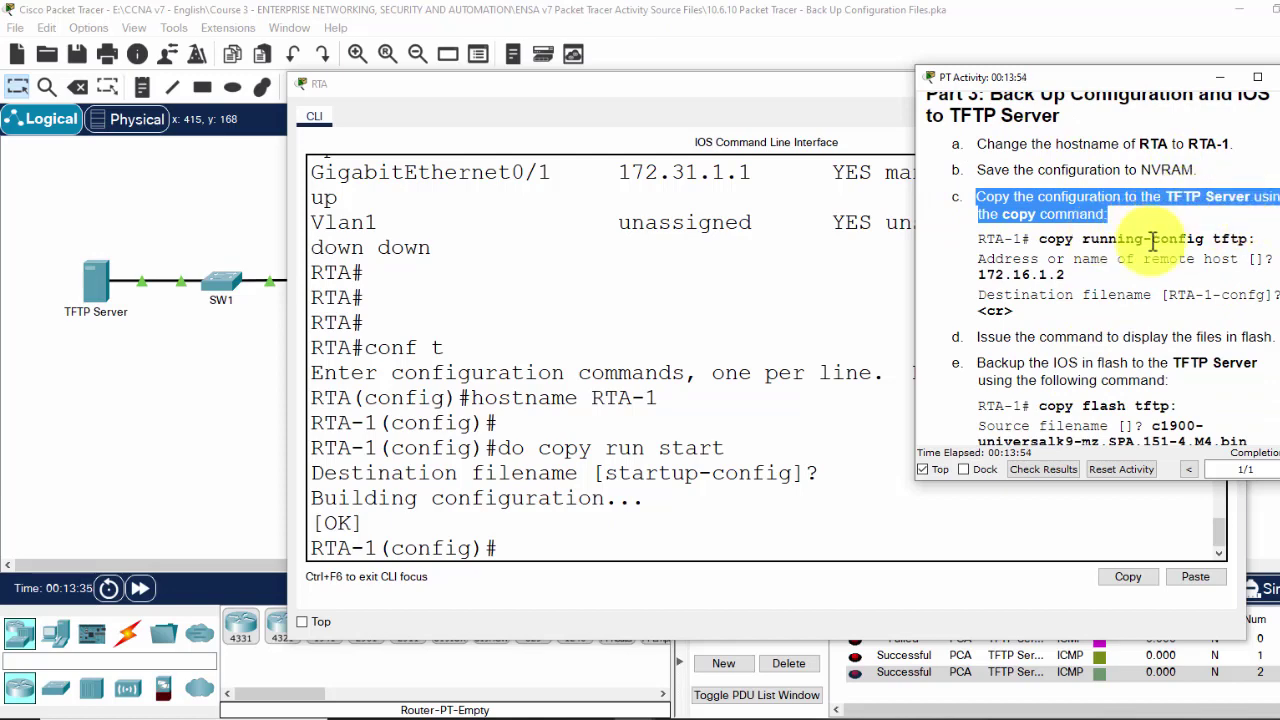
{"action": "left_click_drag", "start_coordinate": [1040, 240], "coordinate": [1254, 243]}
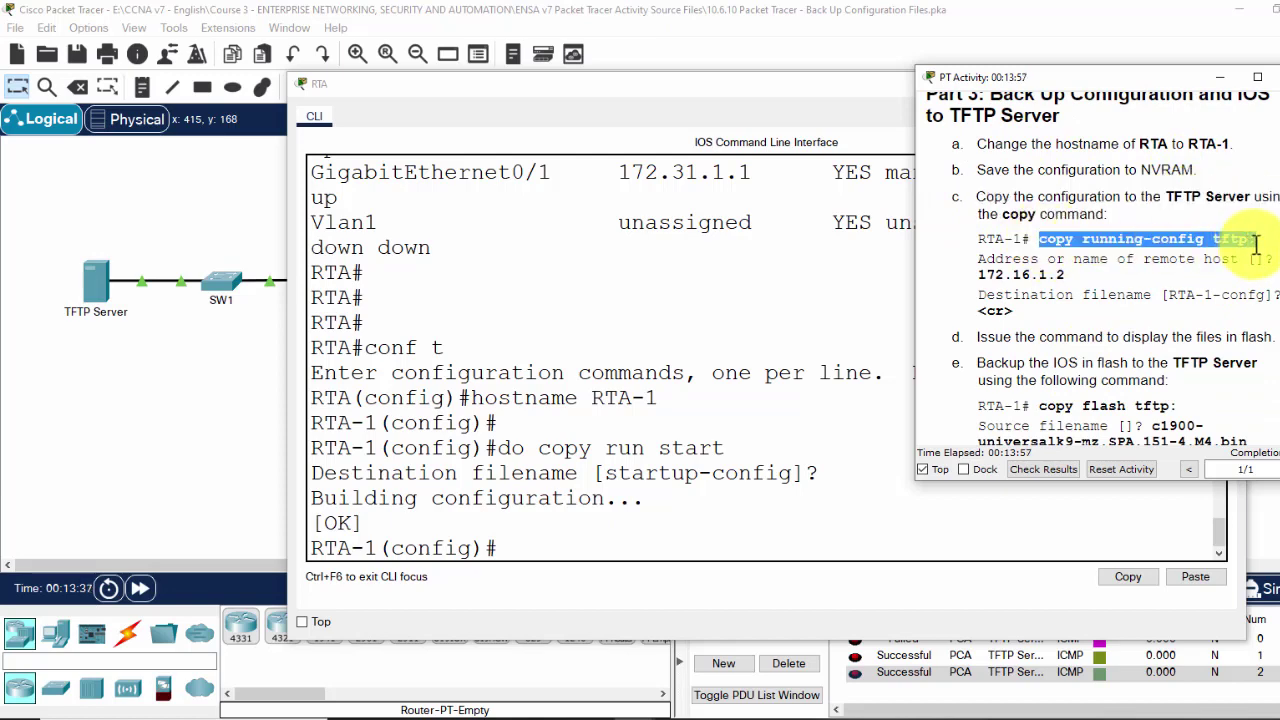
{"action": "left_click", "coordinate": [496, 546]}
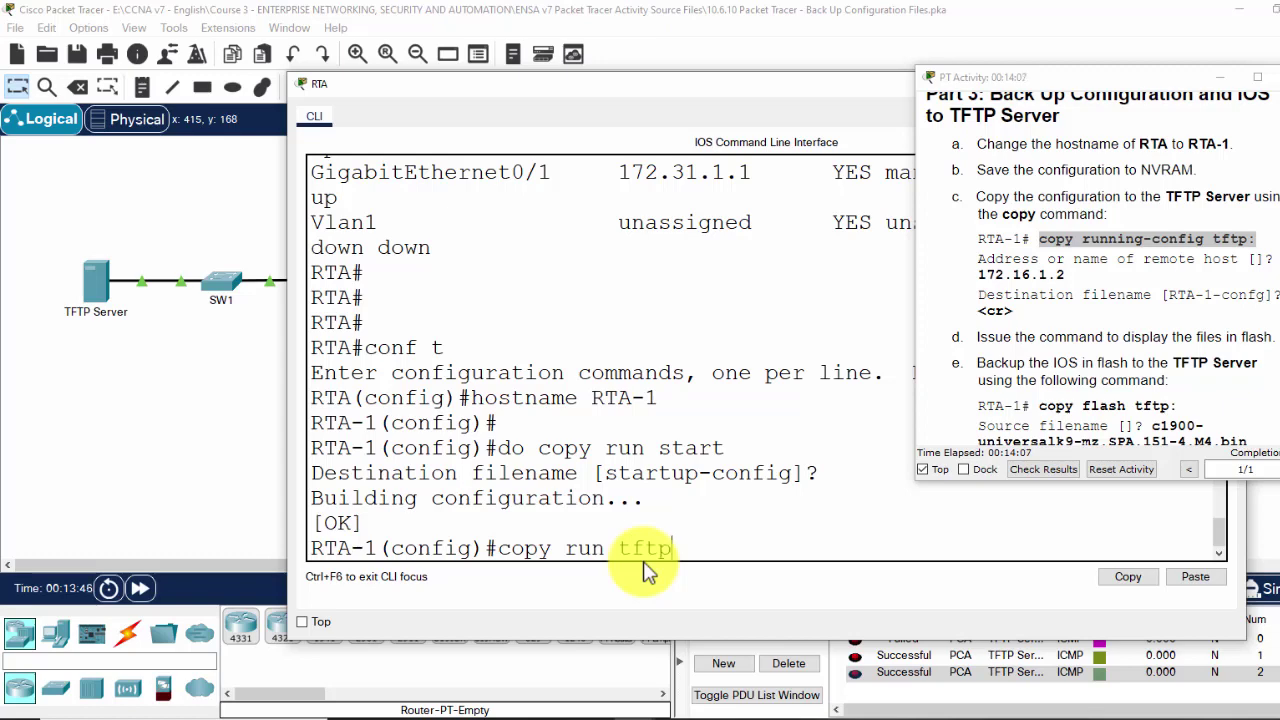
Run do copy run tftp to 172.16.1.2, keeping the default filename RTA-1-confg.
{"action": "key", "text": "Return"}
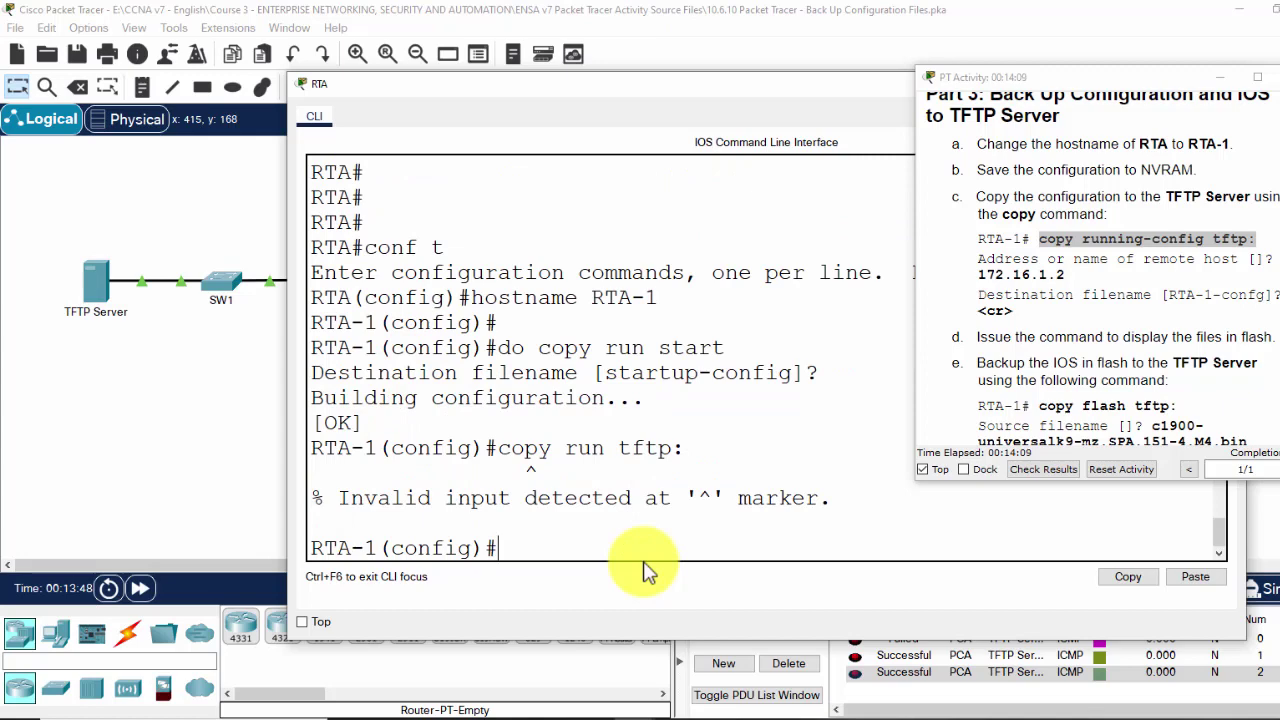
{"action": "key", "text": "Up"}
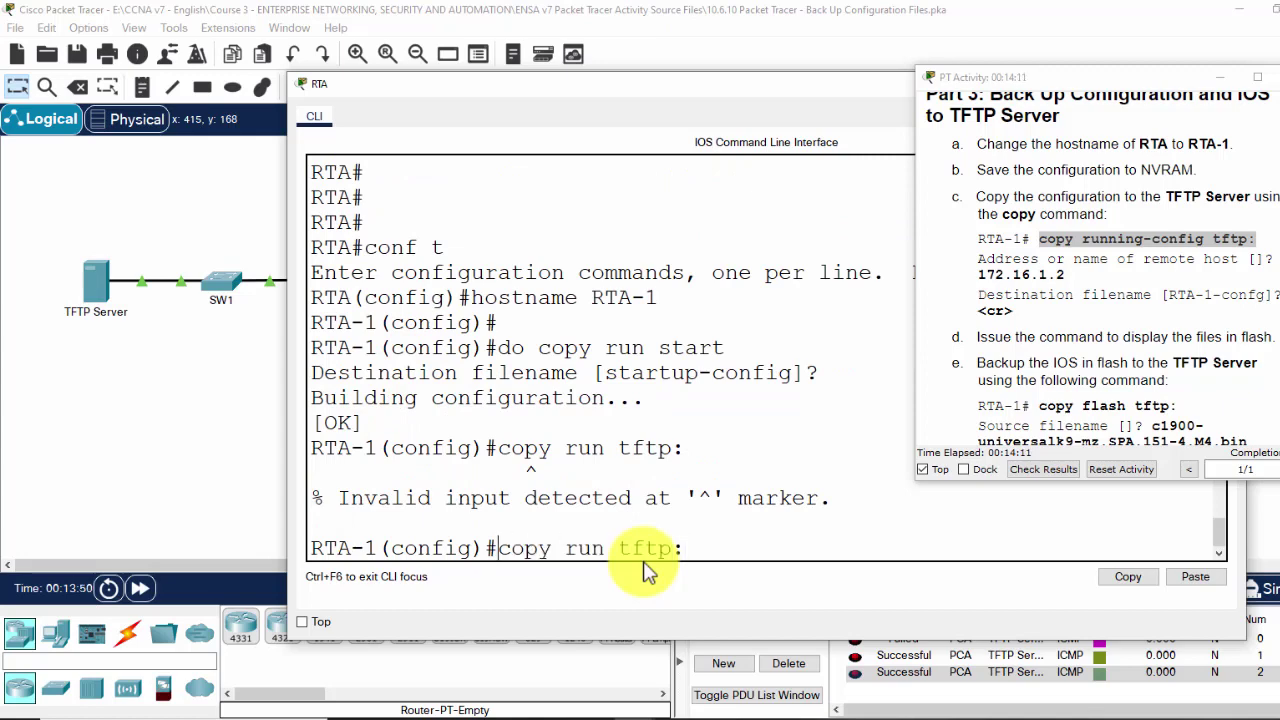
{"action": "key", "text": "ctrl+a"}
{"action": "type", "text": "do"}
{"action": "key", "text": "Return"}
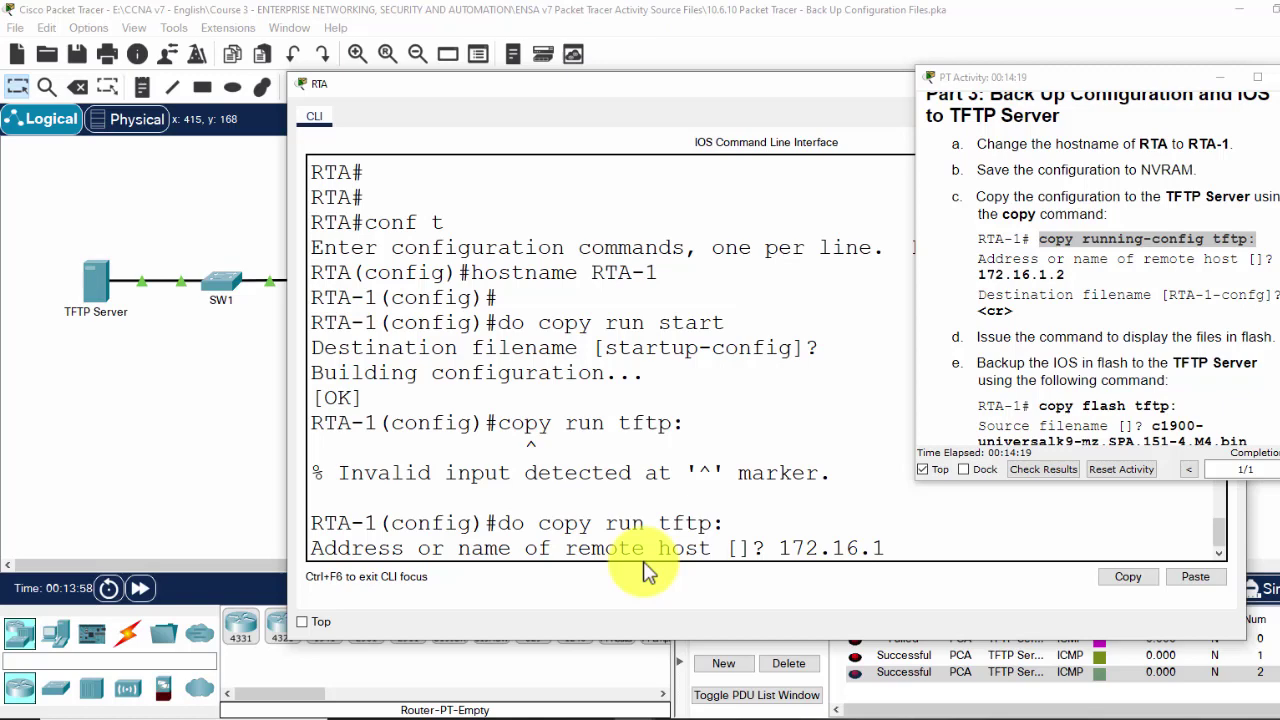
{"action": "type", "text": "172.16.1.2"}
{"action": "key", "text": "Return"}
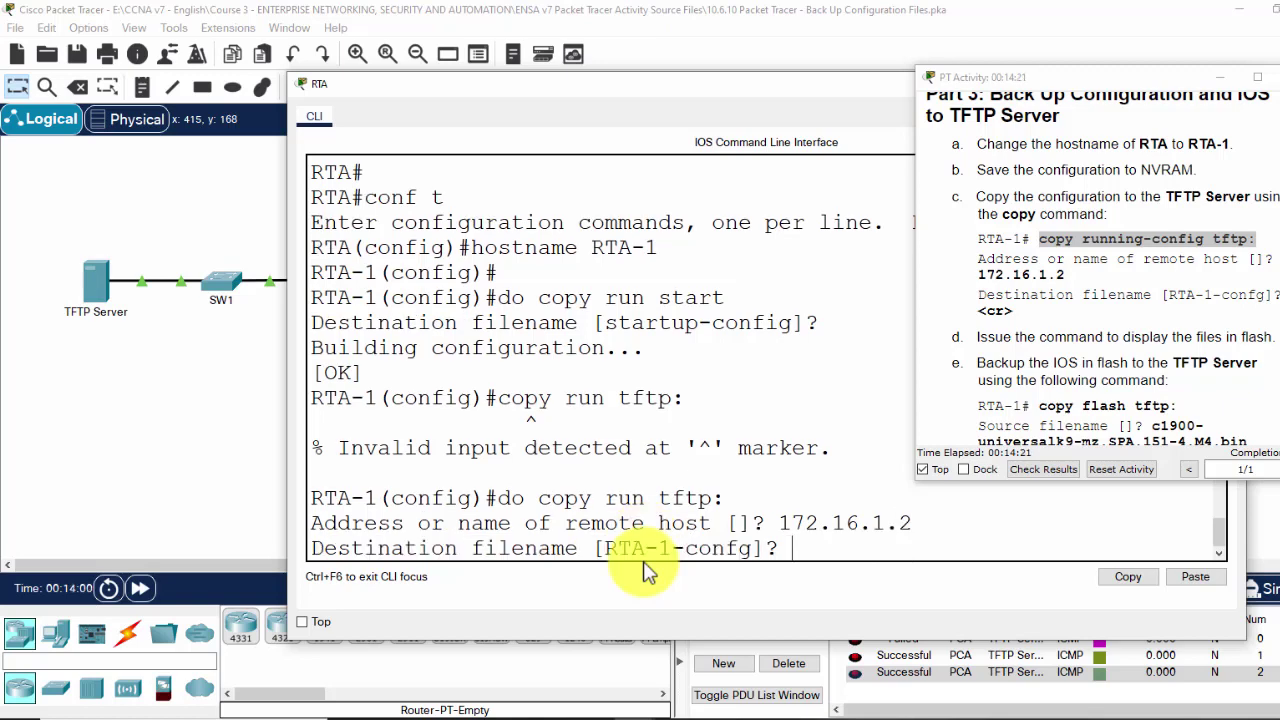
{"action": "key", "text": "Return"}
{"action": "key", "text": "Return"}
{"action": "key", "text": "Return"}
{"action": "key", "text": "Return"}
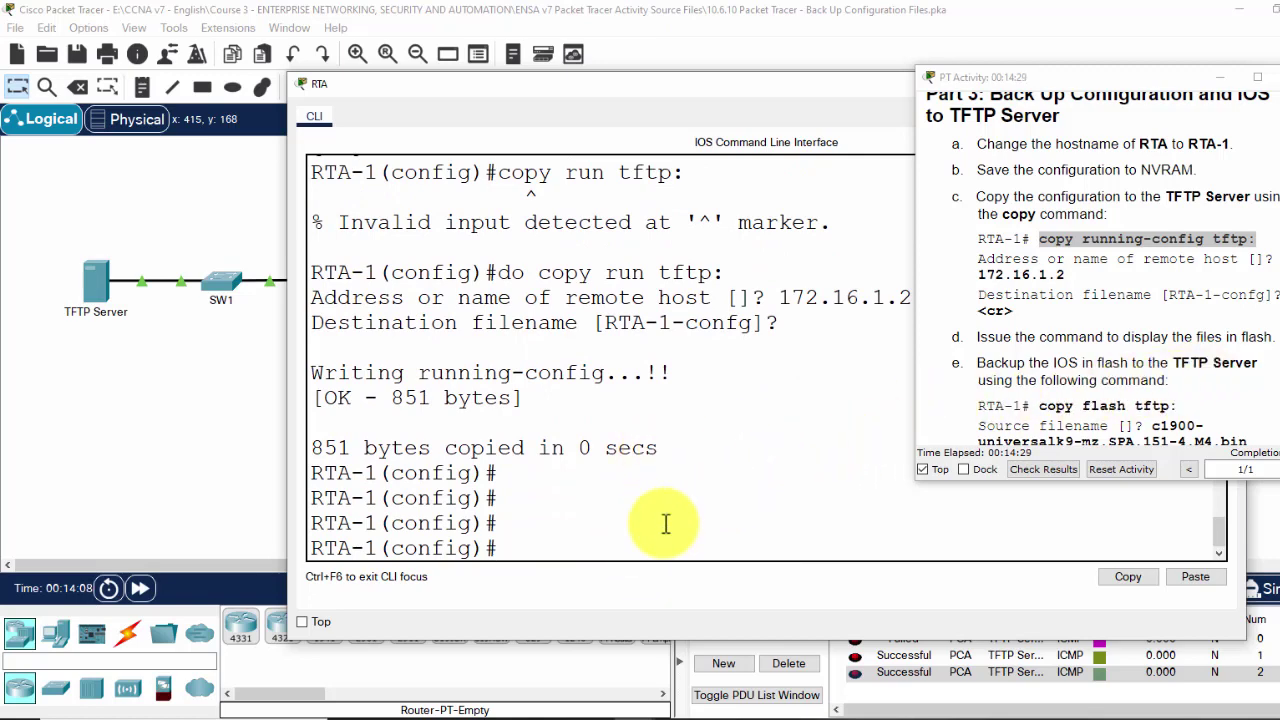
{"action": "left_click_drag", "start_coordinate": [966, 337], "coordinate": [1275, 336]}
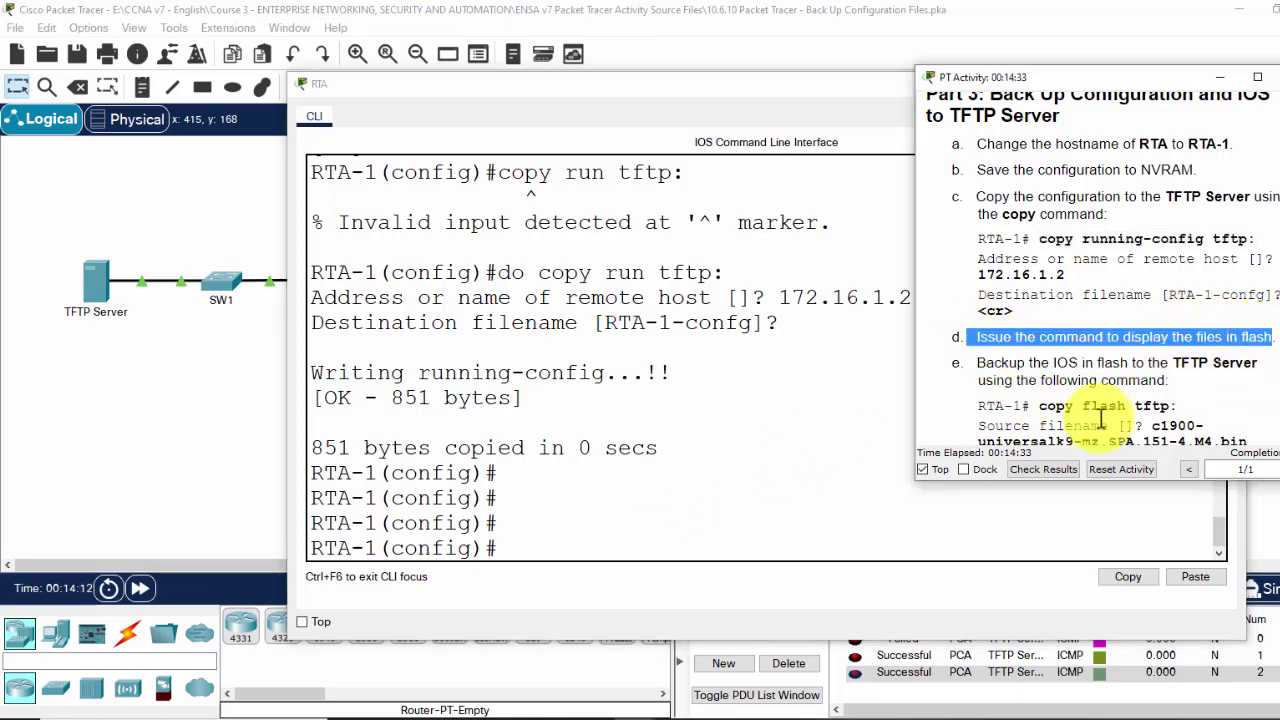
Exit configuration mode and run show flash on RTA-1.
{"action": "left_click", "coordinate": [535, 557]}
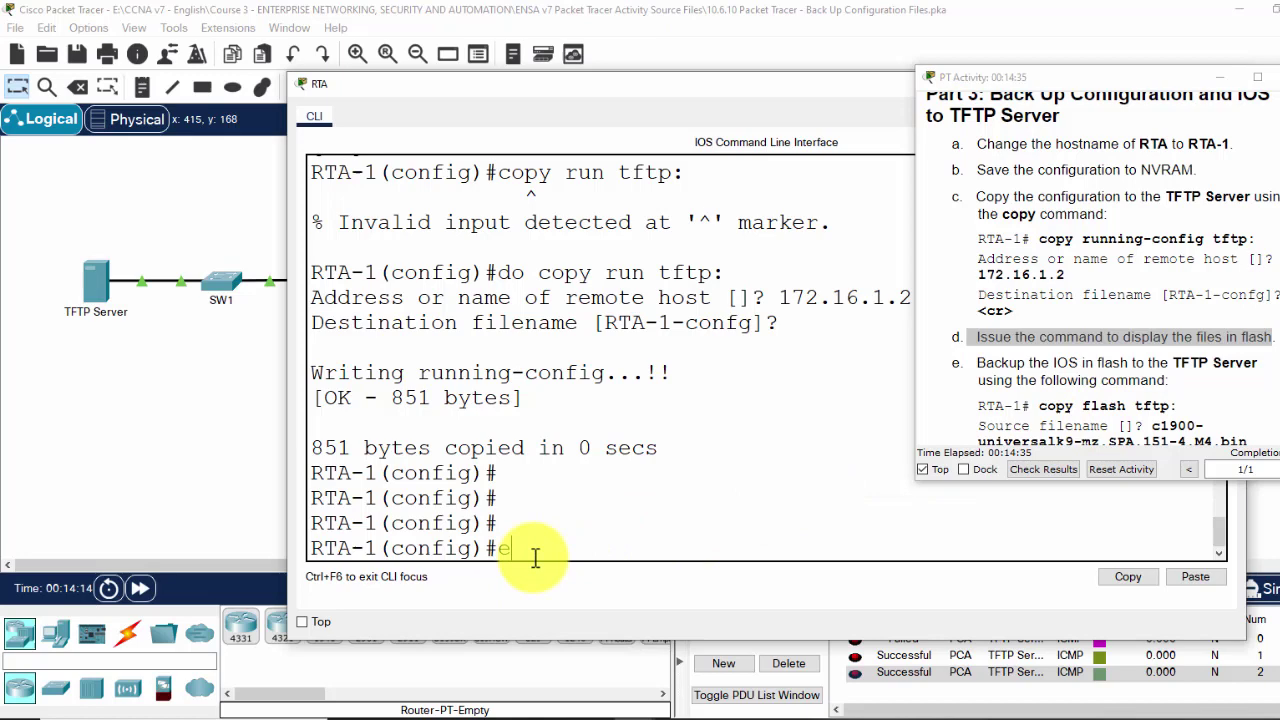
{"action": "type", "text": "exit"}
{"action": "key", "text": "Return"}
{"action": "key", "text": "Return"}
{"action": "key", "text": "Return"}
{"action": "key", "text": "Return"}
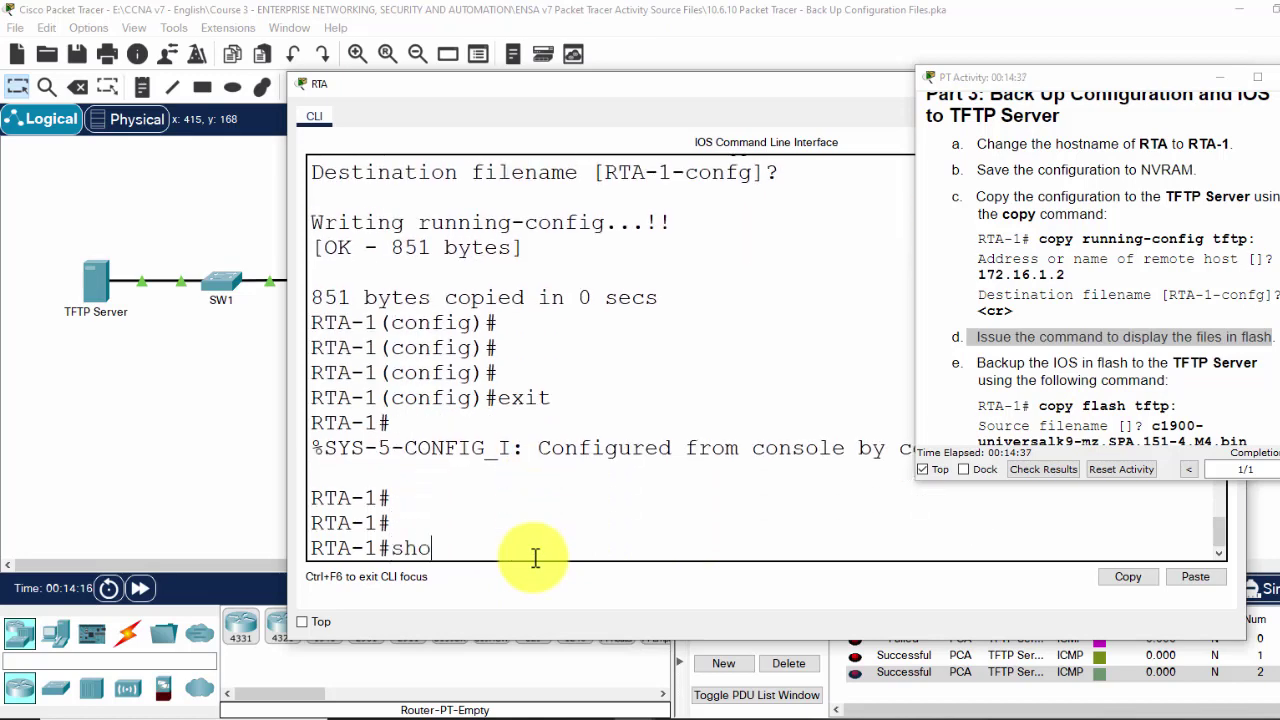
{"action": "type", "text": "show flash"}
{"action": "key", "text": "Return"}
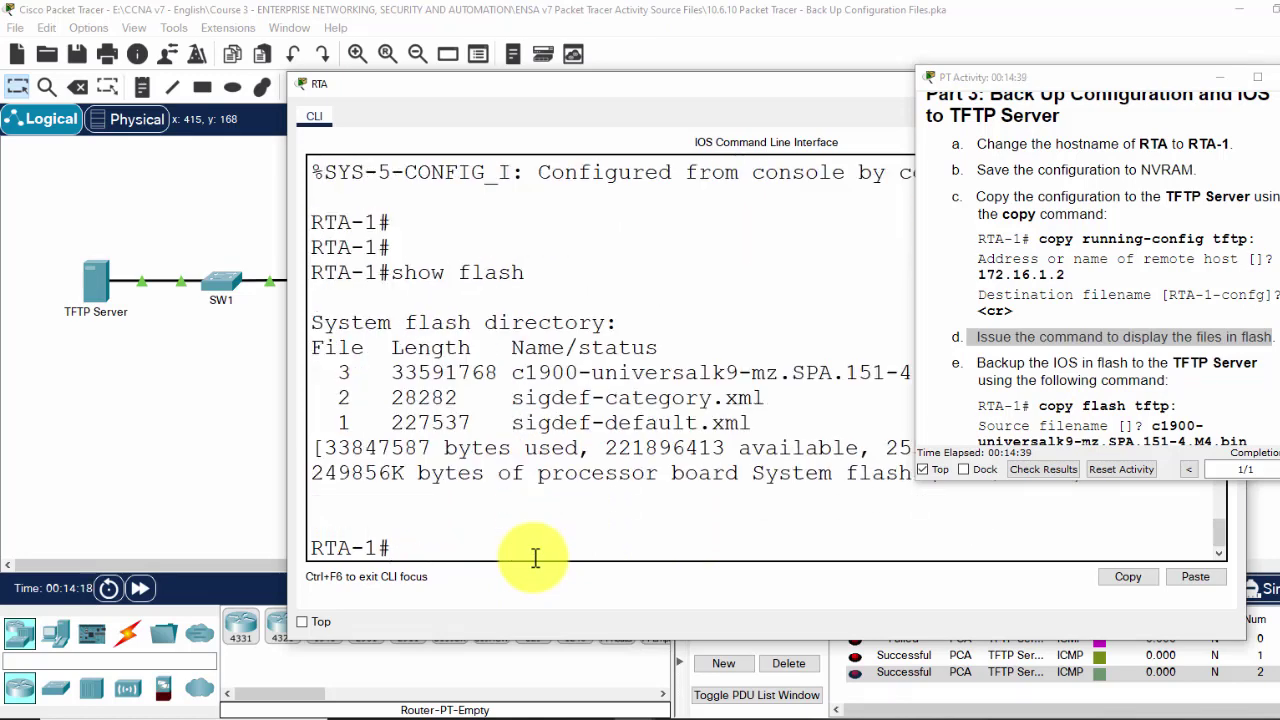
Select and copy the IOS image name c1900-universalk9-mz.SPA.151-4.M4.bin.
{"action": "left_click_drag", "start_coordinate": [650, 84], "coordinate": [410, 81]}
{"action": "left_click_drag", "start_coordinate": [277, 371], "coordinate": [826, 374]}
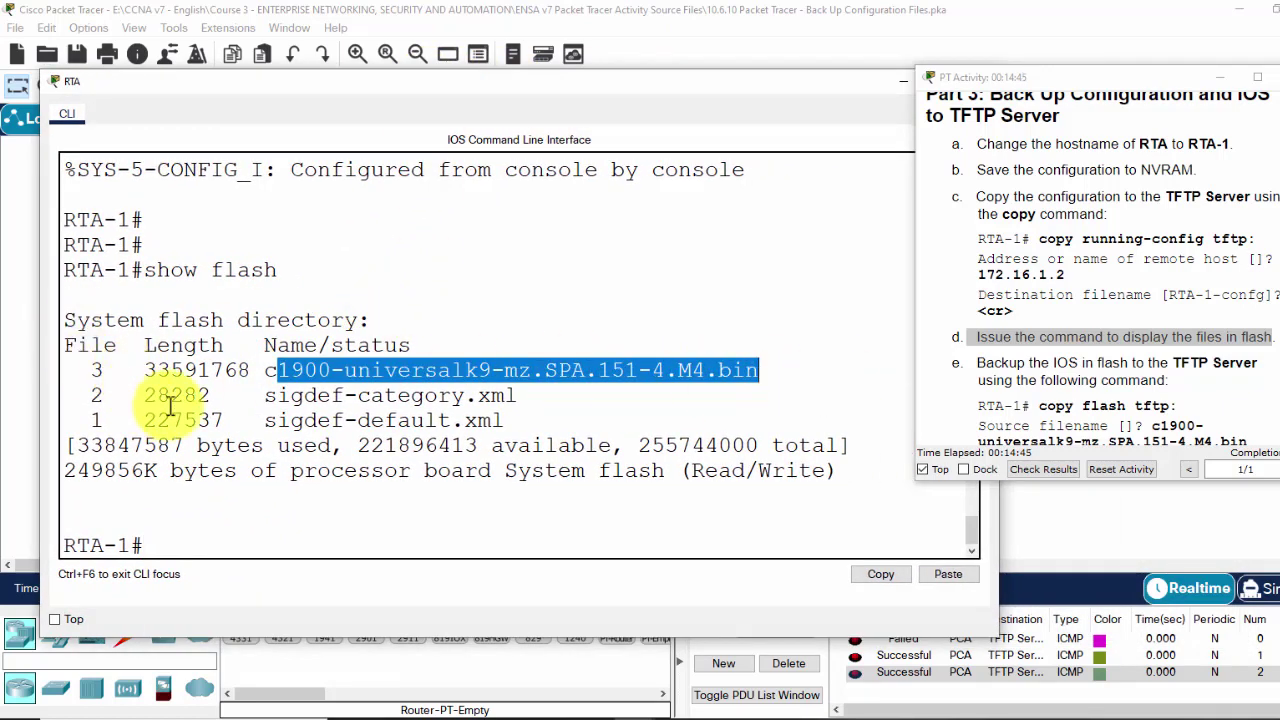
{"action": "left_click", "coordinate": [300, 377]}
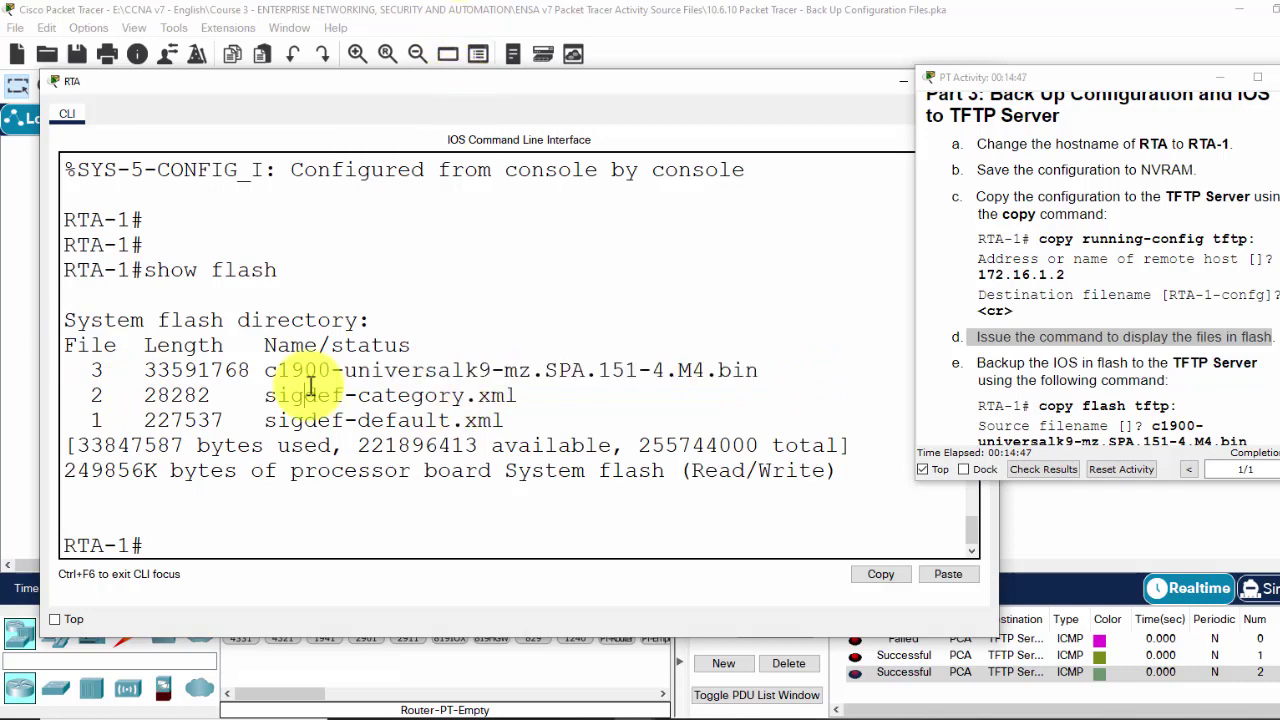
{"action": "left_click_drag", "start_coordinate": [270, 372], "coordinate": [745, 366]}
{"action": "left_click", "coordinate": [1126, 362]}
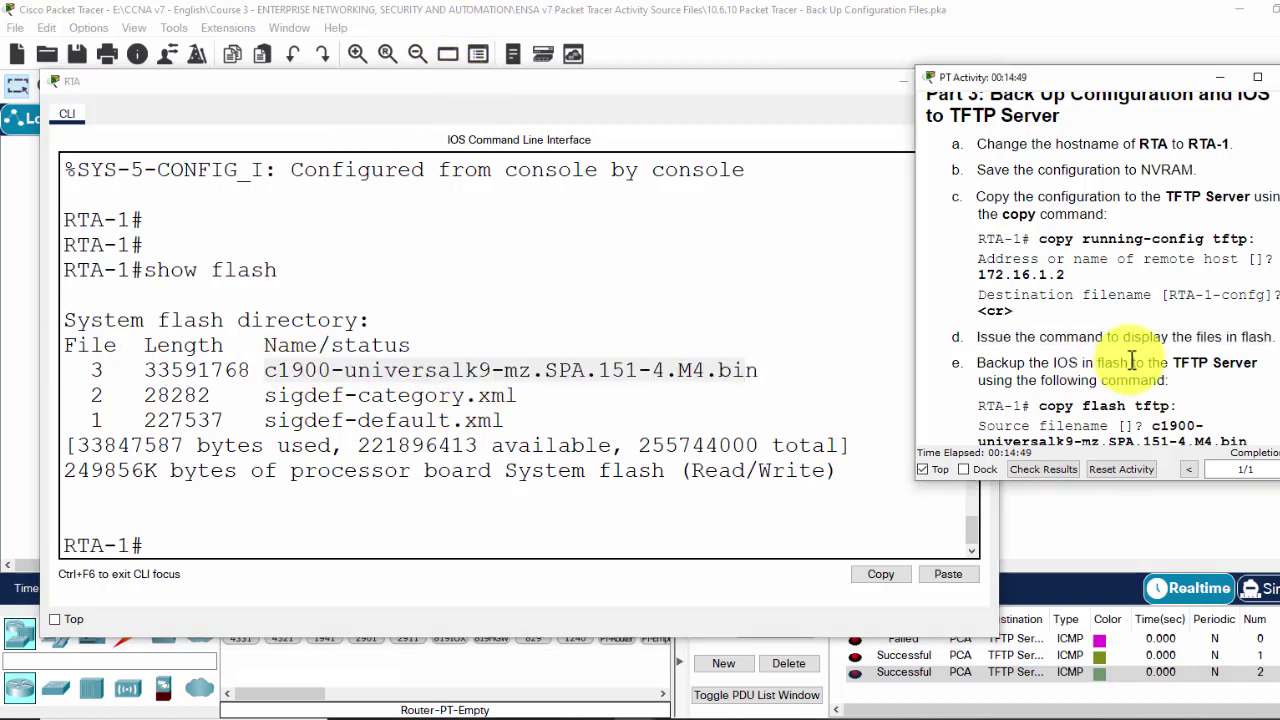
{"action": "scroll", "coordinate": [1075, 358], "scroll_direction": "down", "scroll_amount": 1}
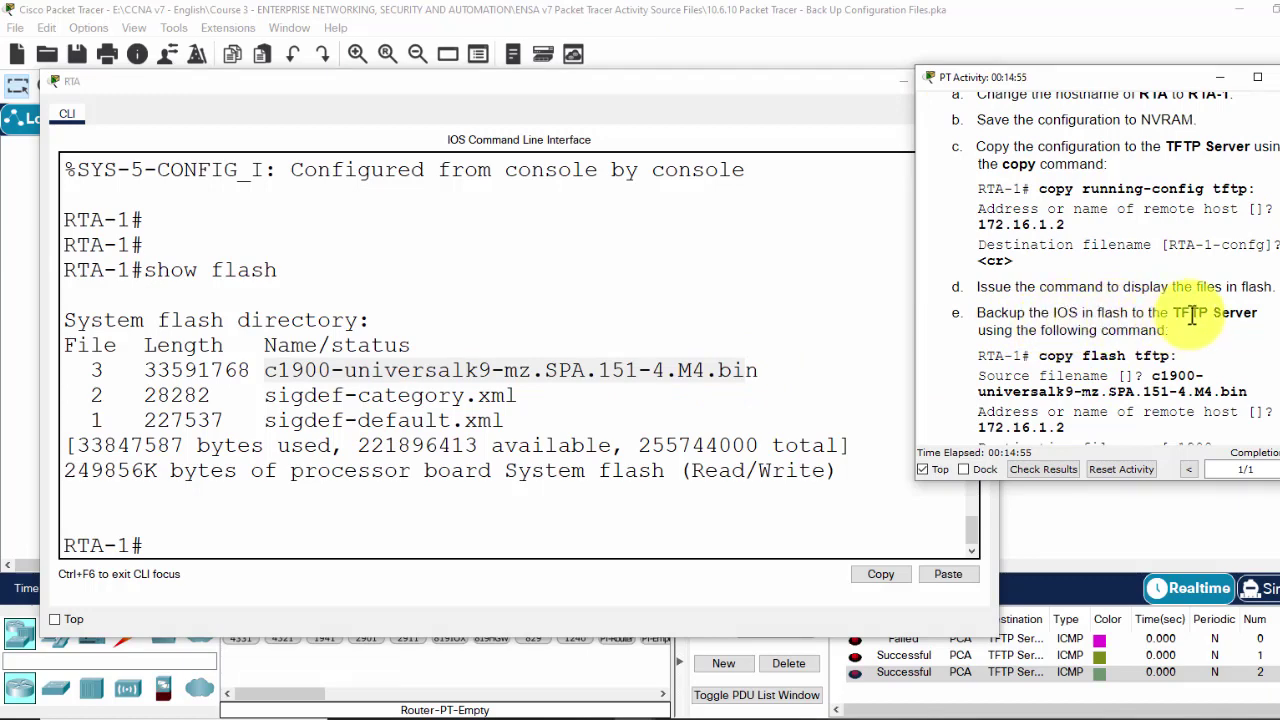
{"action": "left_click", "coordinate": [270, 374]}
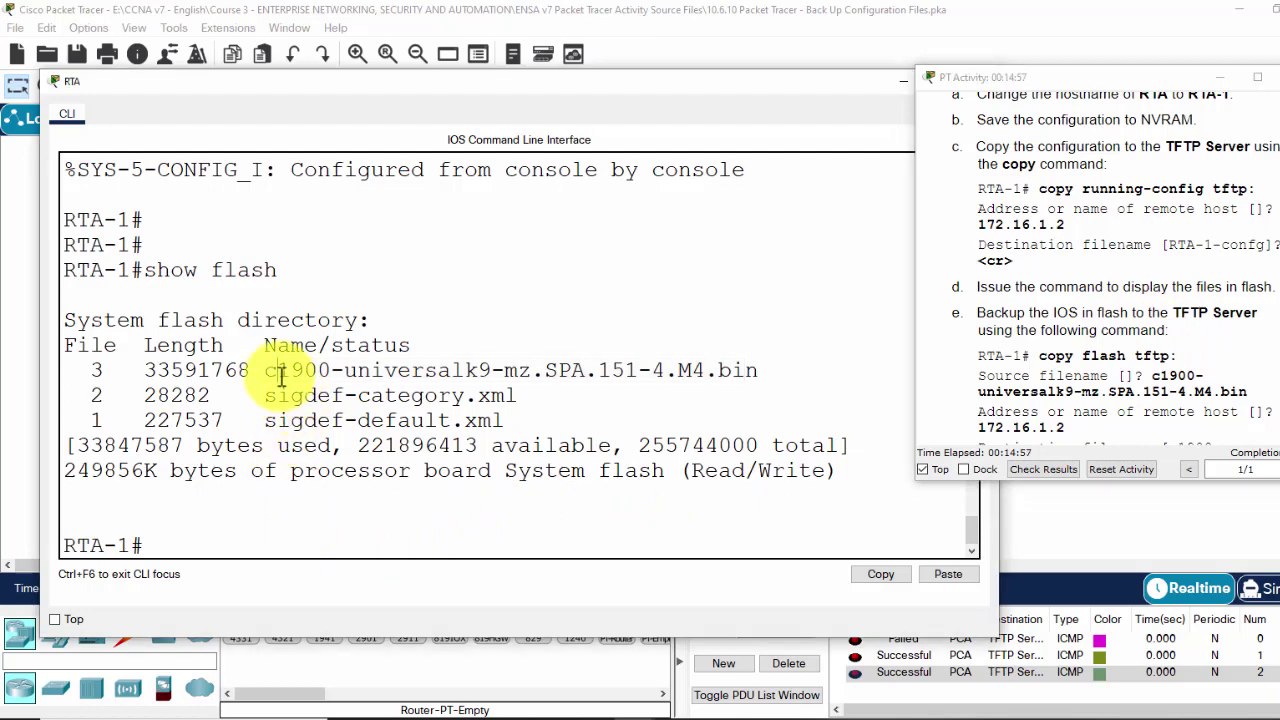
{"action": "left_click_drag", "start_coordinate": [268, 372], "coordinate": [760, 372]}
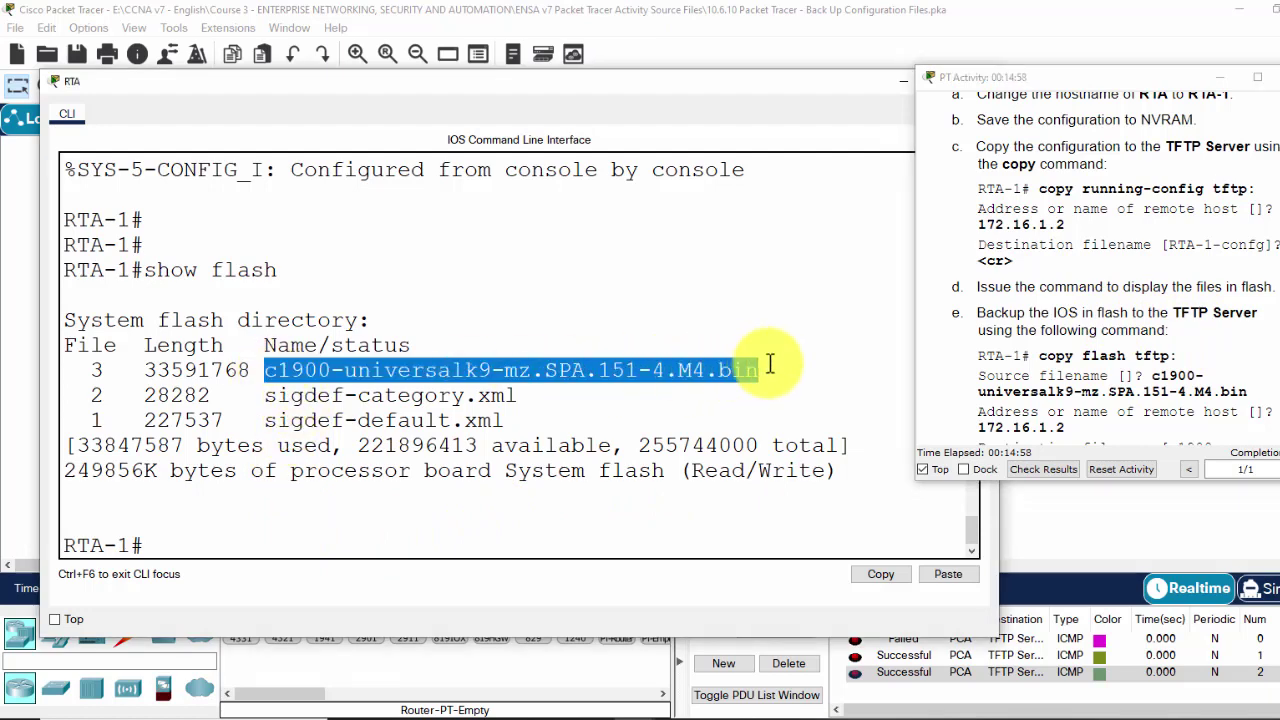
{"action": "left_click", "coordinate": [881, 574]}
{"action": "left_click", "coordinate": [205, 540]}
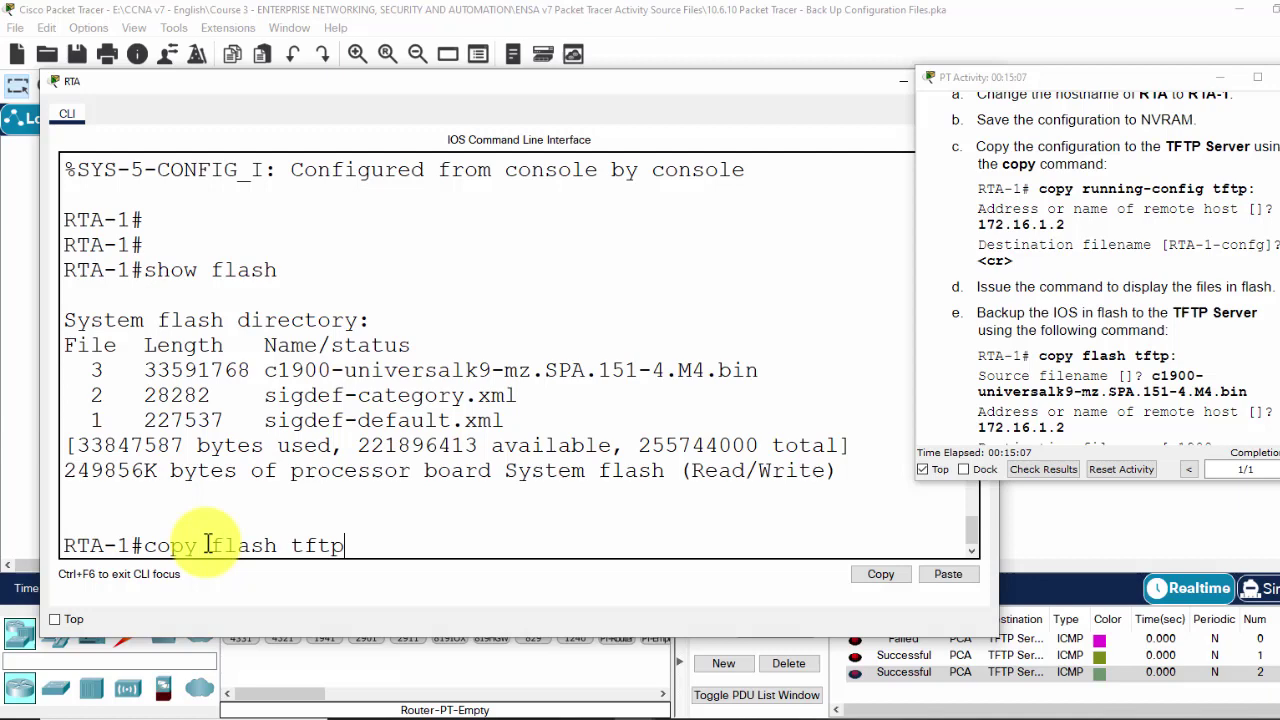
Run copy flash tftp with the pasted IOS filename, host 172.16.1.2 and the default destination.
{"action": "key", "text": "Return"}
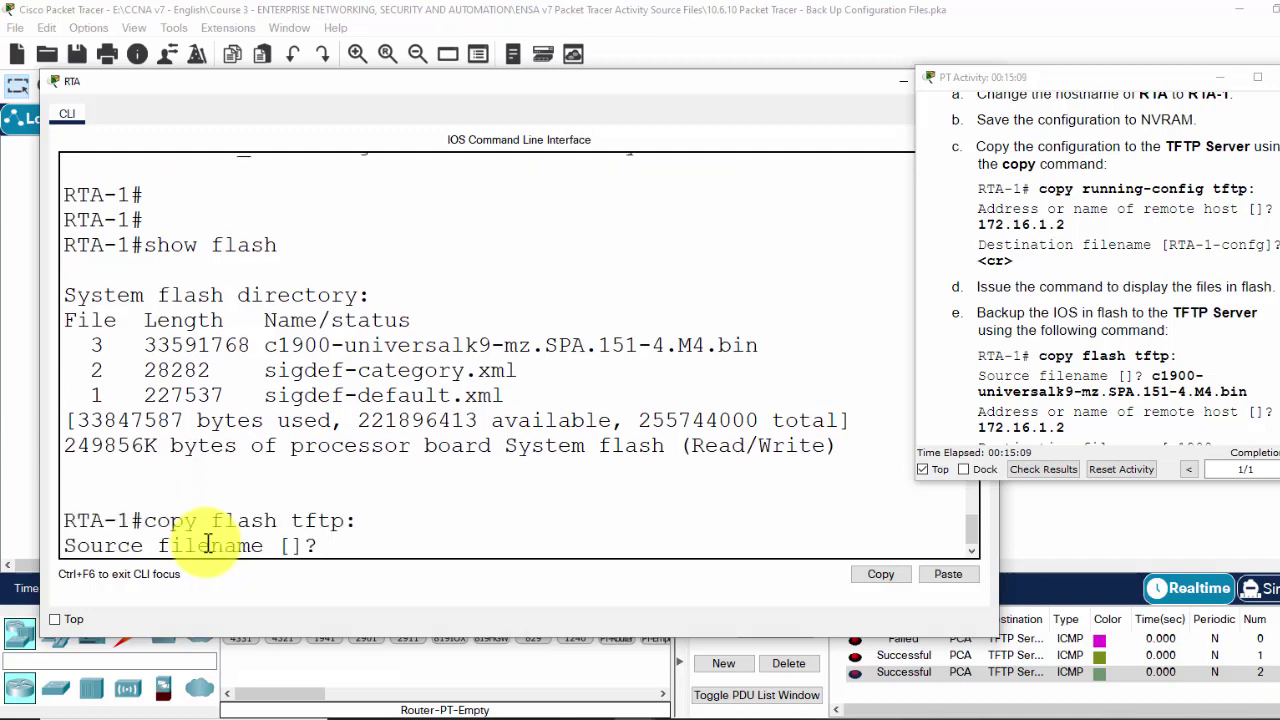
{"action": "right_click", "coordinate": [360, 547]}
{"action": "left_click", "coordinate": [397, 573]}
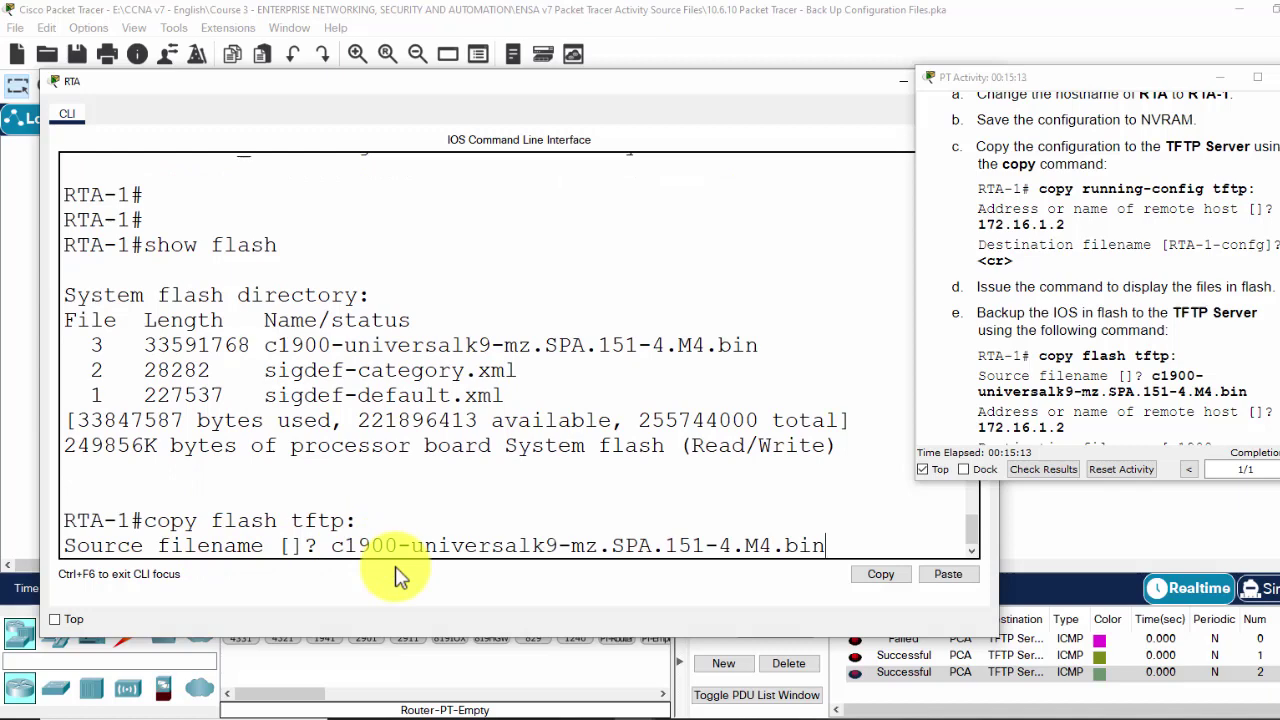
{"action": "key", "text": "Return"}
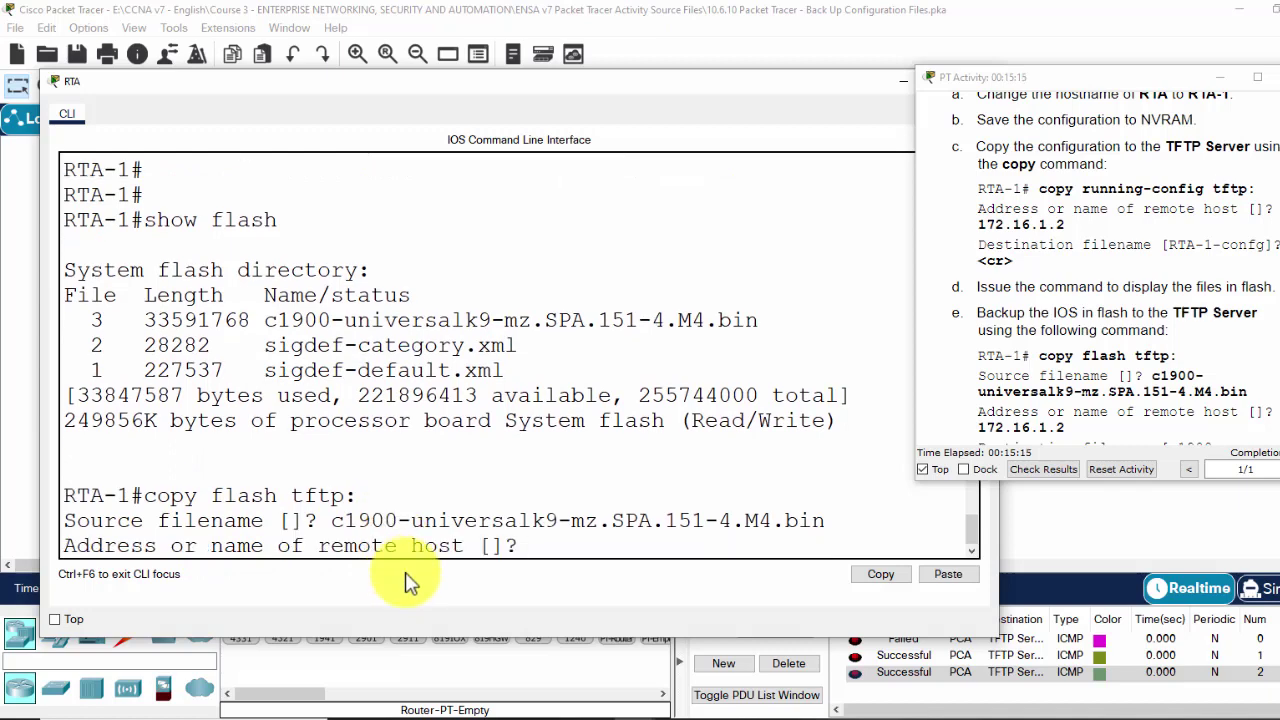
{"action": "scroll", "coordinate": [1055, 385], "scroll_direction": "down", "scroll_amount": 3}
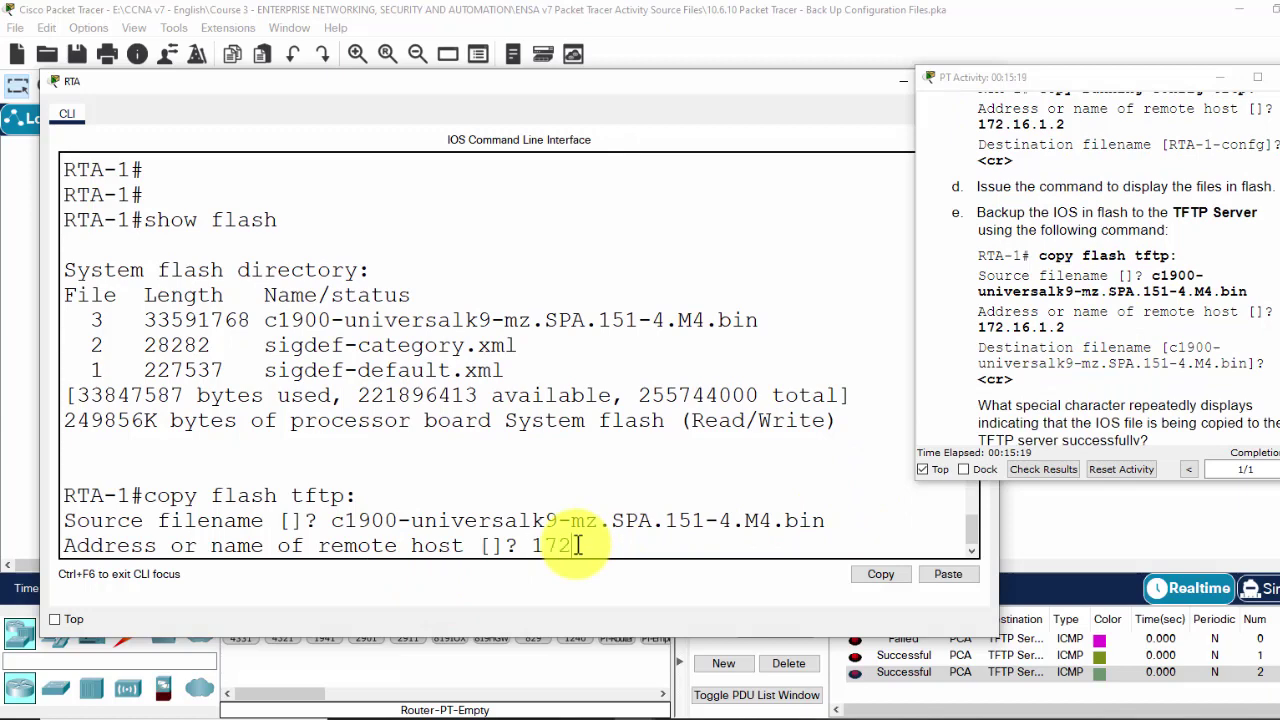
{"action": "type", "text": "172.16.1.2"}
{"action": "key", "text": "Return"}
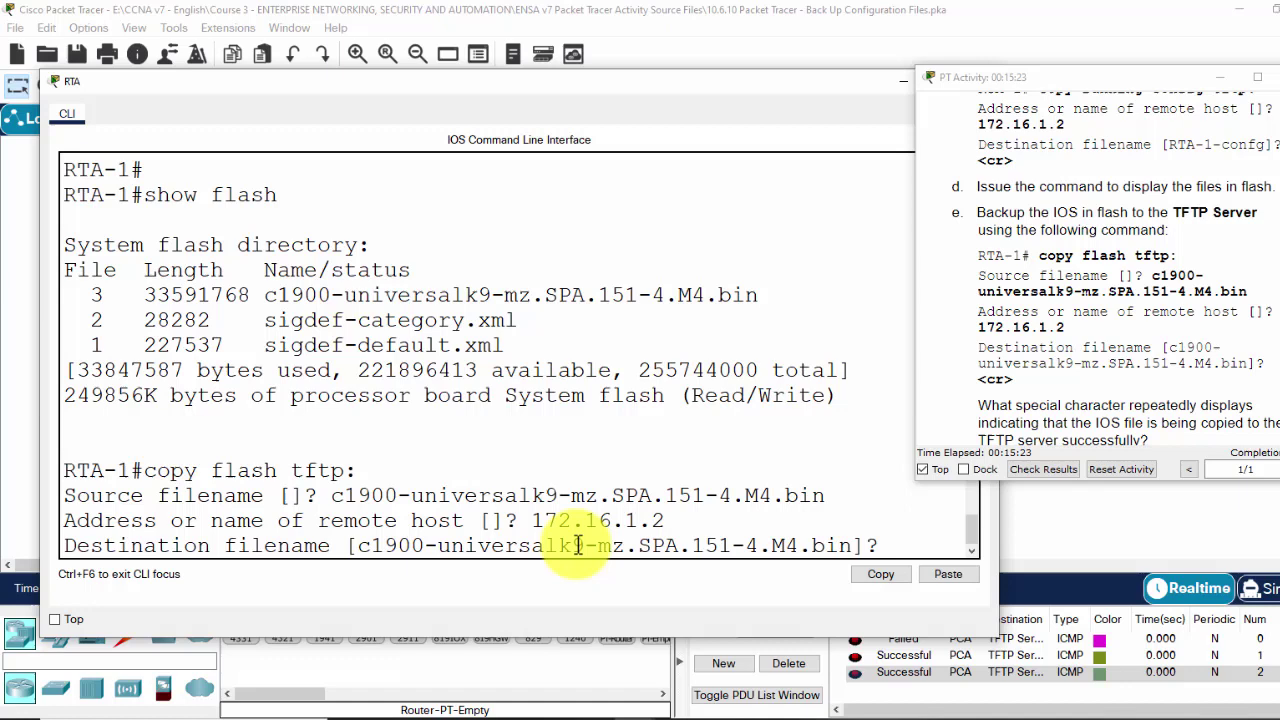
{"action": "key", "text": "Return"}
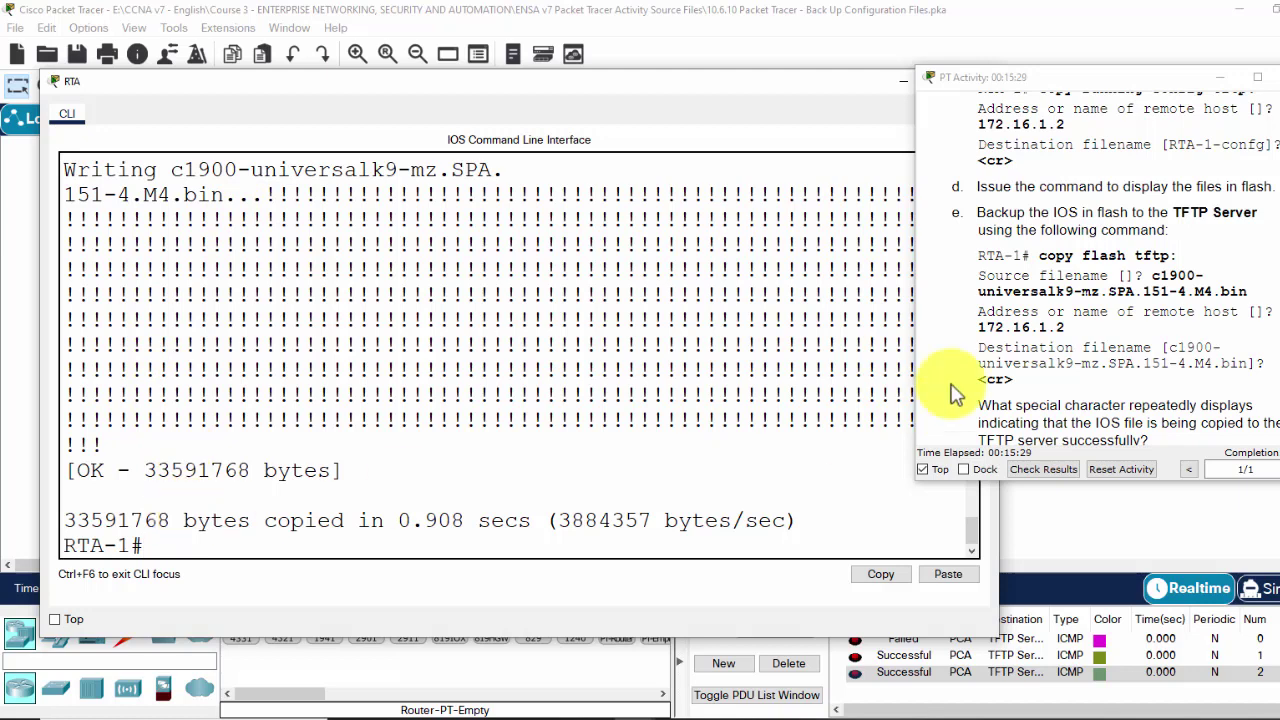
Read instruction step f and its question about the IOS file name.
{"action": "scroll", "coordinate": [1000, 390], "scroll_direction": "down", "scroll_amount": 2}
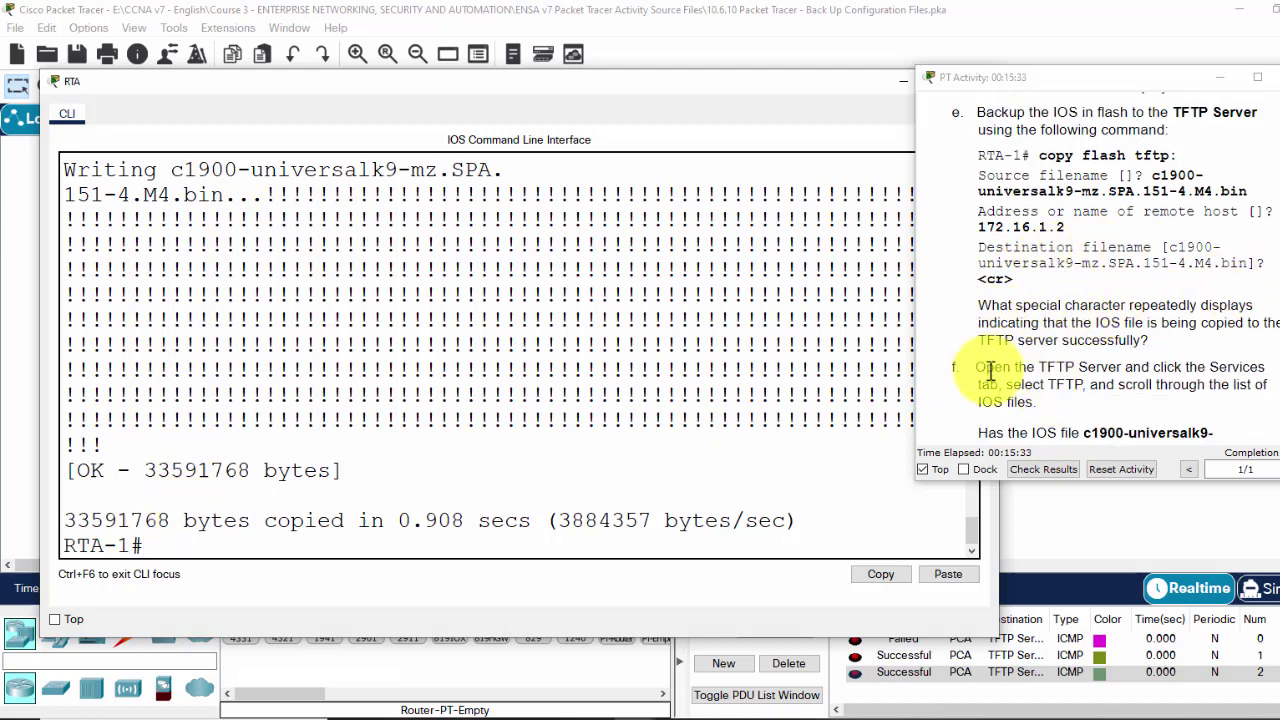
{"action": "scroll", "coordinate": [991, 366], "scroll_direction": "down", "scroll_amount": 1}
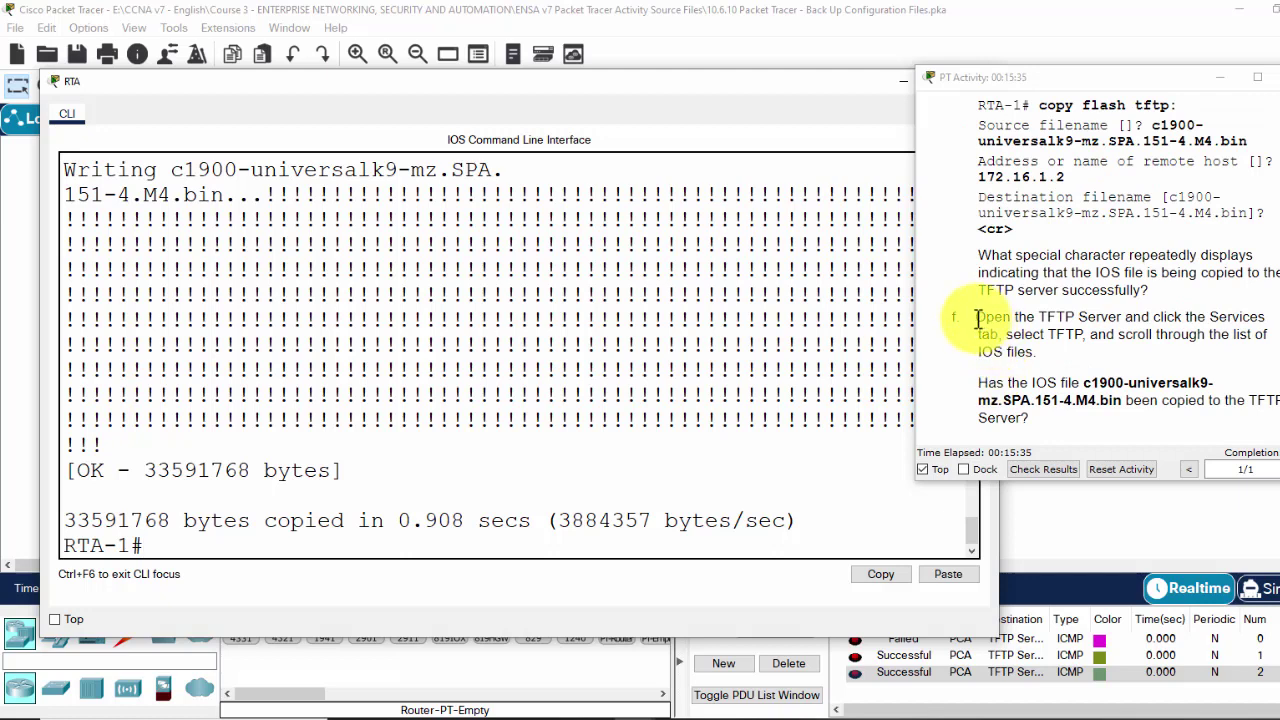
{"action": "left_click_drag", "start_coordinate": [978, 318], "coordinate": [1085, 362]}
{"action": "left_click", "coordinate": [1080, 385]}
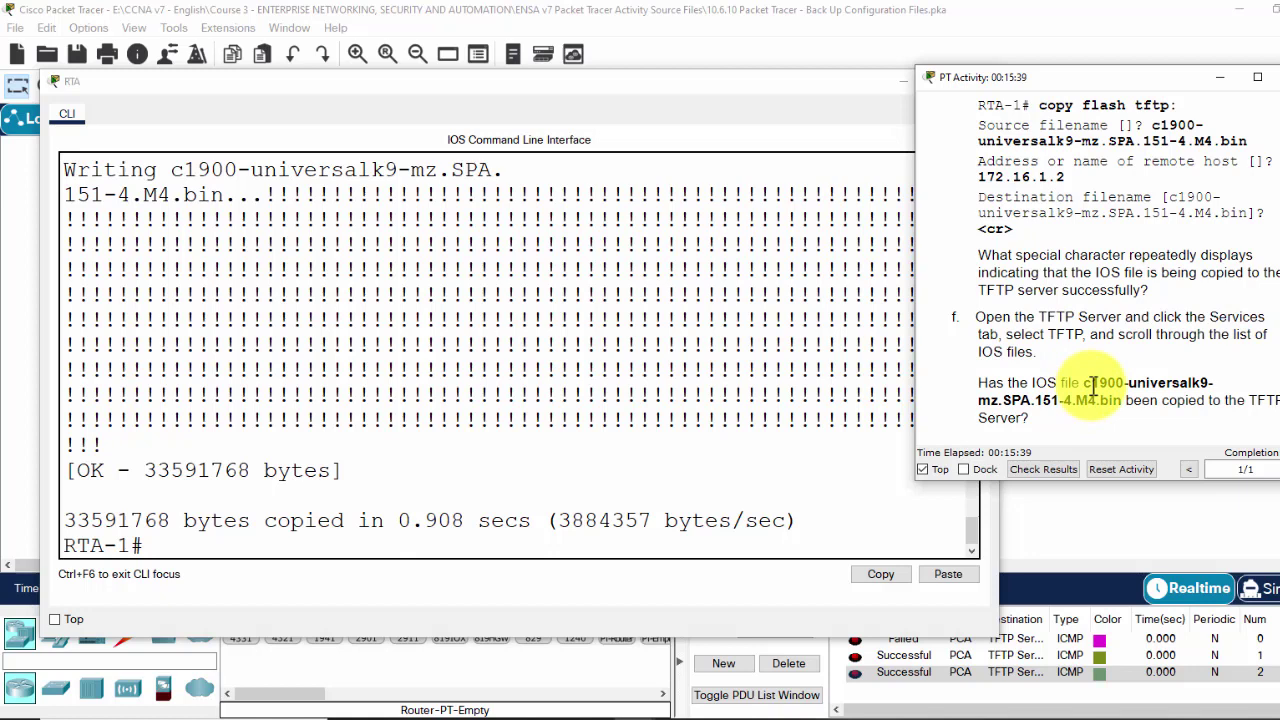
{"action": "left_click_drag", "start_coordinate": [1084, 388], "coordinate": [1127, 400]}
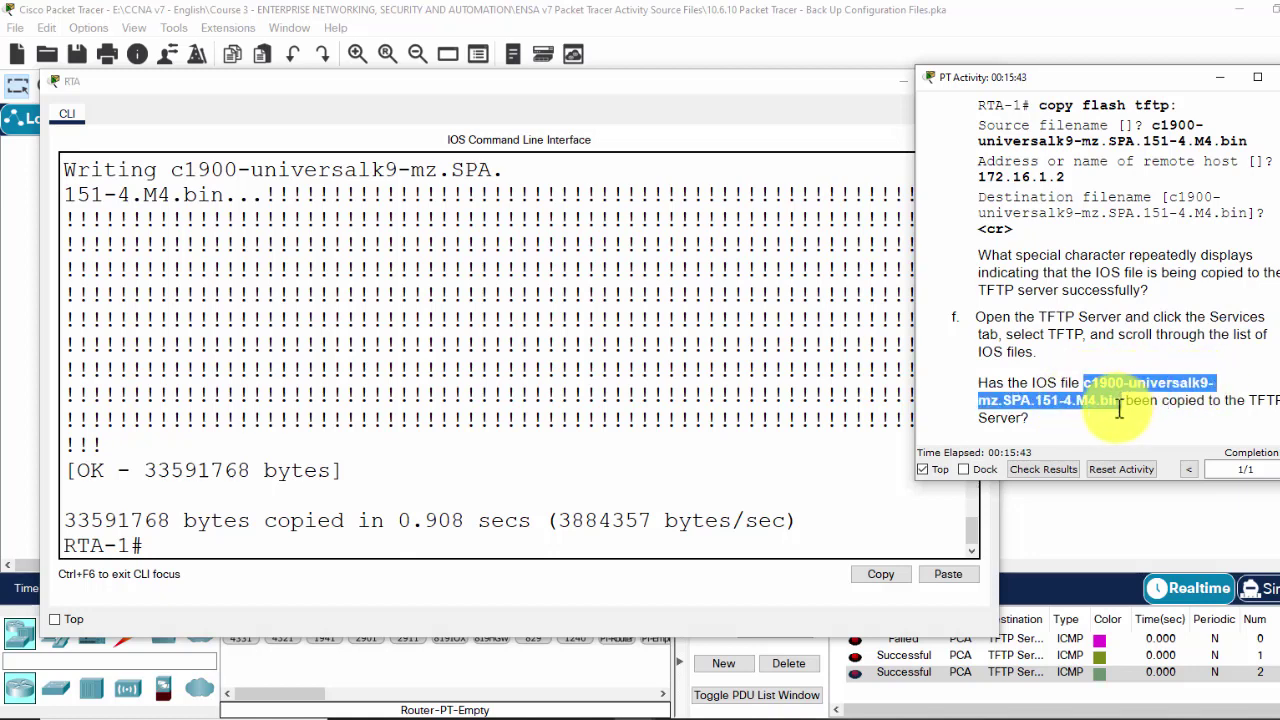
{"action": "left_click", "coordinate": [29, 378]}
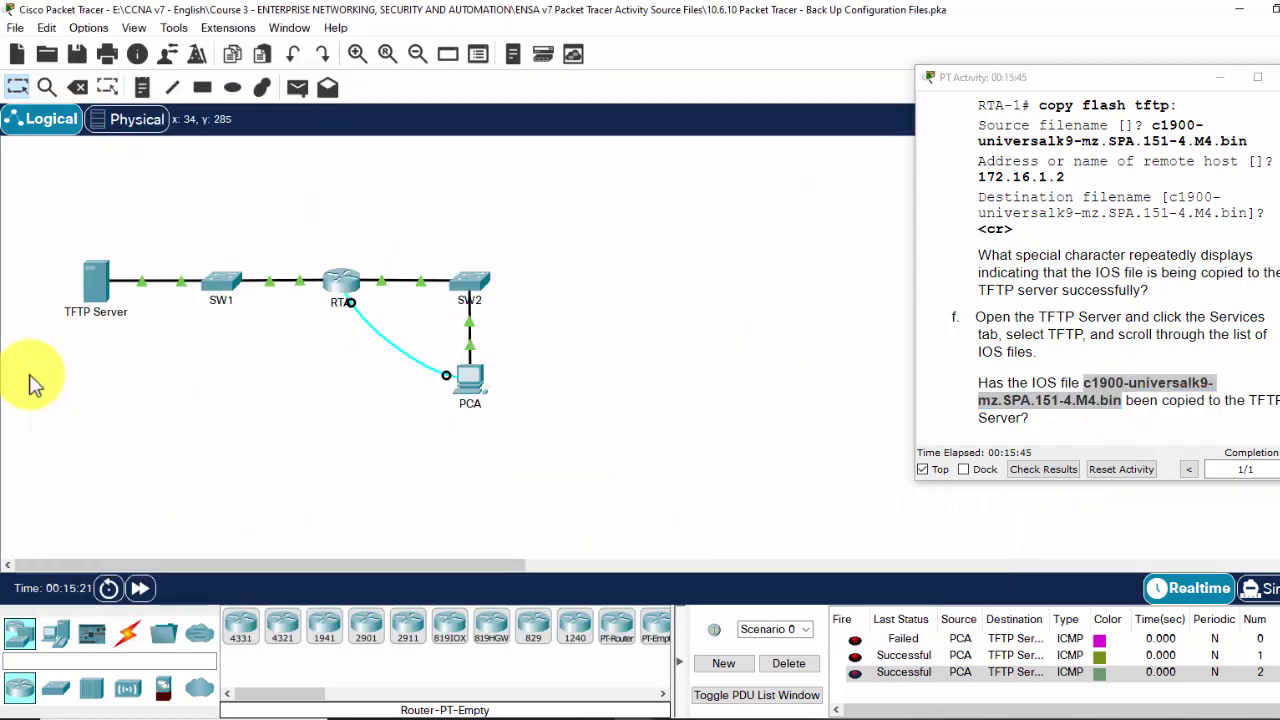
{"action": "left_click", "coordinate": [94, 290]}
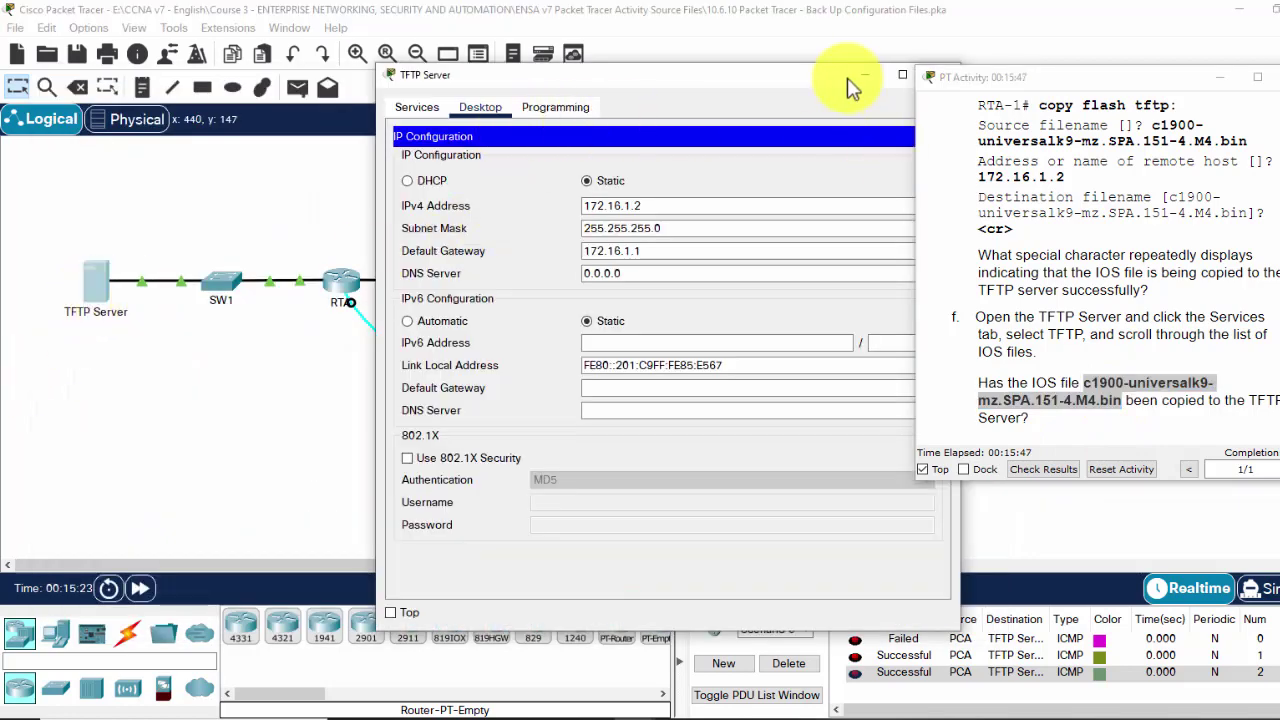
{"action": "left_click_drag", "start_coordinate": [846, 78], "coordinate": [481, 78]}
{"action": "left_click", "coordinate": [562, 137]}
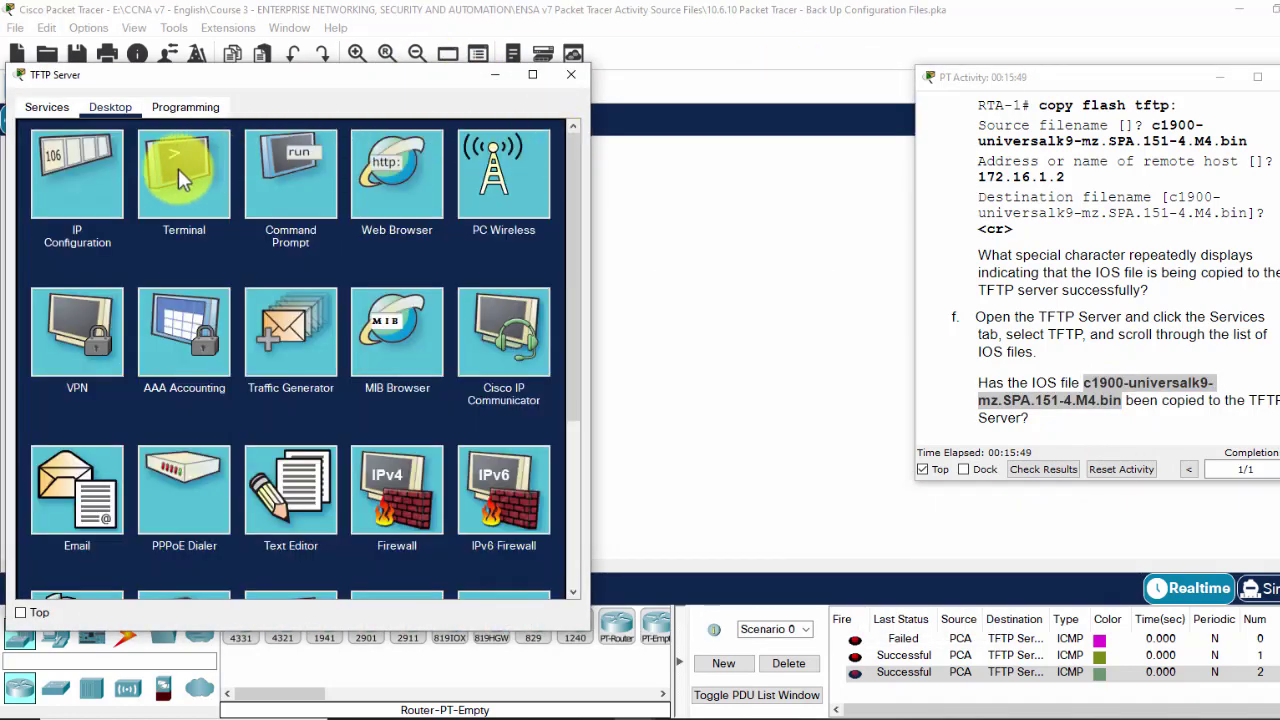
{"action": "left_click", "coordinate": [55, 110]}
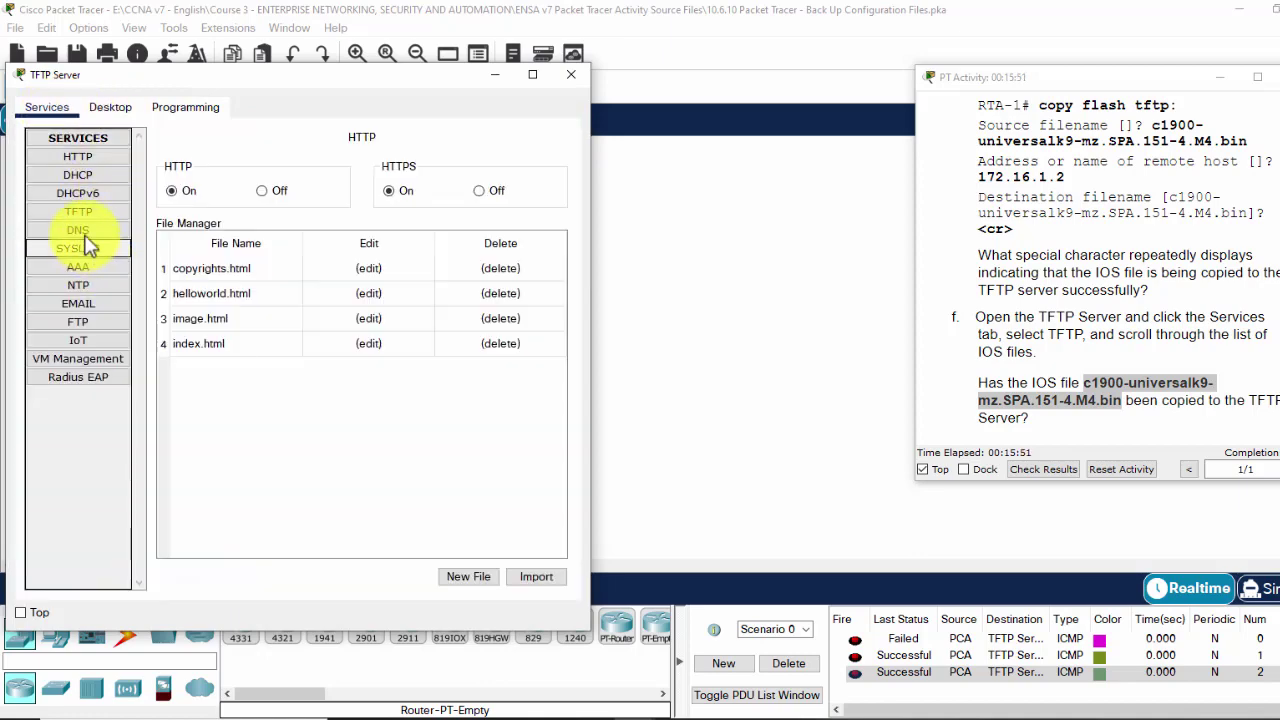
{"action": "left_click", "coordinate": [84, 213]}
{"action": "left_click_drag", "start_coordinate": [329, 77], "coordinate": [681, 65]}
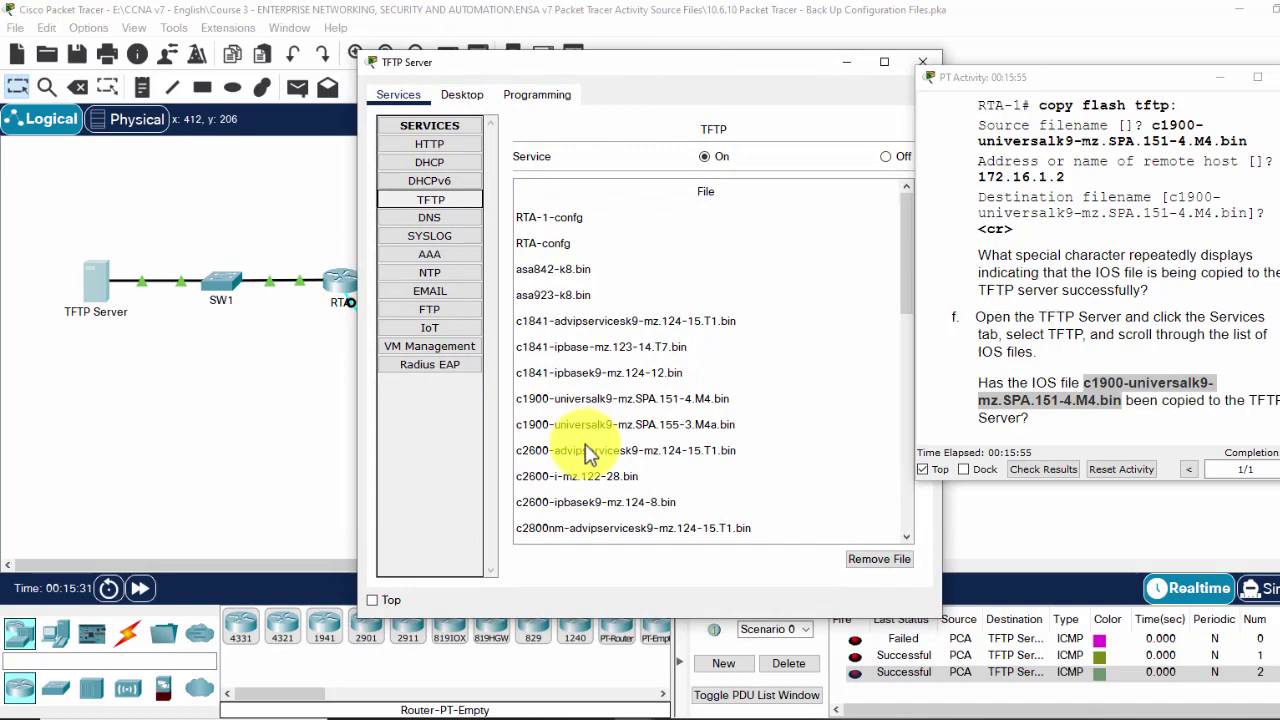
{"action": "left_click", "coordinate": [600, 404]}
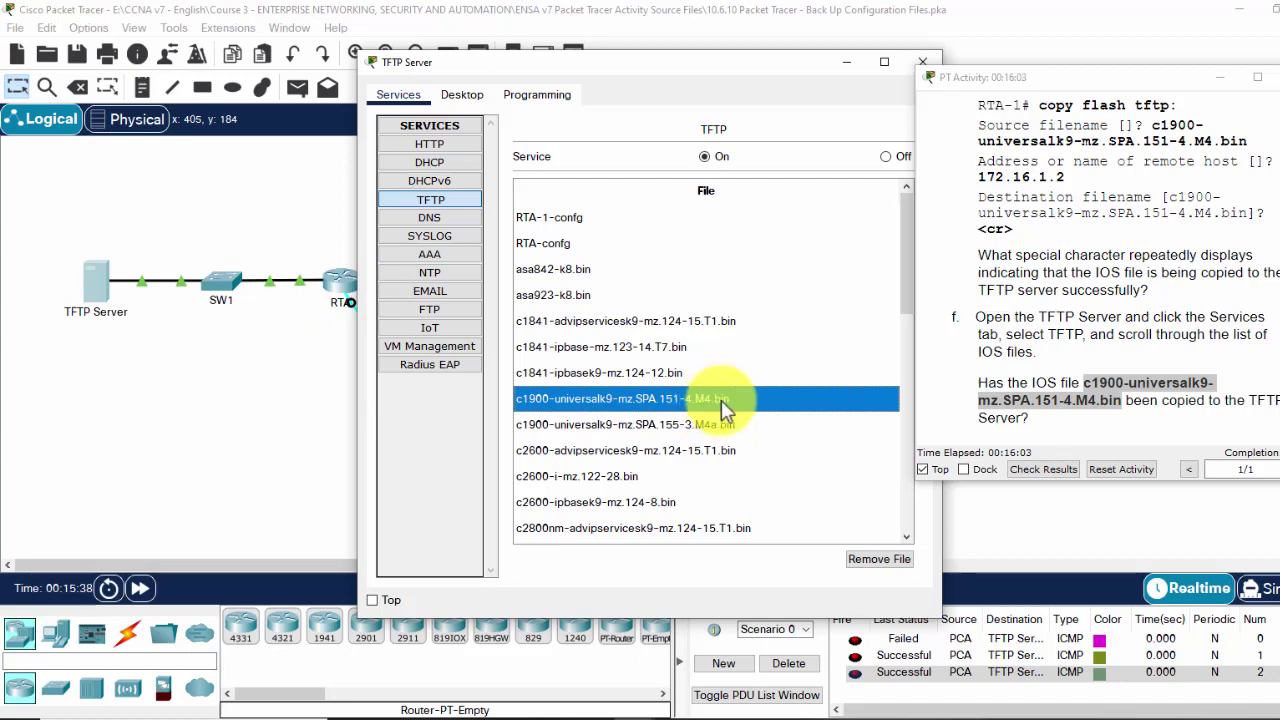
{"action": "scroll", "coordinate": [1195, 381], "scroll_direction": "down", "scroll_amount": 1}
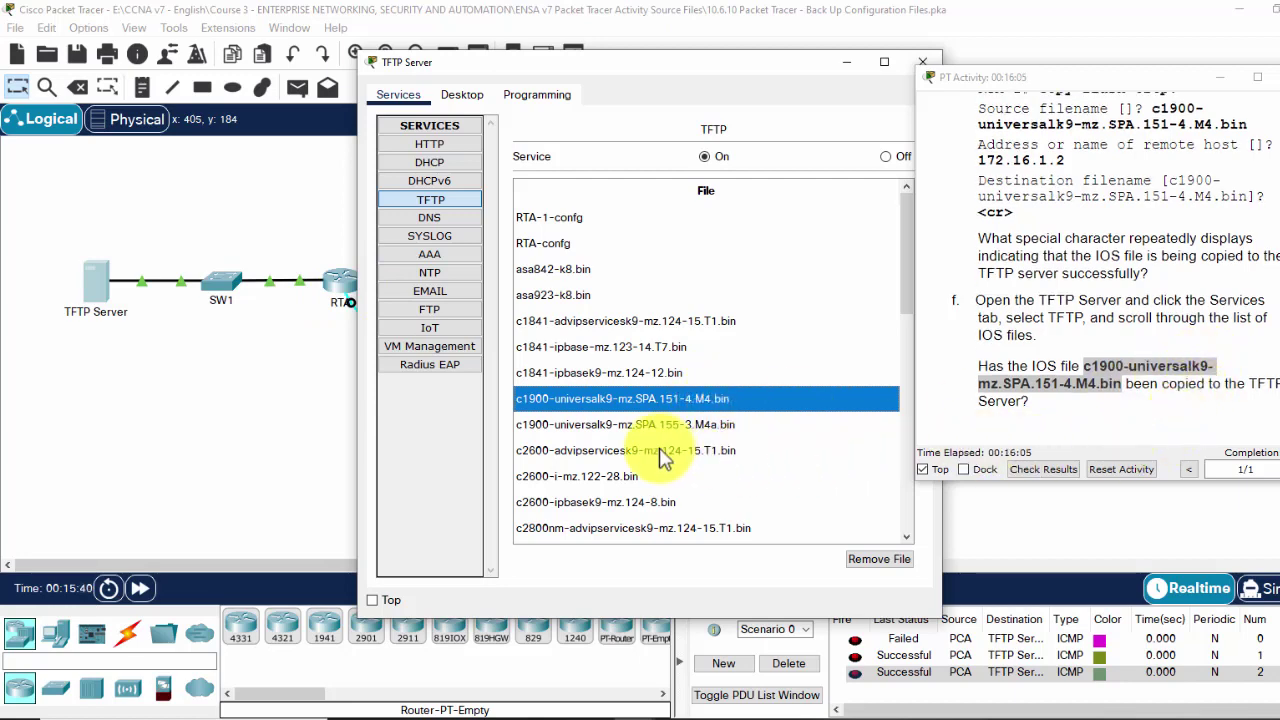
{"action": "left_click", "coordinate": [229, 405]}
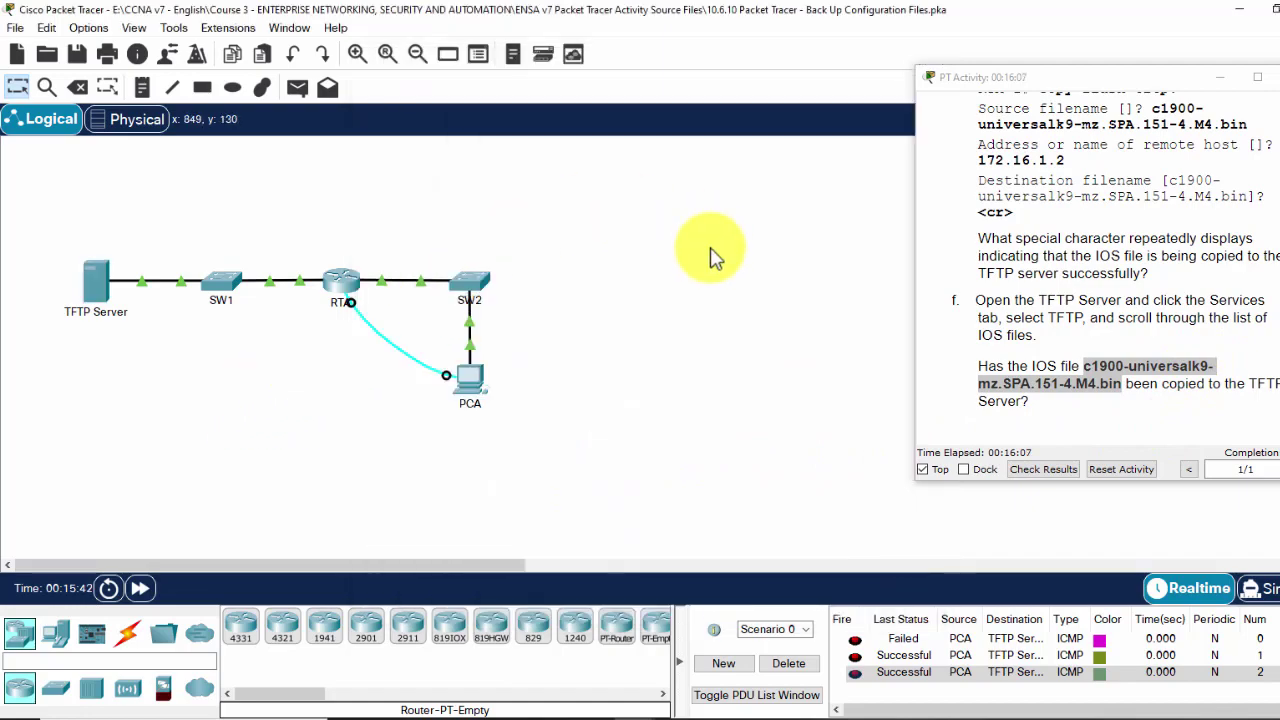